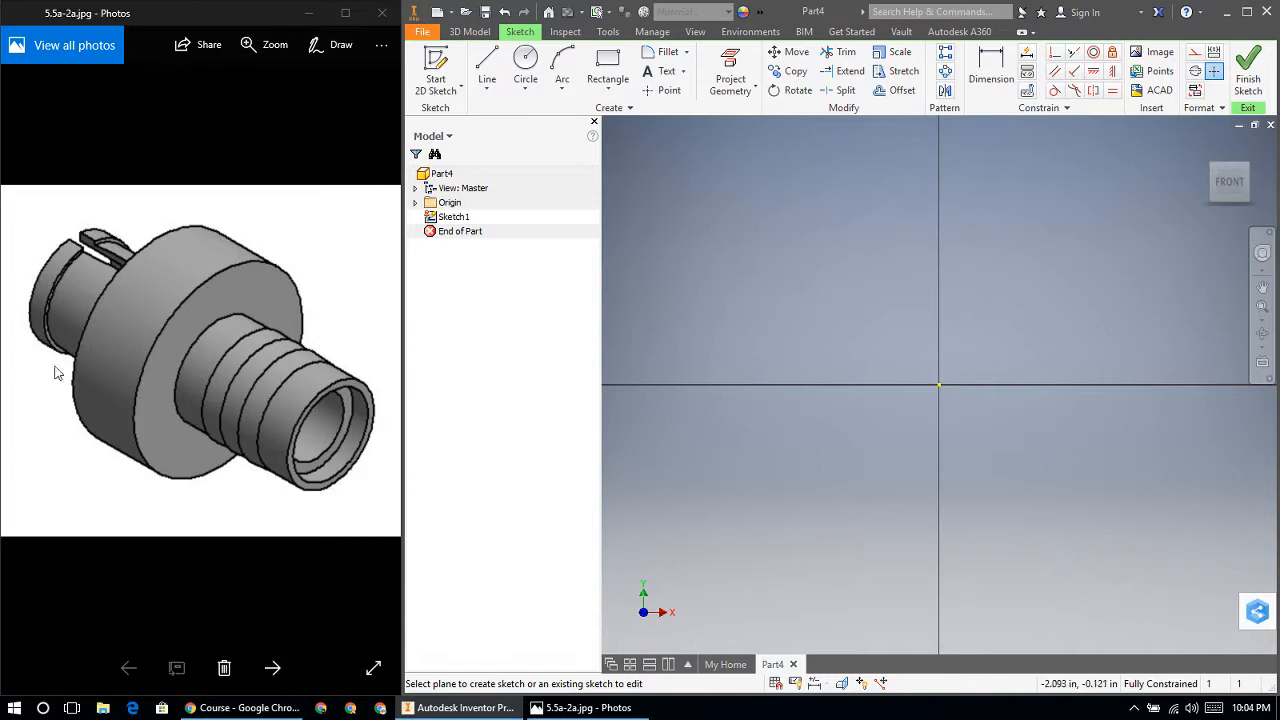
- Bring up the half-section drawing 5.5a-2c.png and enlarge it to read the axle's profile dimensions
left_click(272, 668)
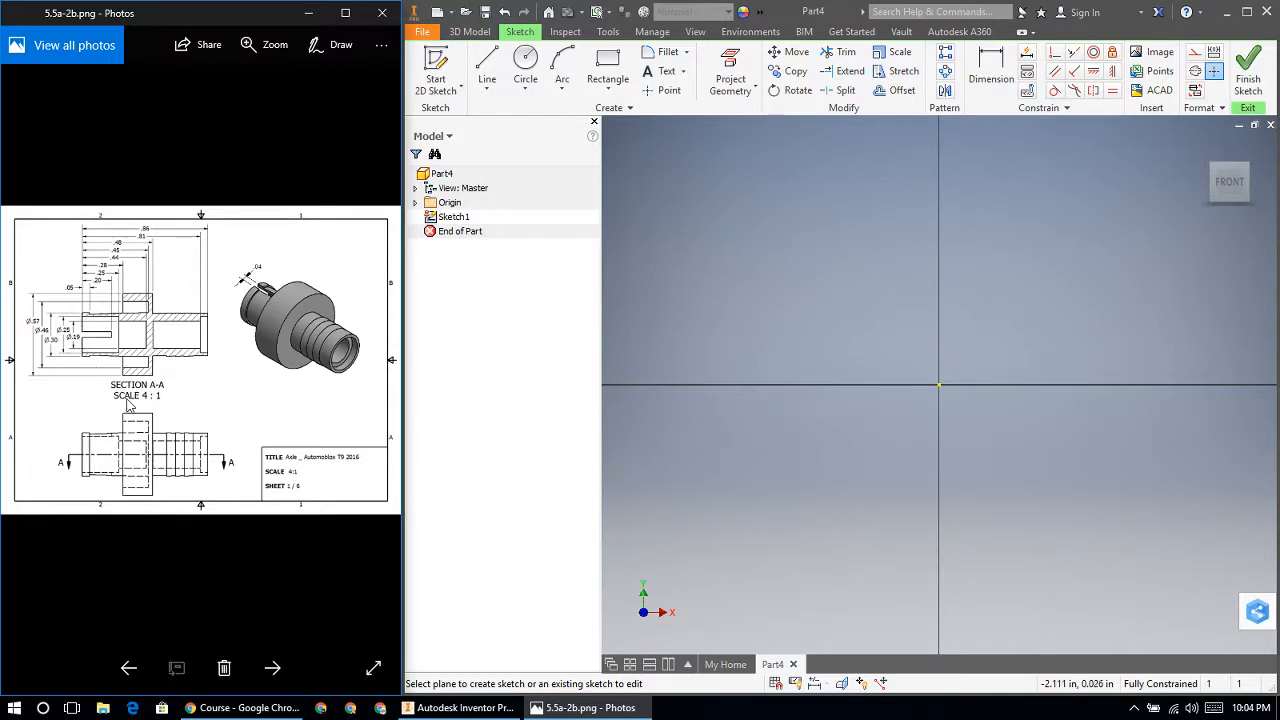
left_click(271, 668)
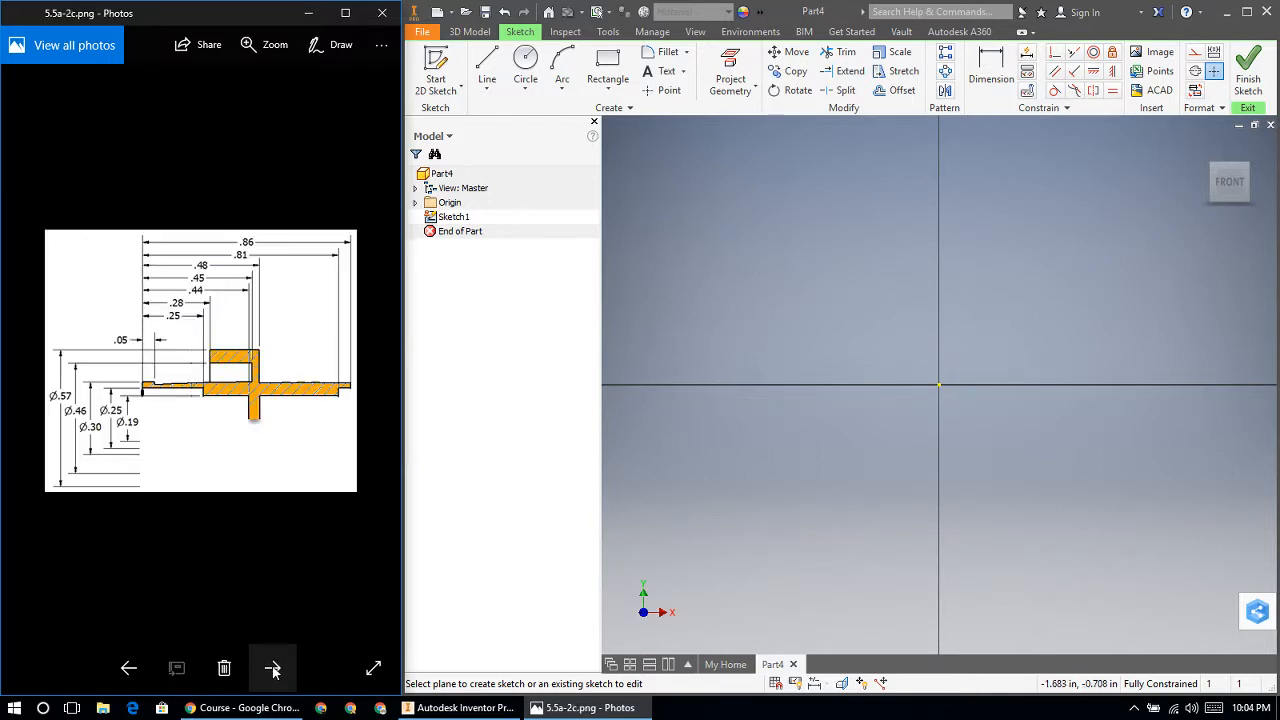
left_click(264, 44)
left_click_drag(230, 88, 207, 88)
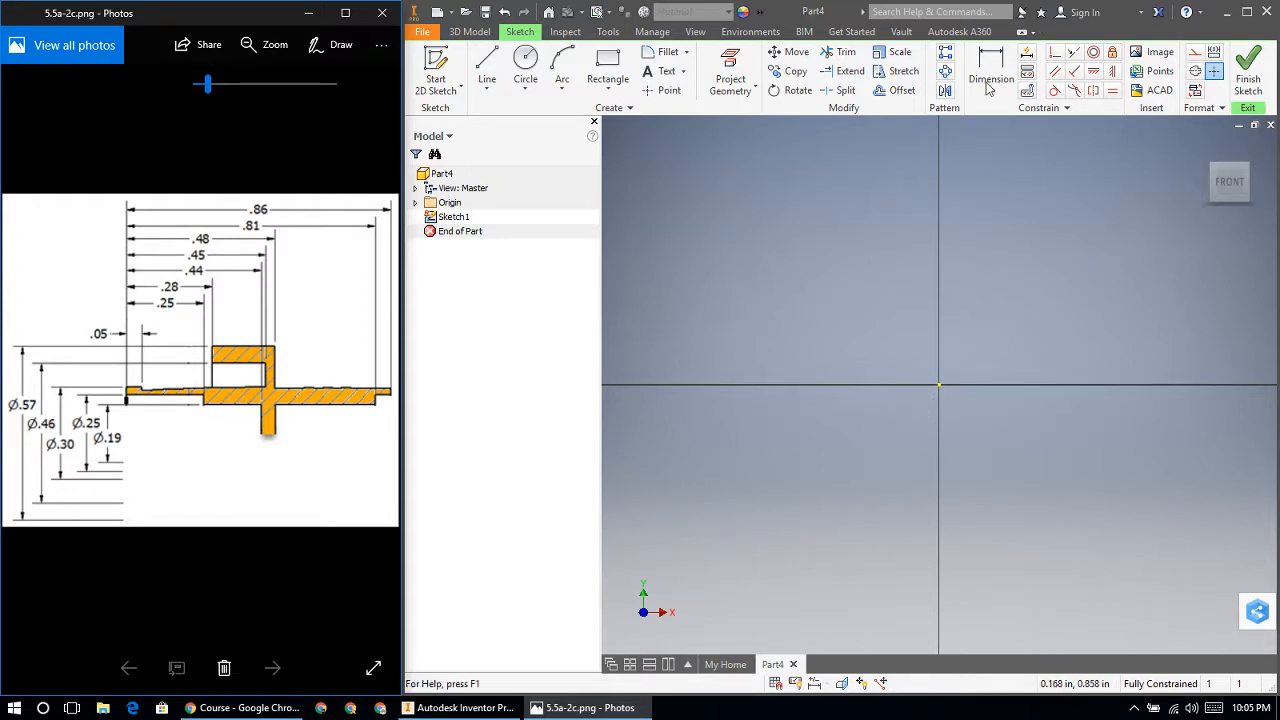
- Sketch the profile's left end from the origin: about 0.33 in left, 0.05 in up, further left, up, and a 0.05 in lip stepping down
left_click(487, 68)
left_click(939, 386)
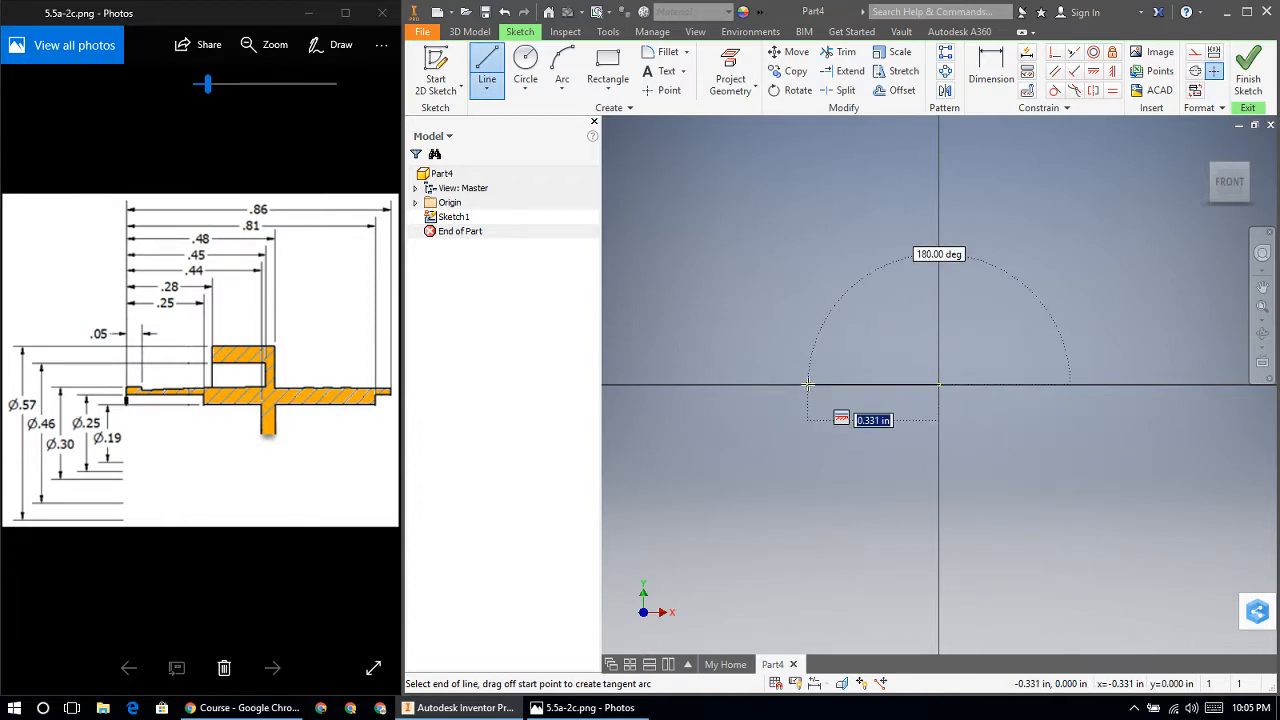
left_click(808, 384)
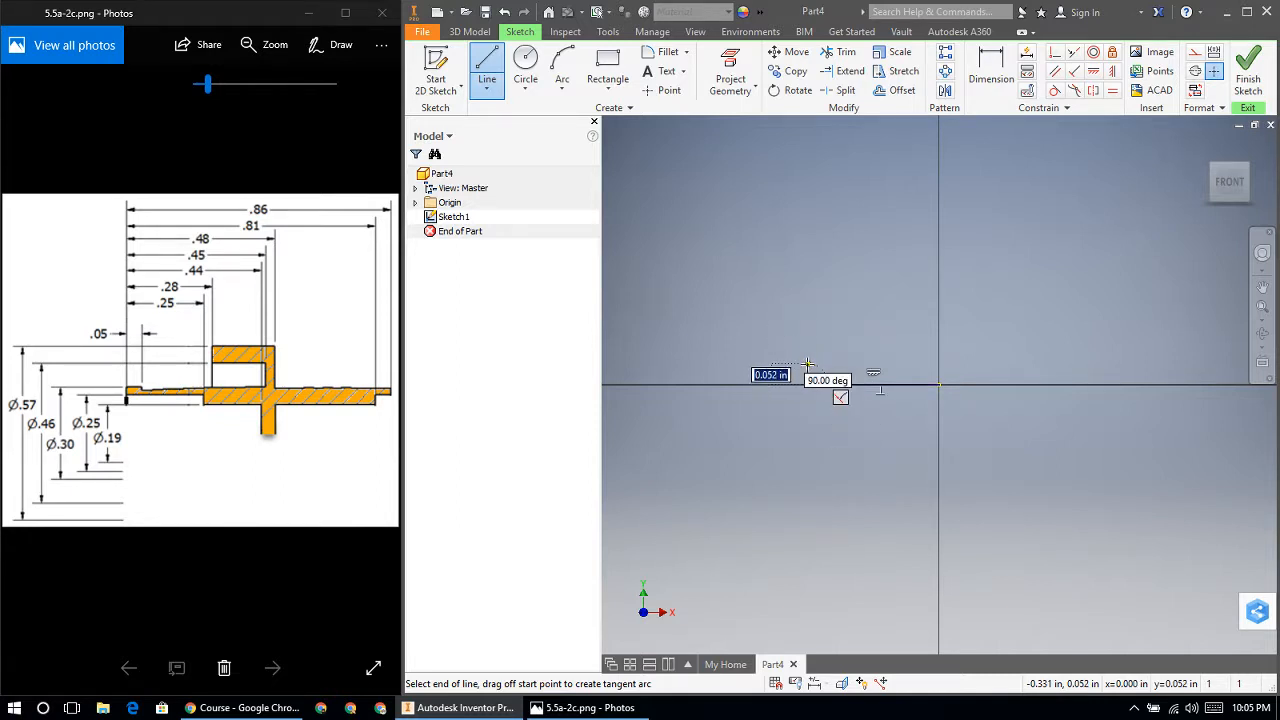
left_click(808, 364)
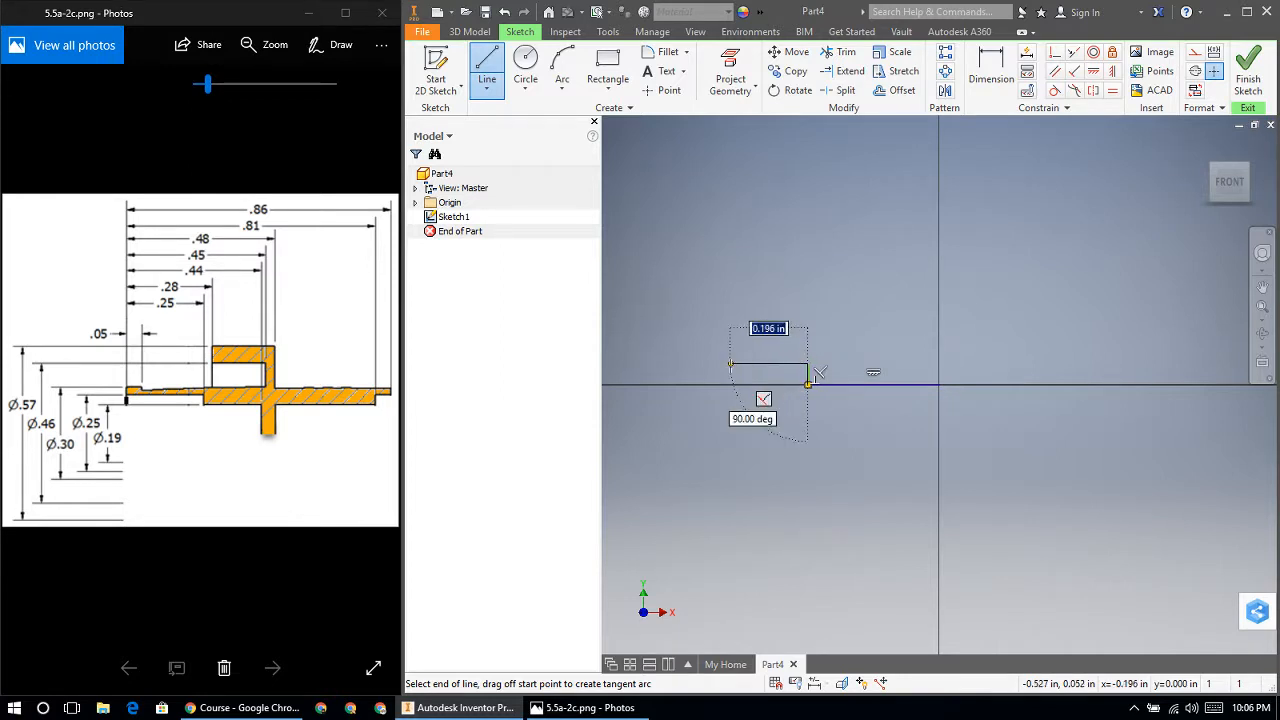
left_click(688, 363)
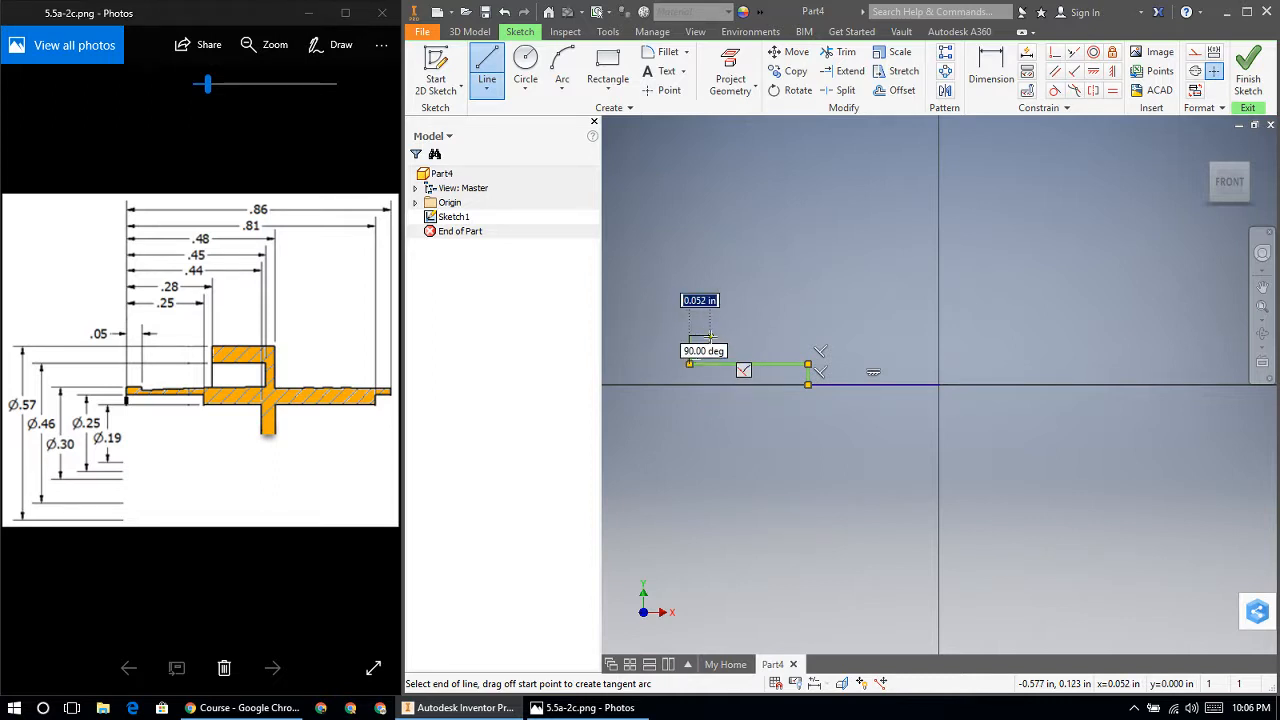
left_click(709, 336)
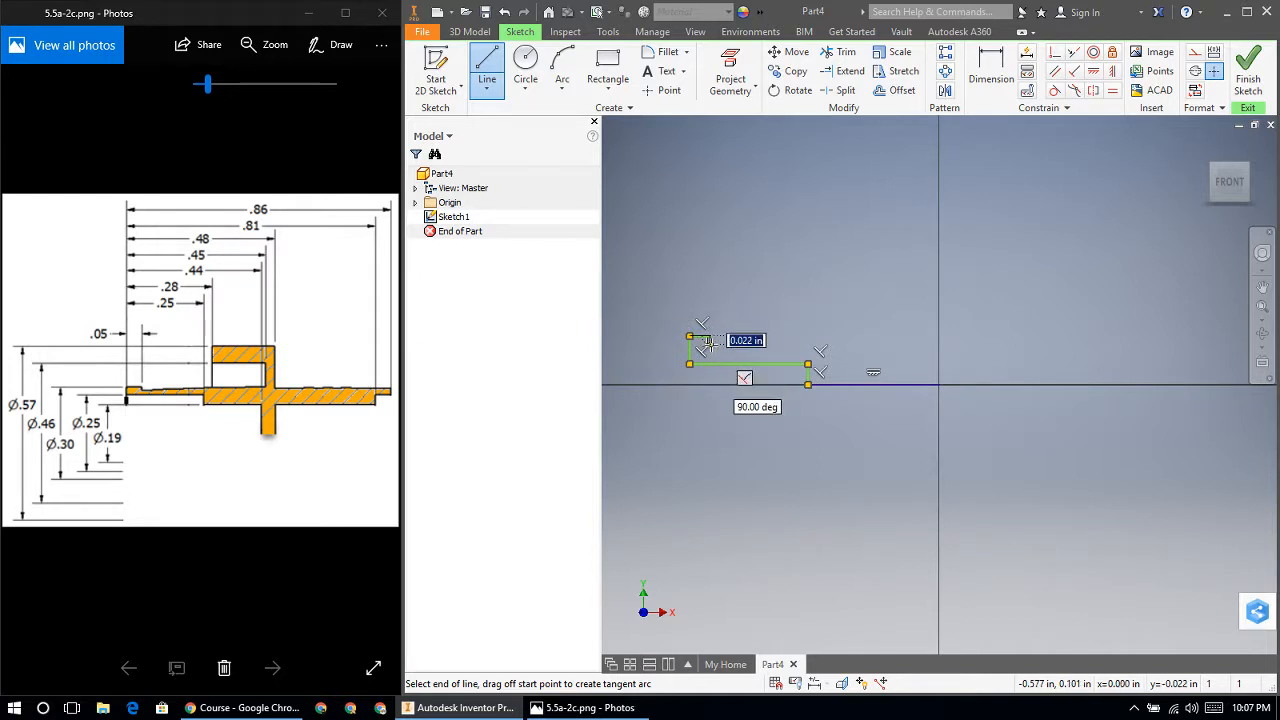
left_click(711, 337)
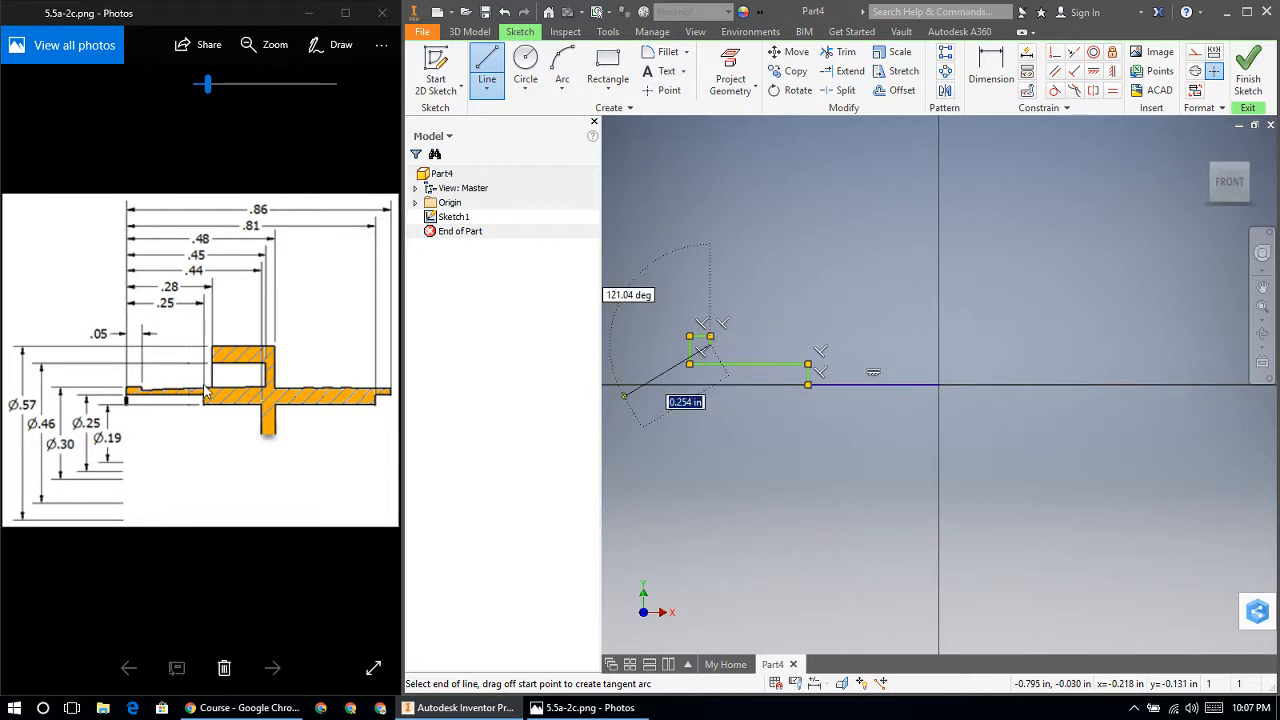
- Continue the outline with a rising taper, a horizontal run about 0.33 in long, and a hooked flange about 0.29 in wide dropping 0.28 in
left_click(822, 326)
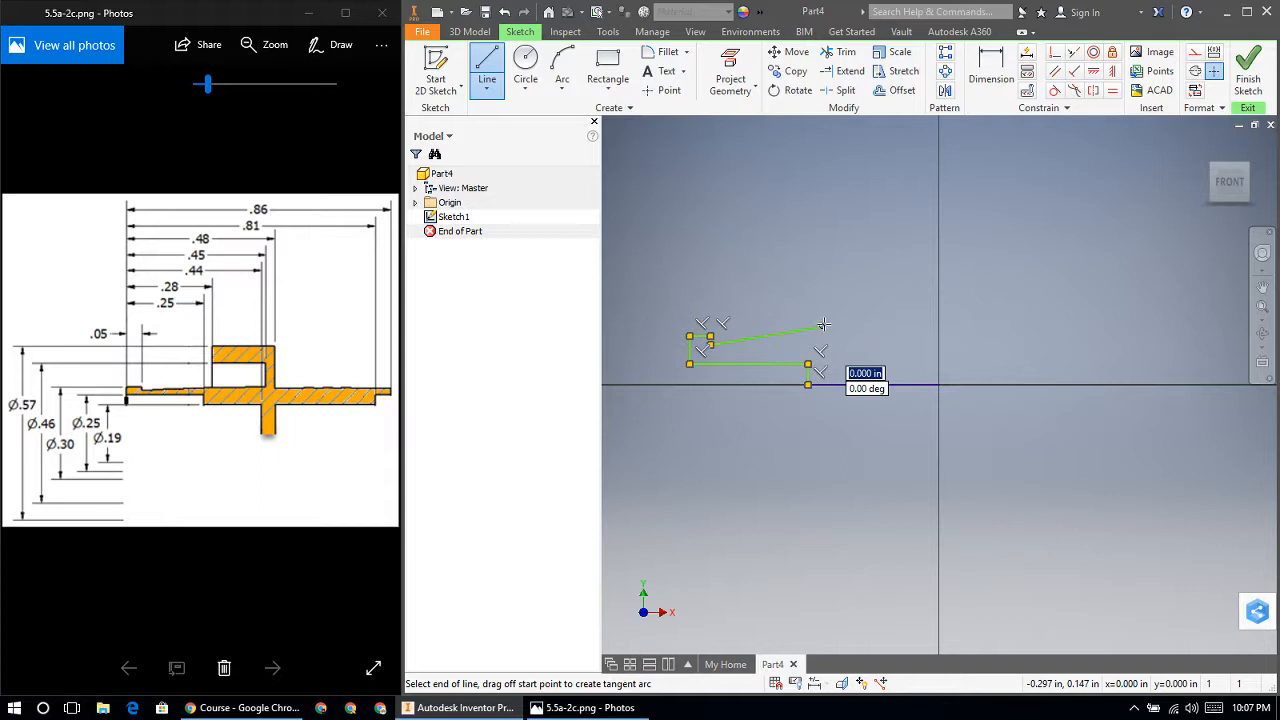
left_click_drag(822, 326, 921, 326)
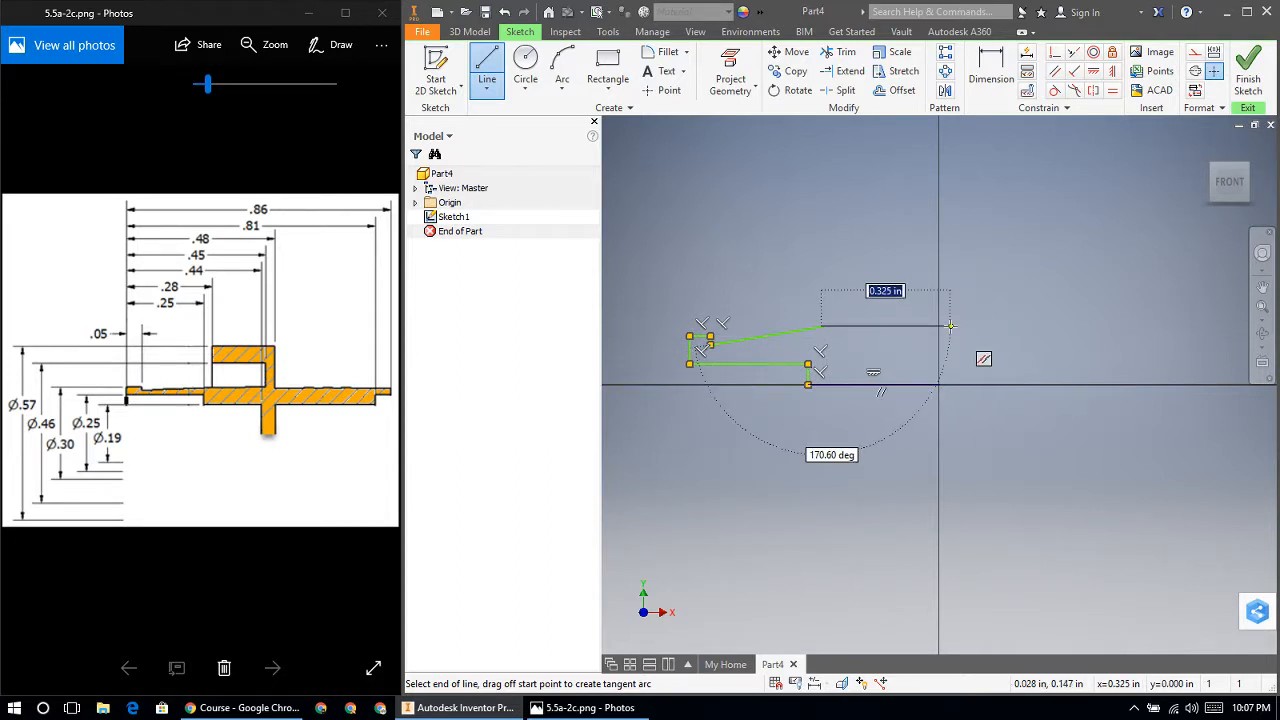
left_click(950, 325)
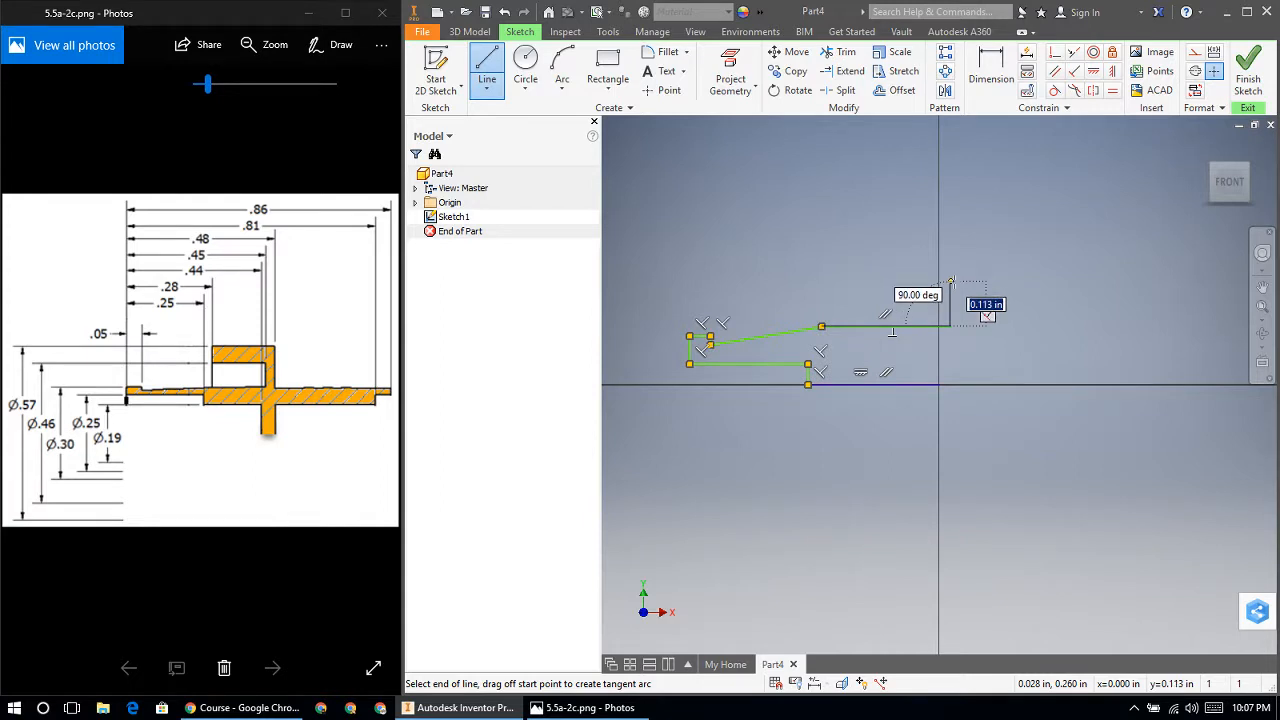
left_click(951, 281)
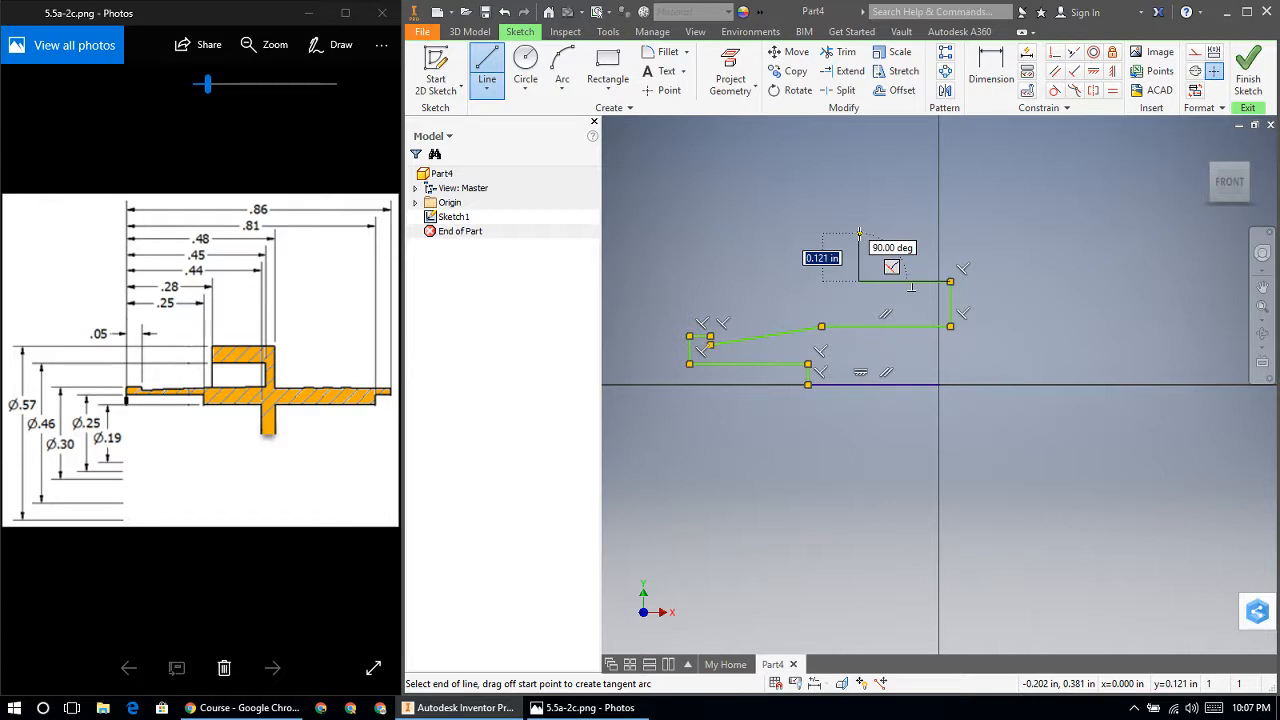
left_click(858, 245)
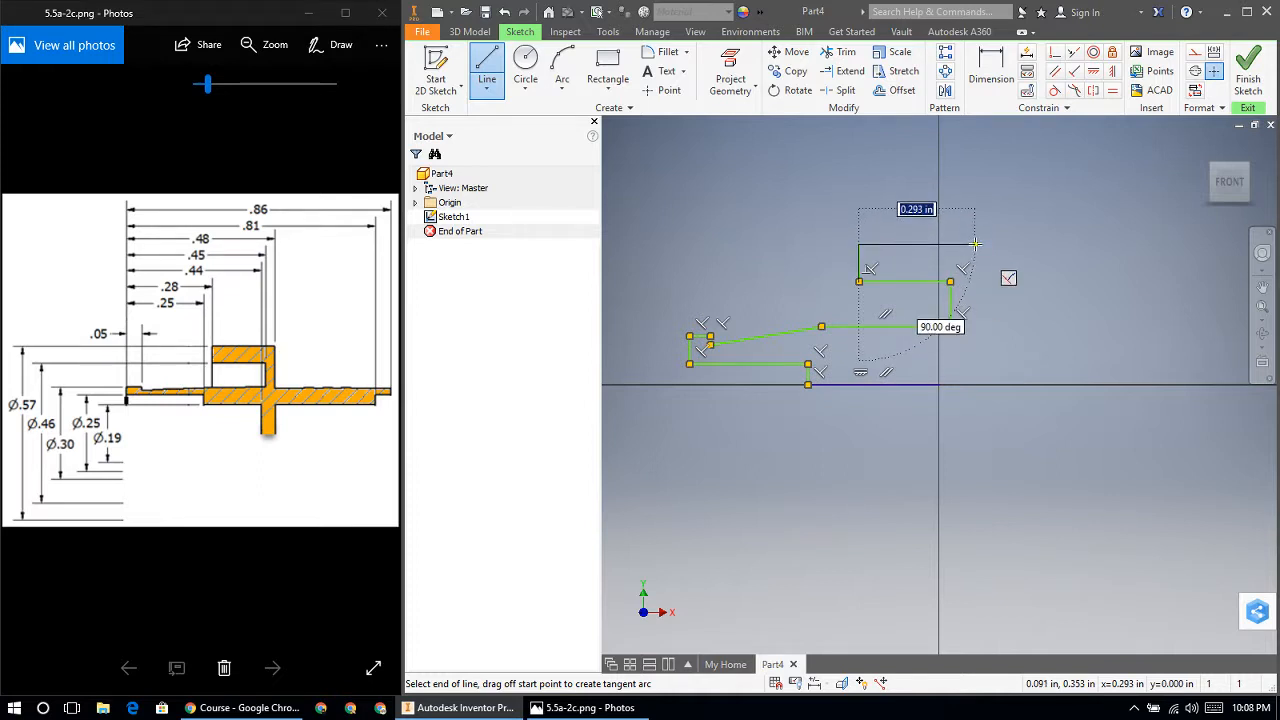
left_click(975, 244)
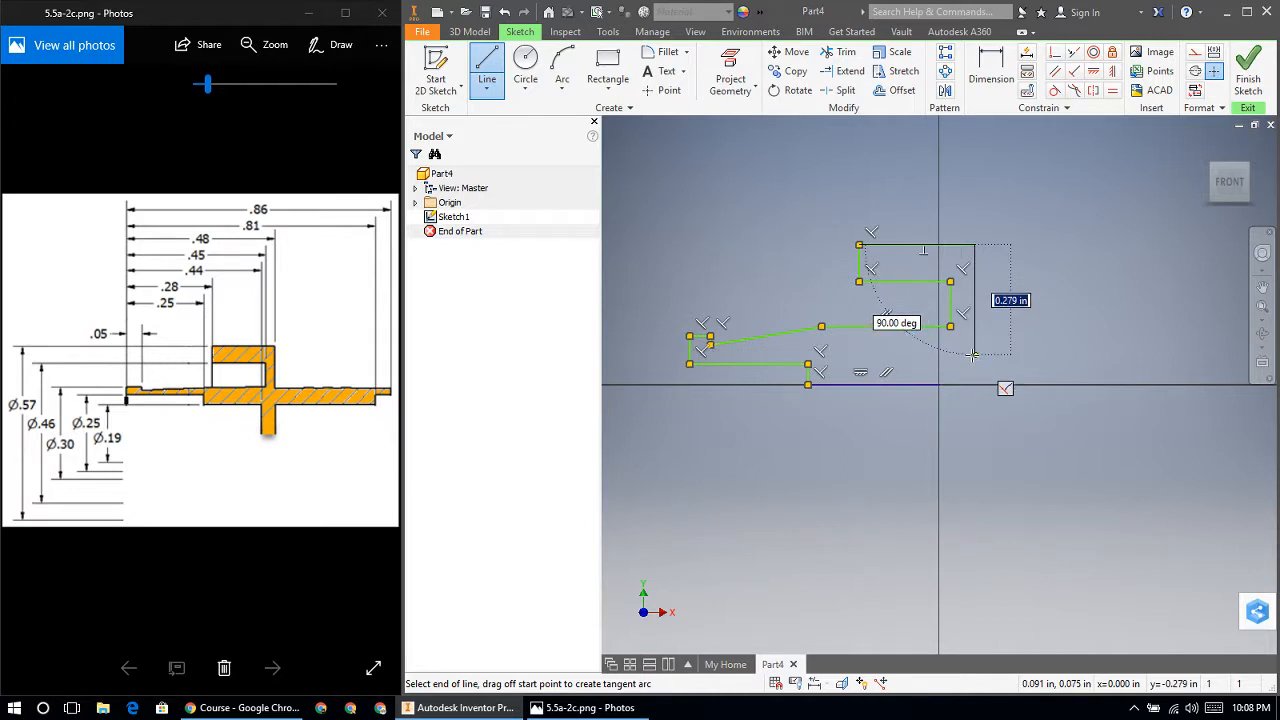
left_click(974, 354)
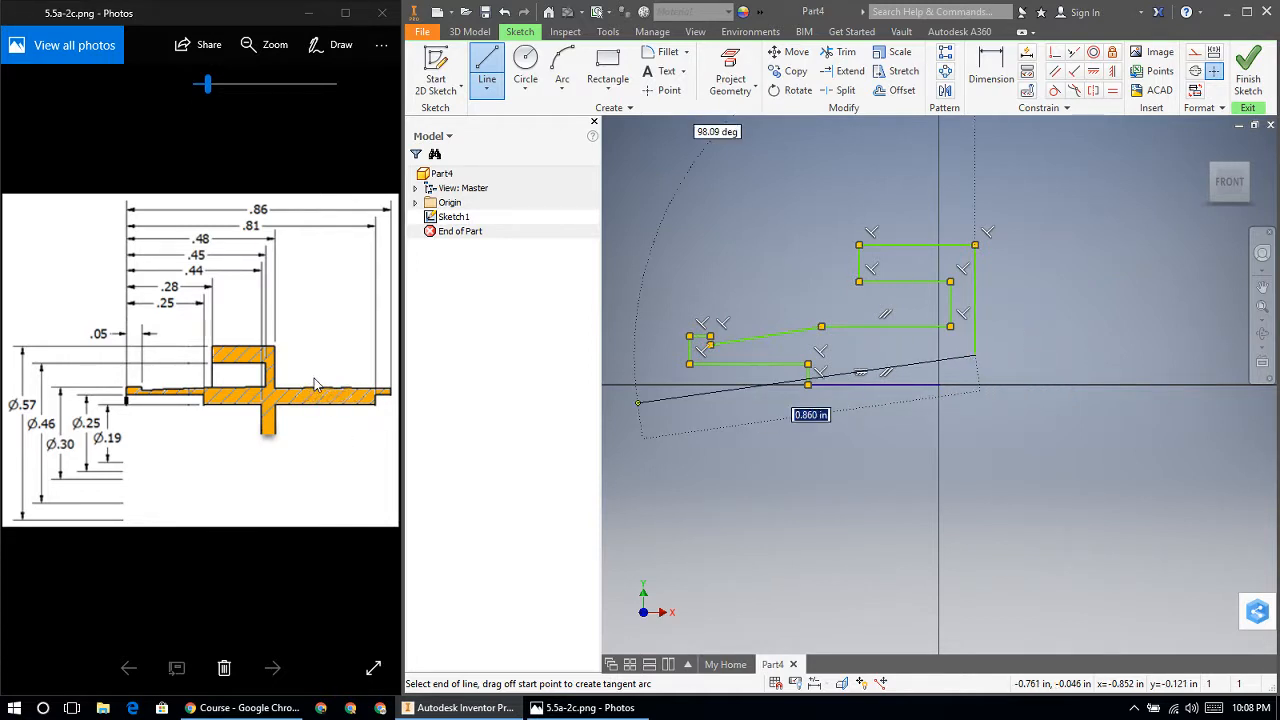
- Extend the outline with a short horizontal run and three sawtooth barbs about 0.06 in high along the right shaft
left_click(1028, 354)
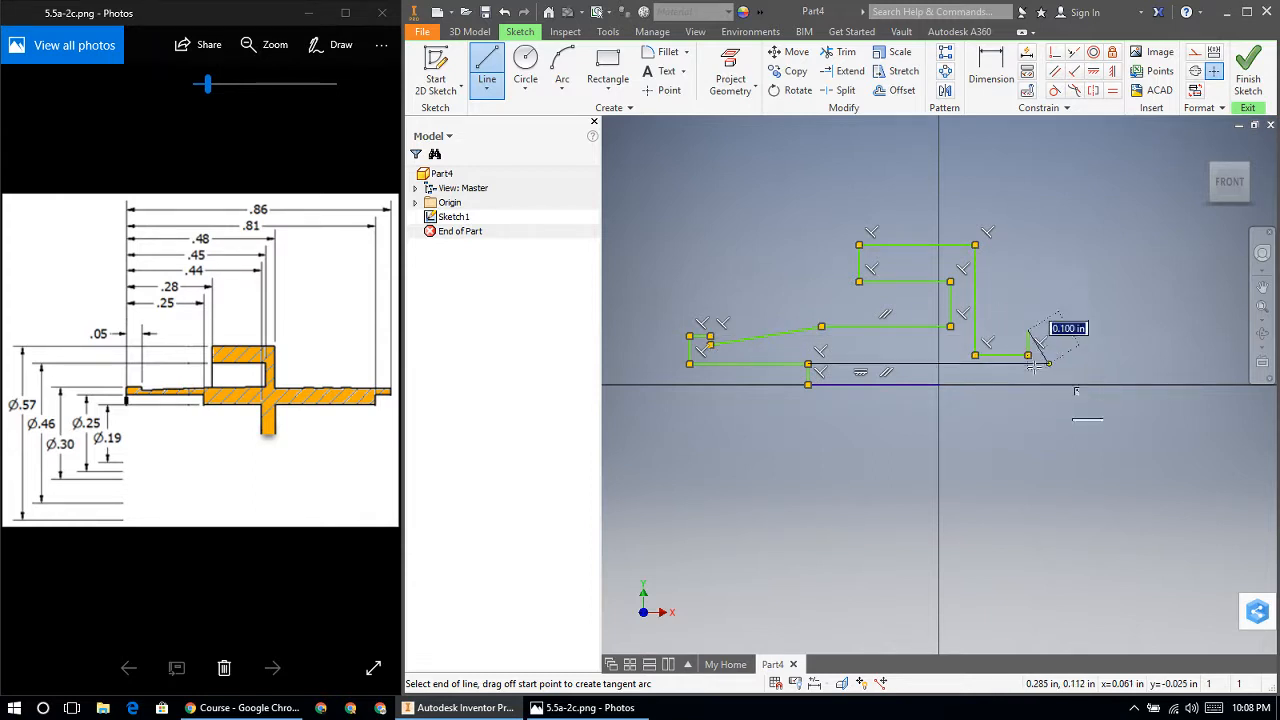
left_click(1028, 330)
left_click(1056, 354)
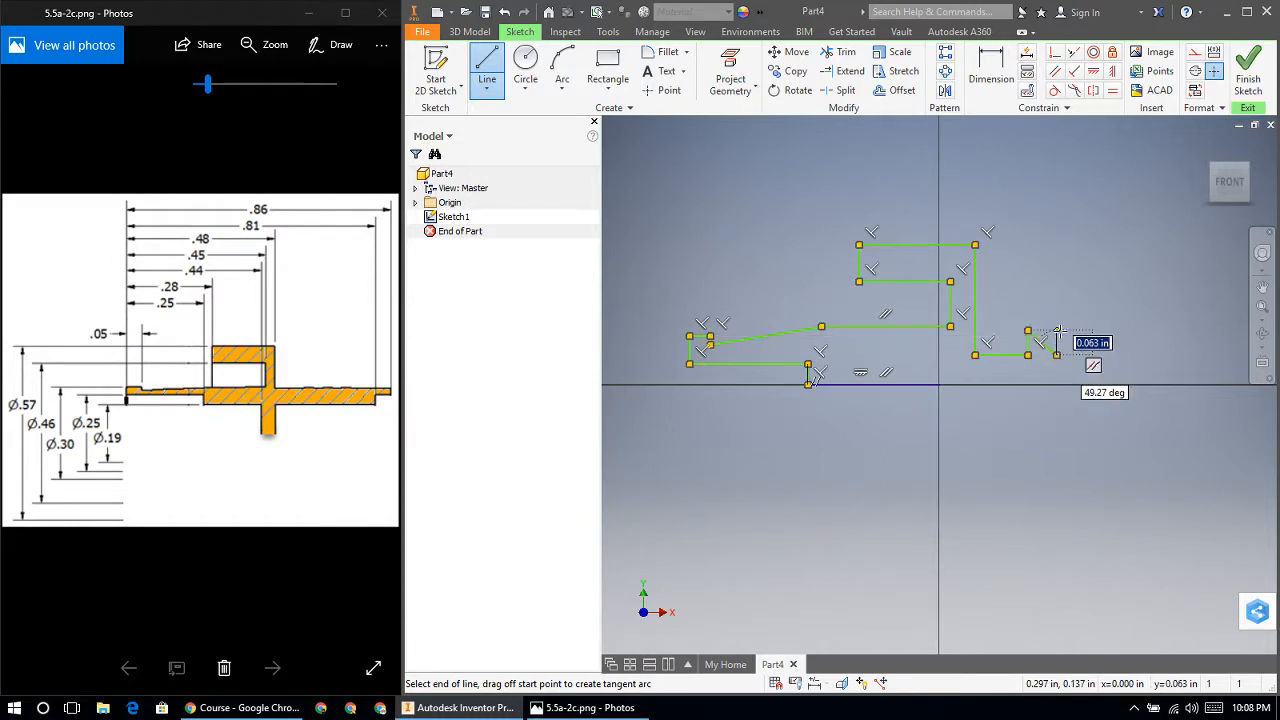
left_click(1056, 330)
left_click(1084, 354)
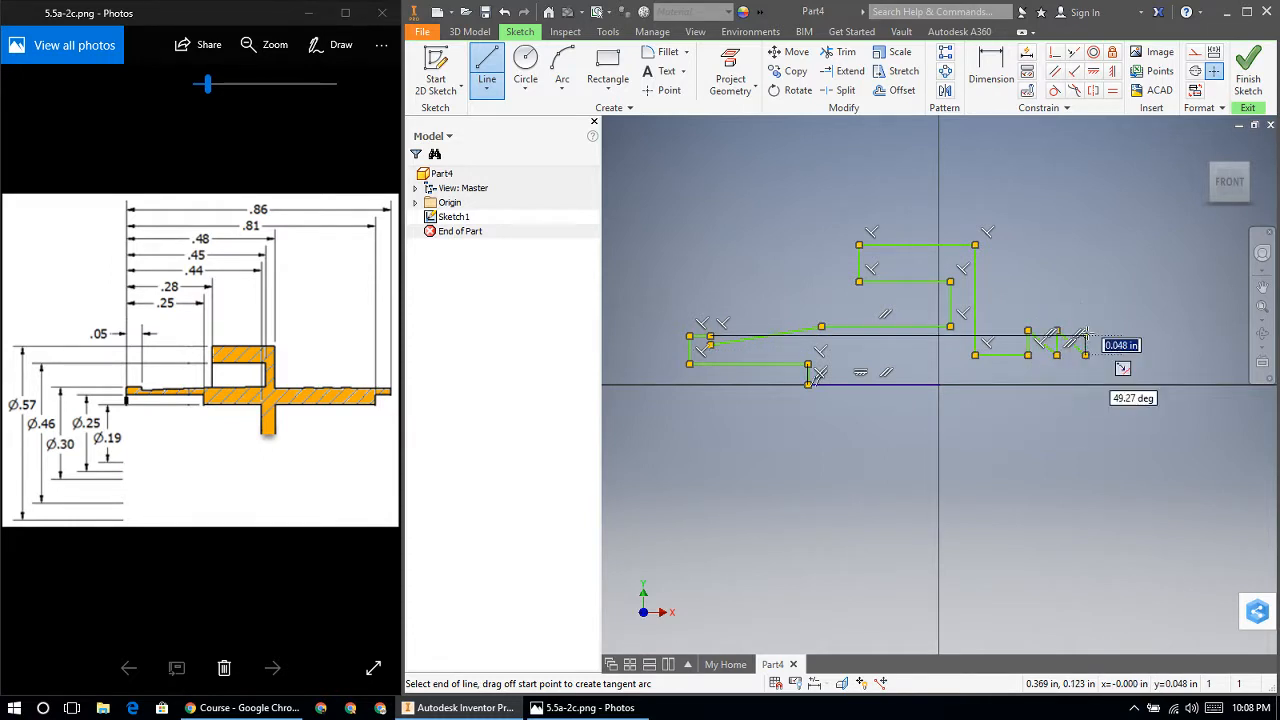
left_click(1084, 330)
left_click(1114, 354)
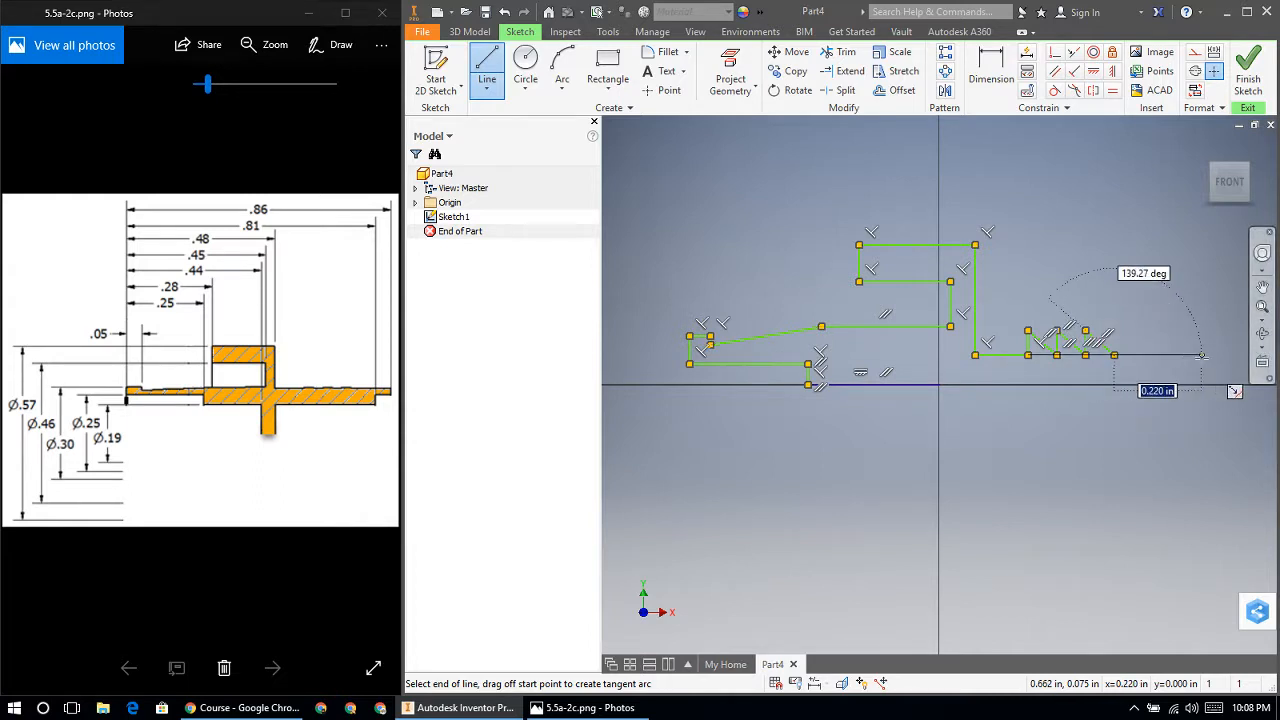
- Close the profile at the origin with a stepped right end, a lower edge about 0.48 in long and a stub about 0.19 in deep
left_click(1206, 354)
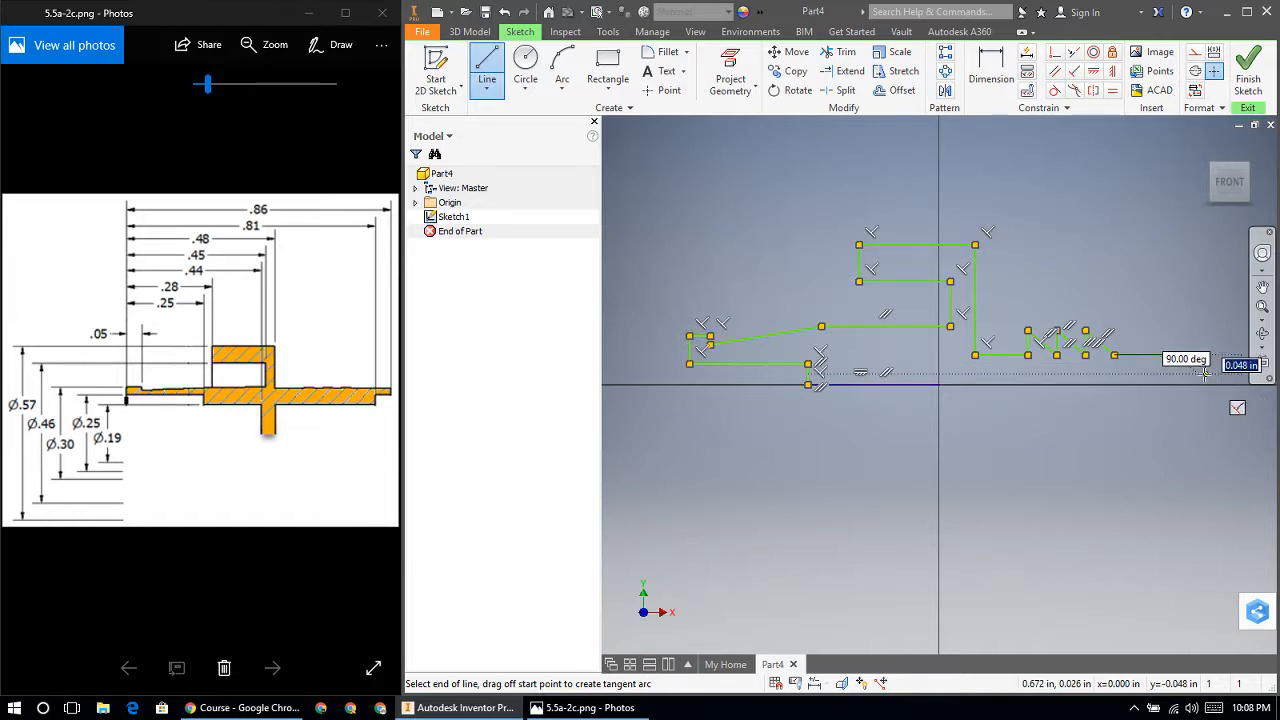
left_click(1206, 373)
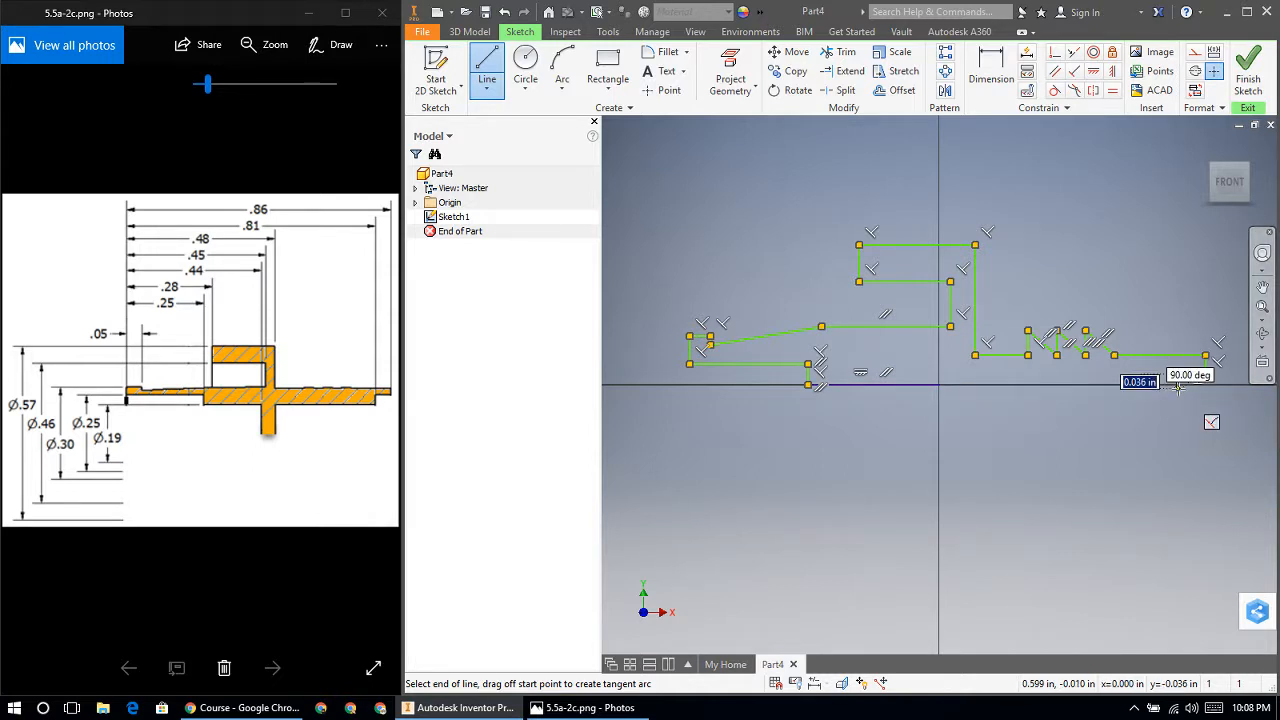
left_click(1177, 373)
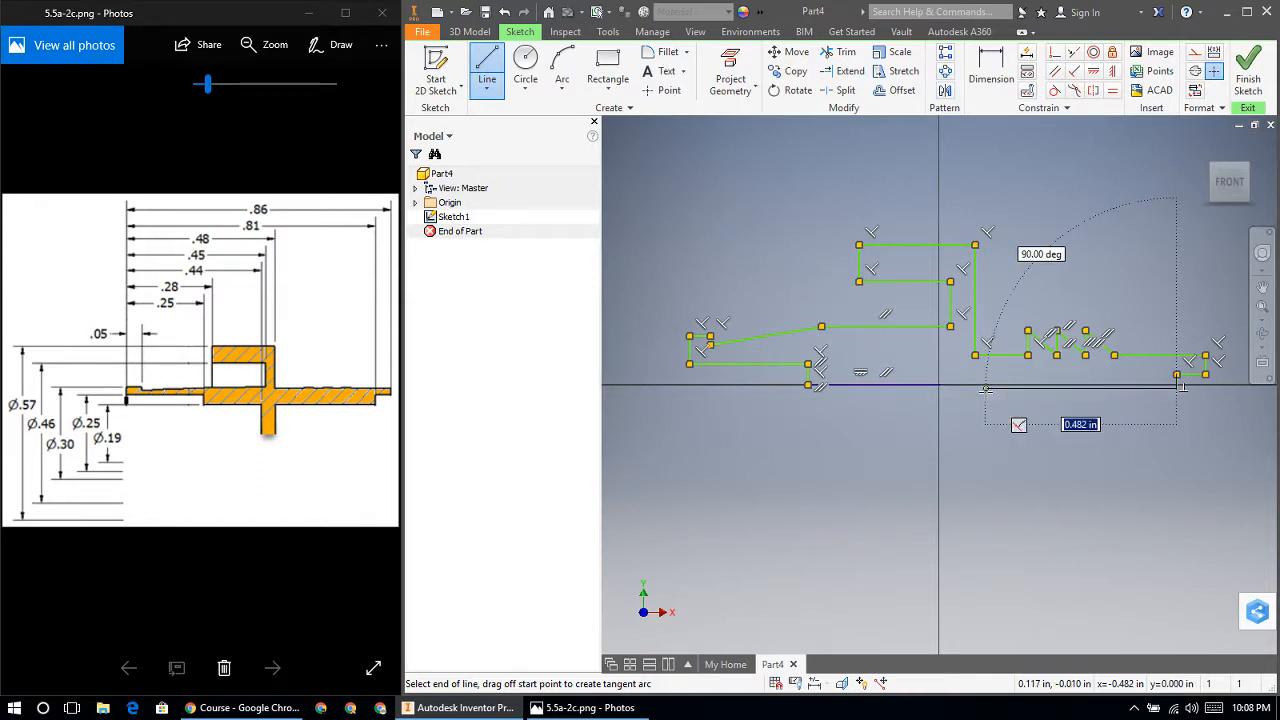
left_click(985, 388)
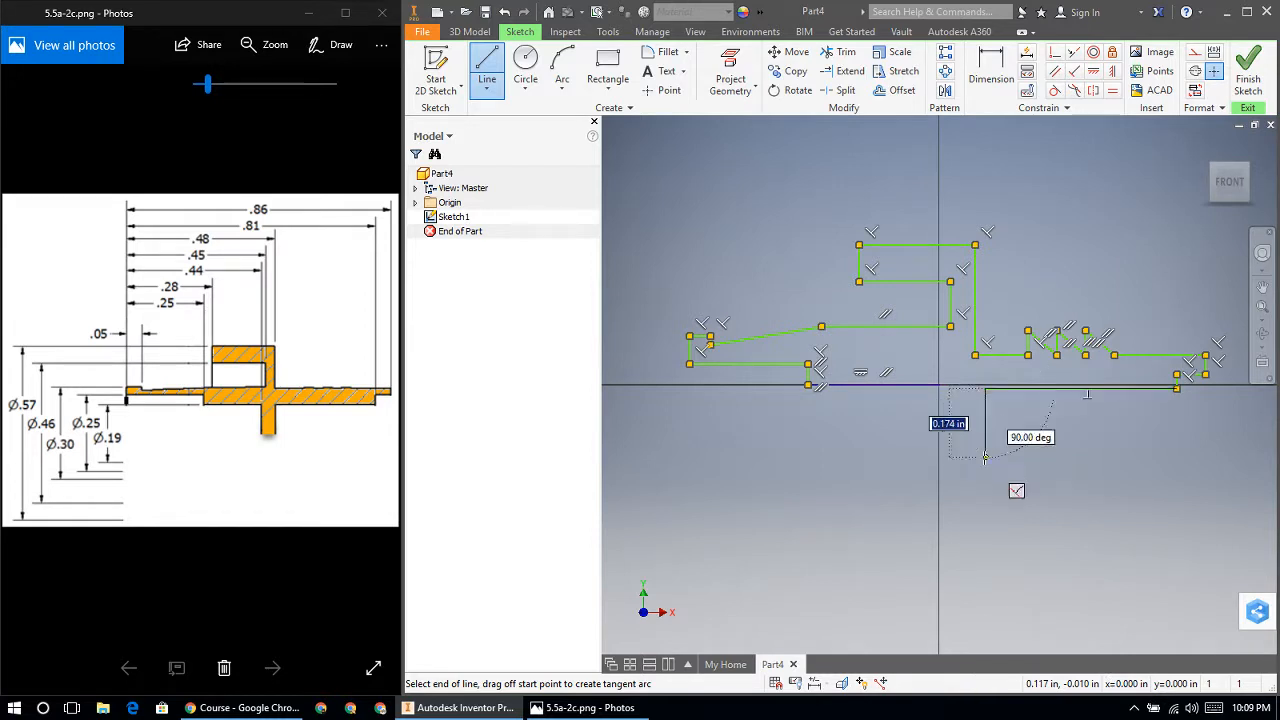
left_click(985, 460)
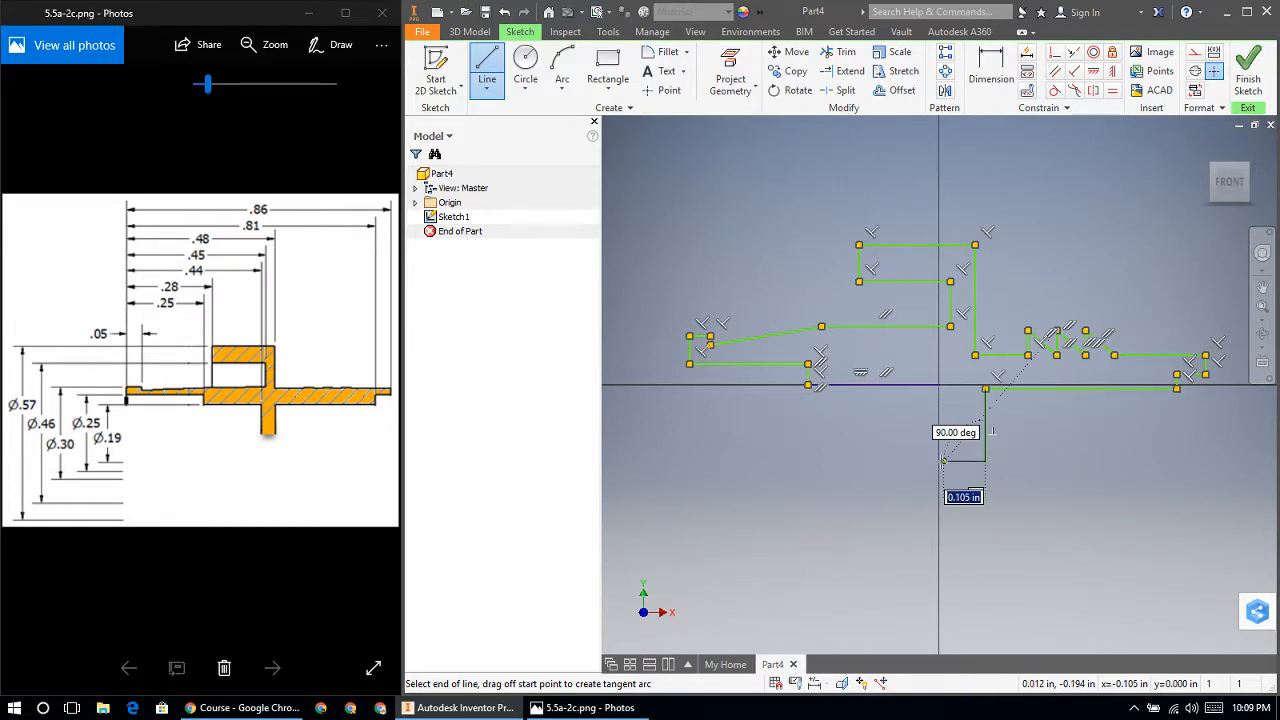
left_click(941, 460)
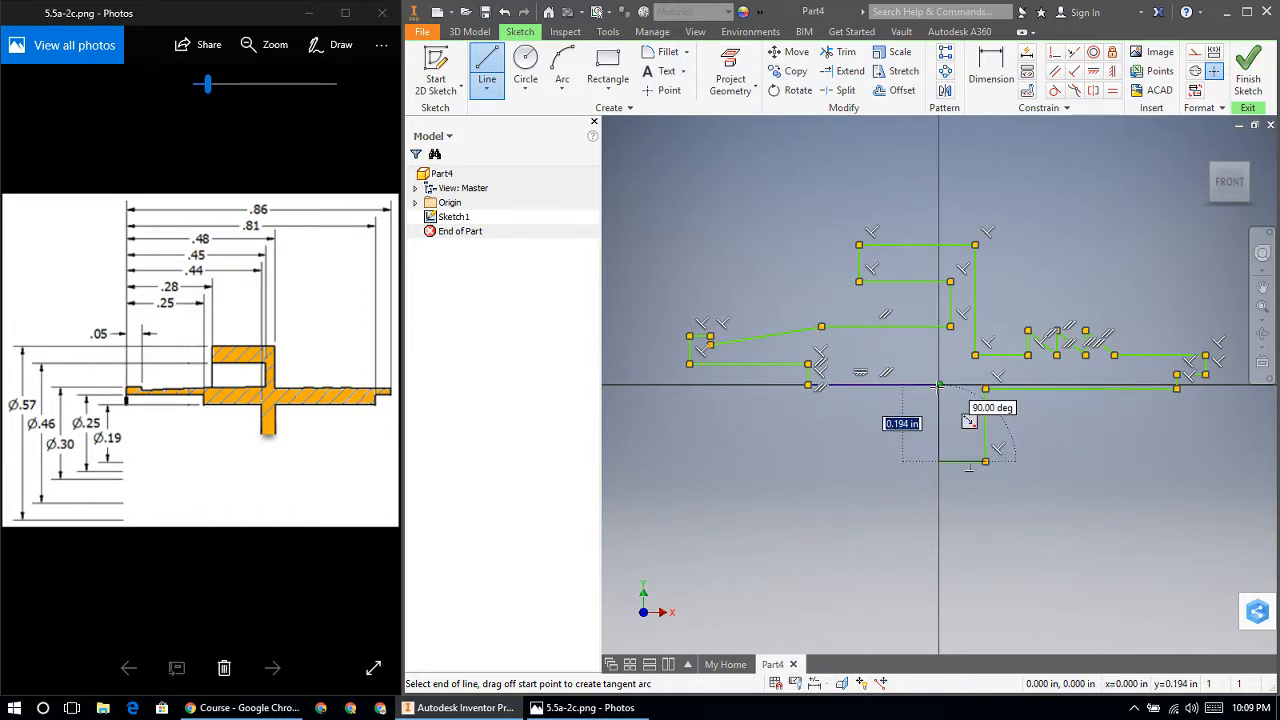
left_click(938, 385)
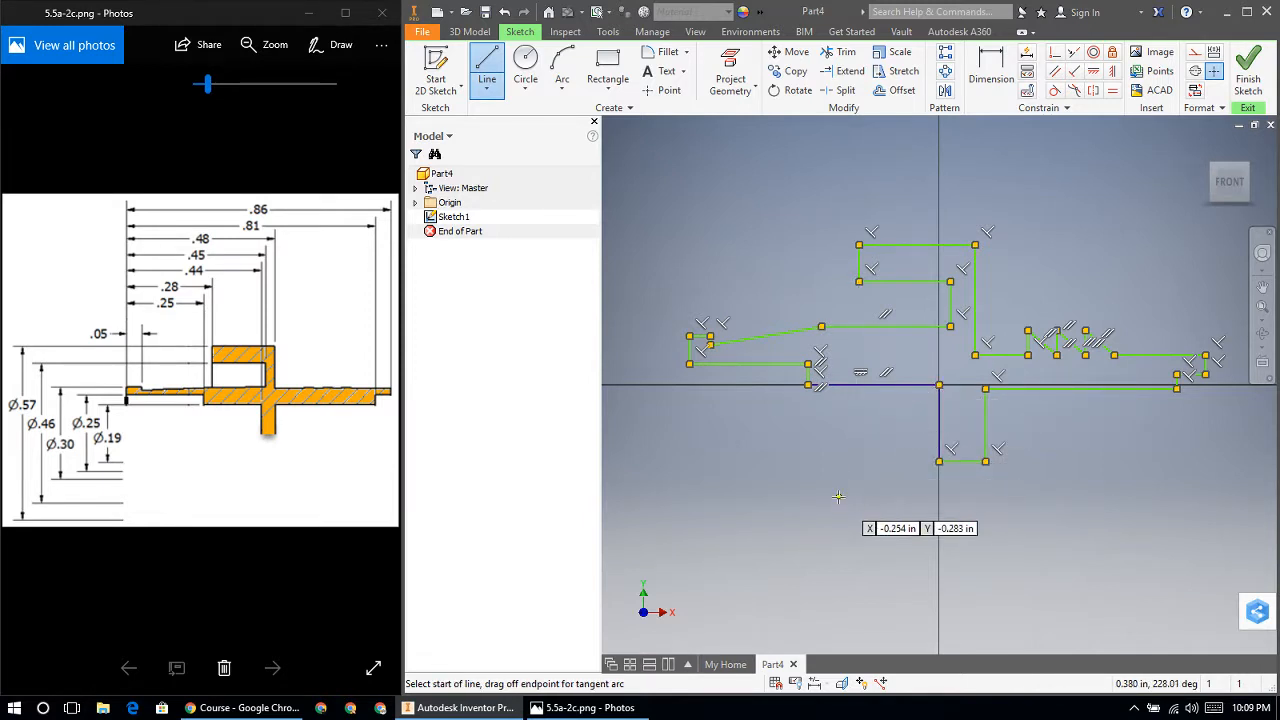
key("Escape")
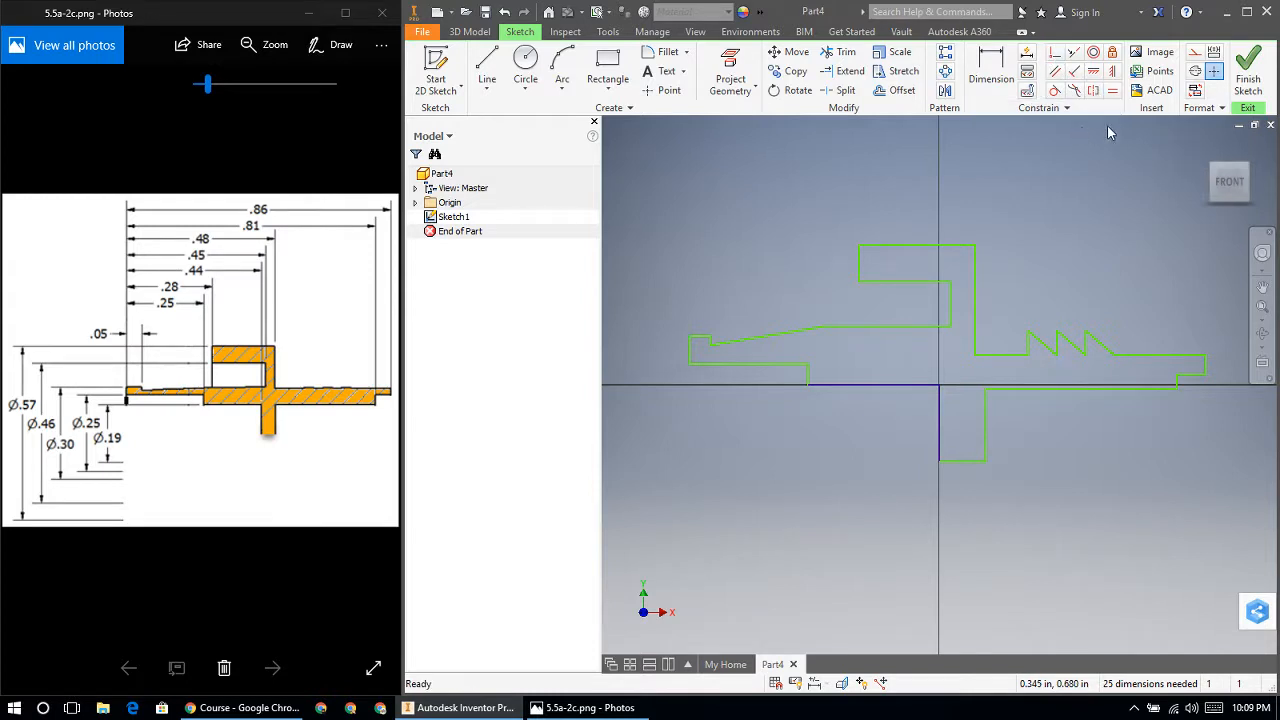
- Apply a horizontal constraint aligning the lower stub's upper right corner with the origin
left_click(1095, 76)
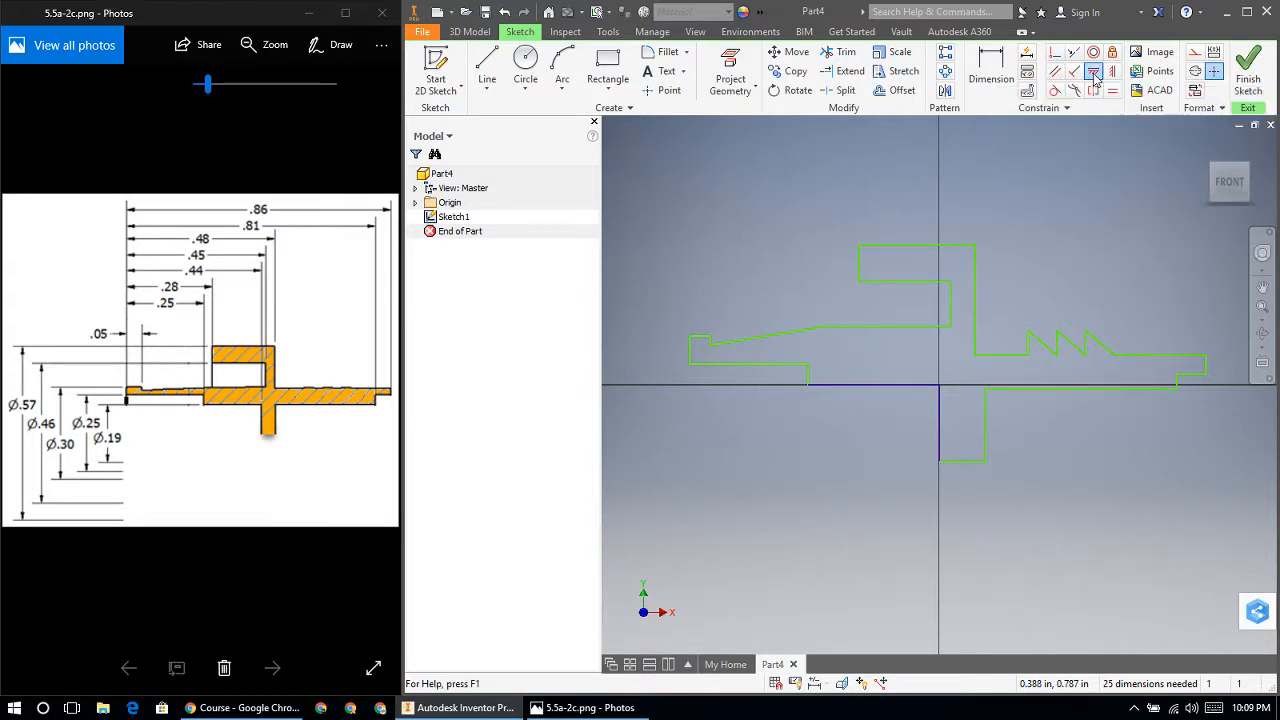
left_click(985, 390)
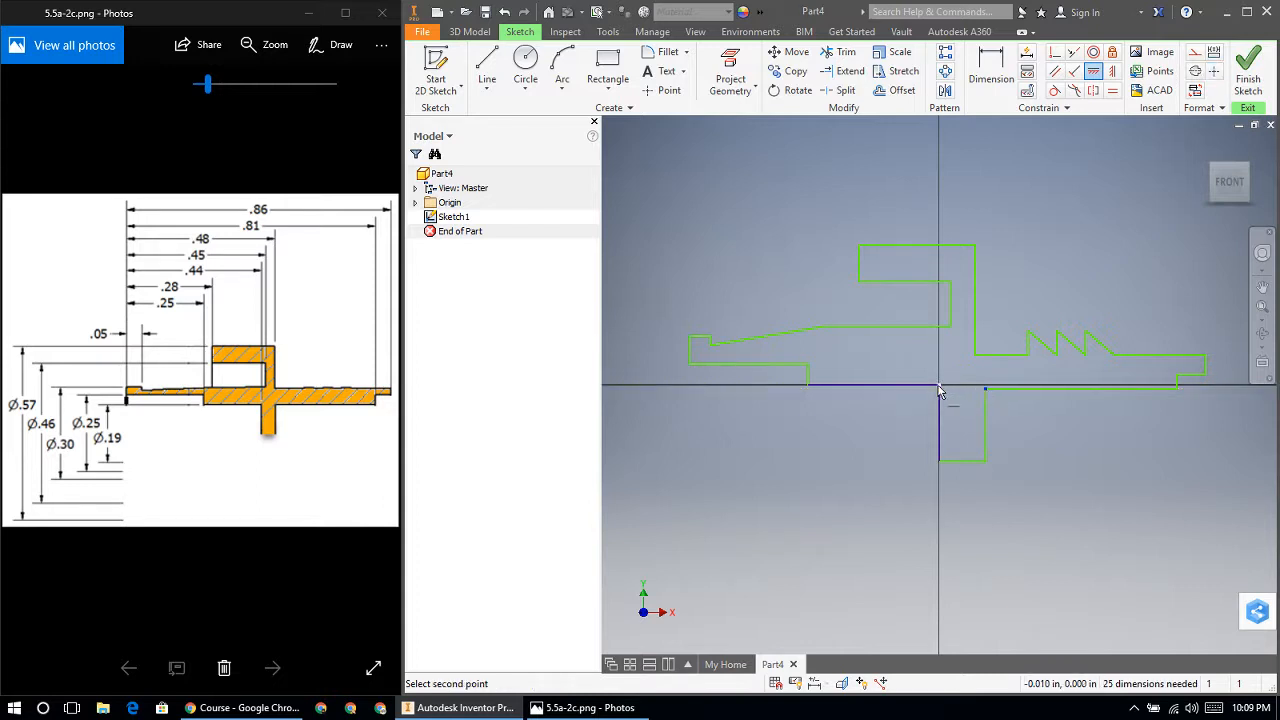
left_click(940, 389)
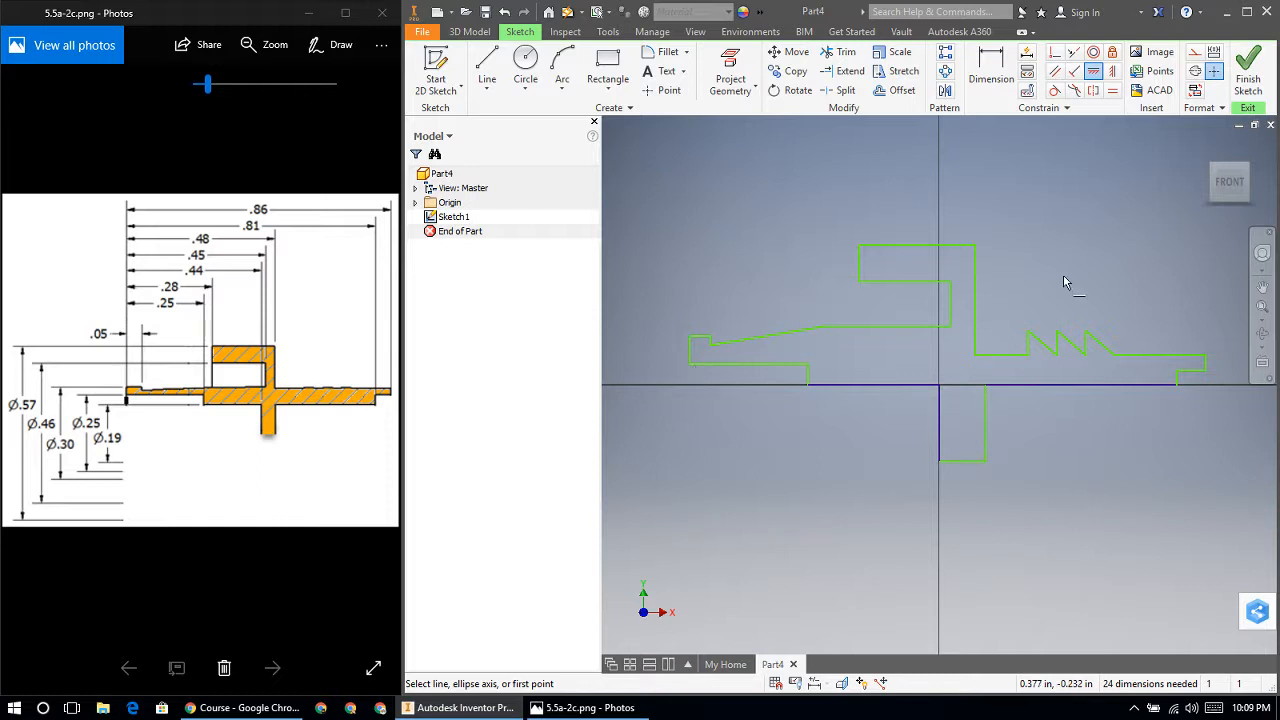
key("Escape")
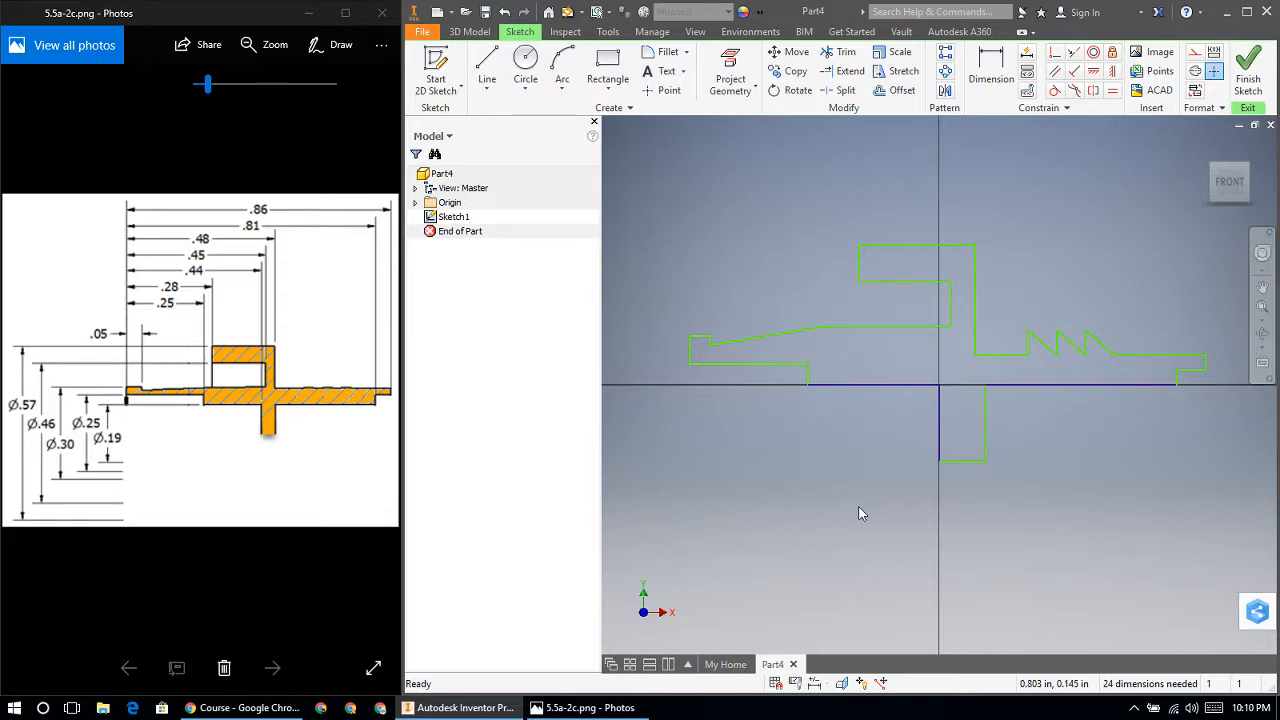
- Dimension the profile's overall length between its upper left and right end corners as .86 in, and move the dimension well above the outline
left_click(690, 337)
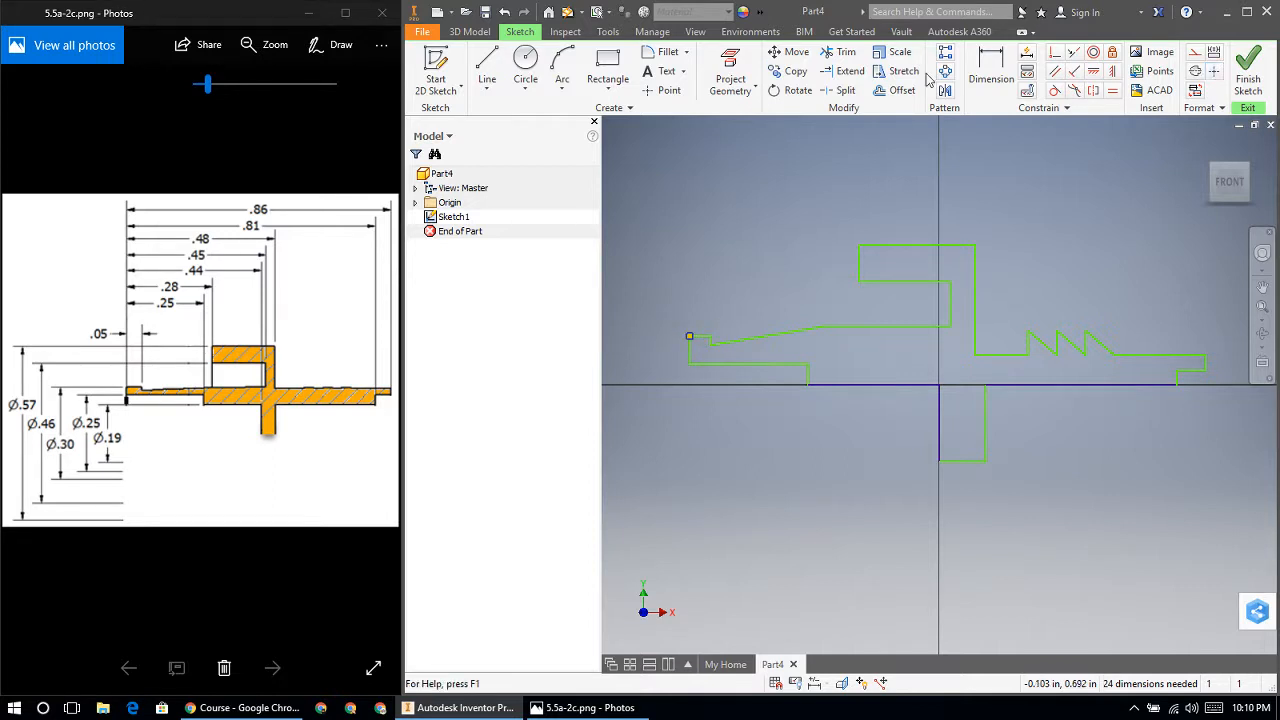
left_click(1001, 66)
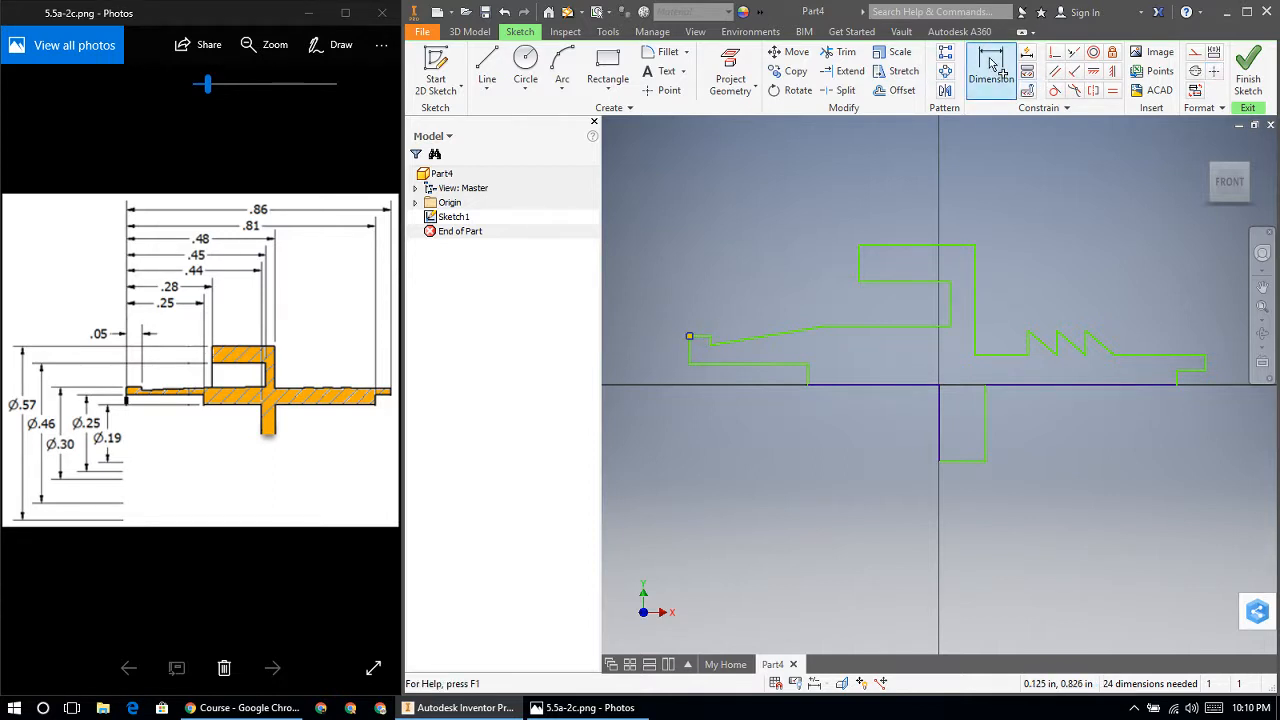
left_click(689, 337)
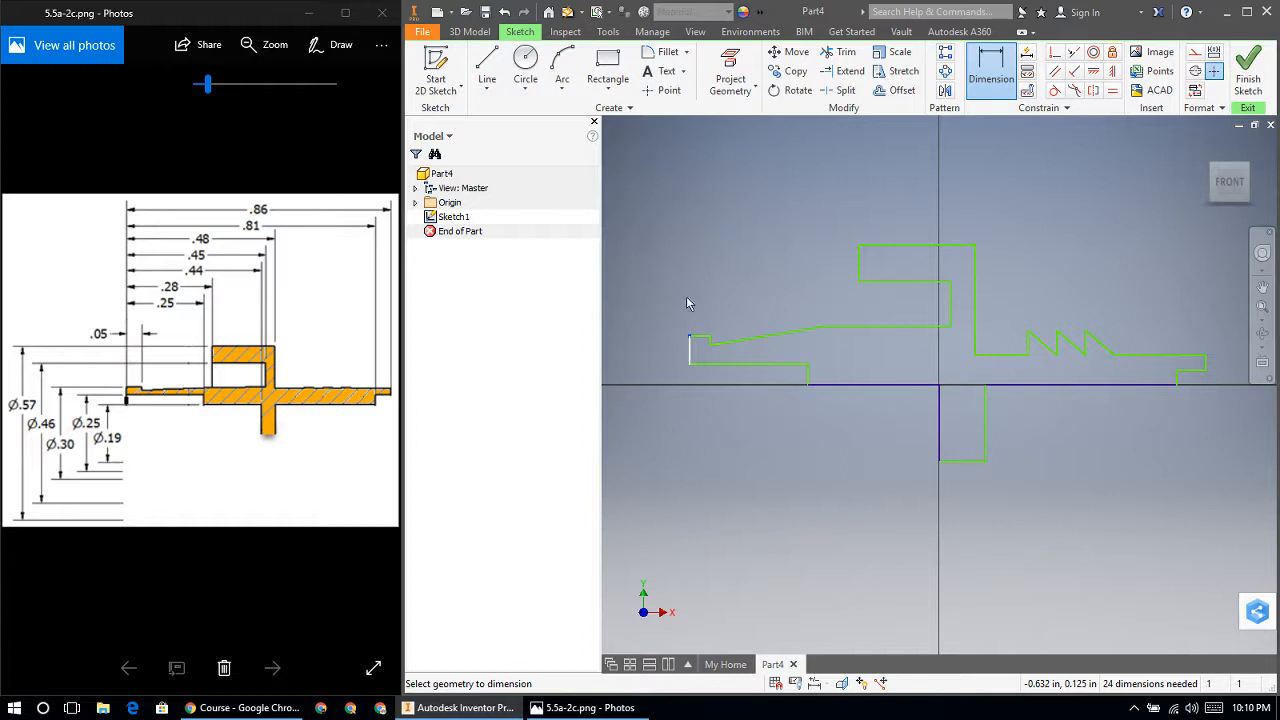
left_click(1205, 356)
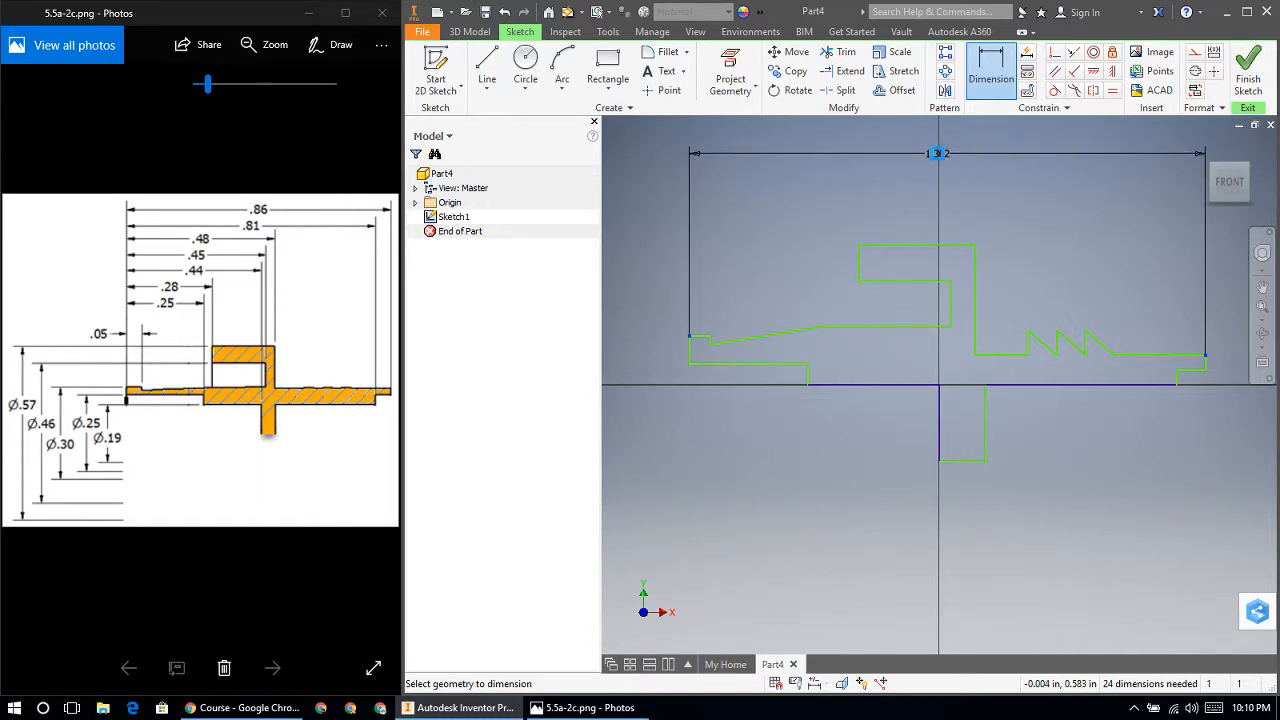
left_click(937, 153)
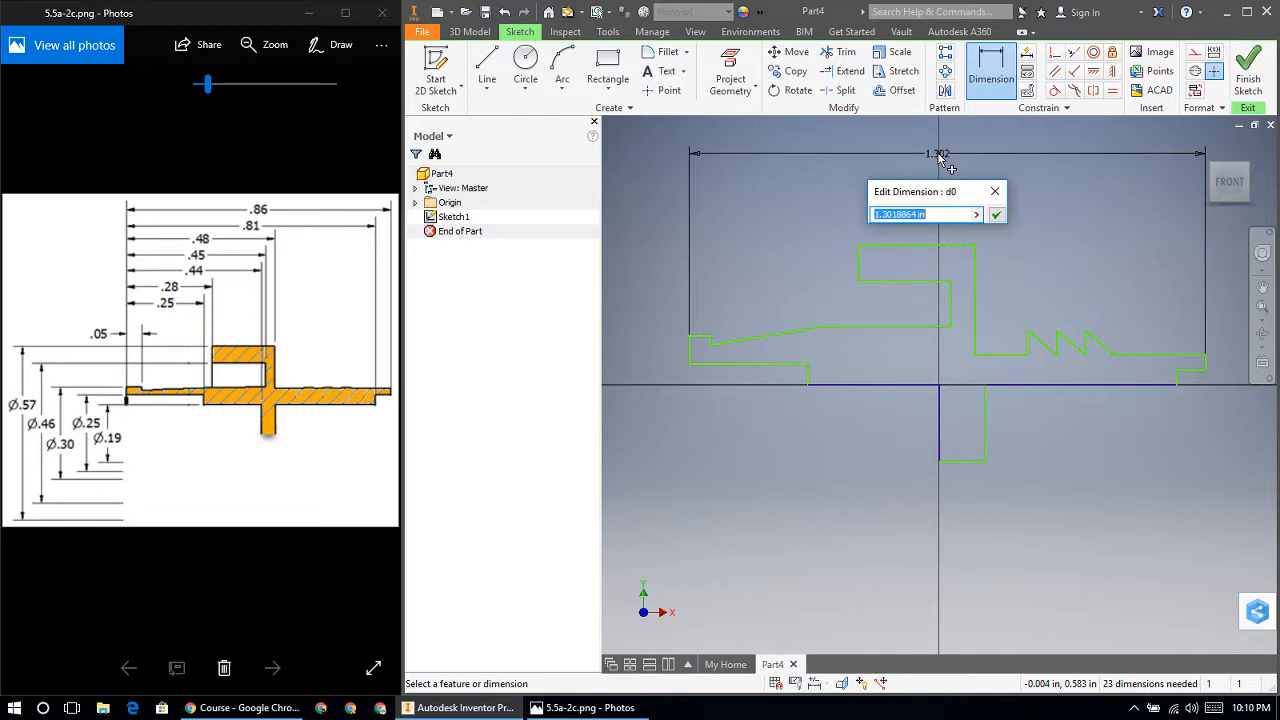
type(".86")
key("Return")
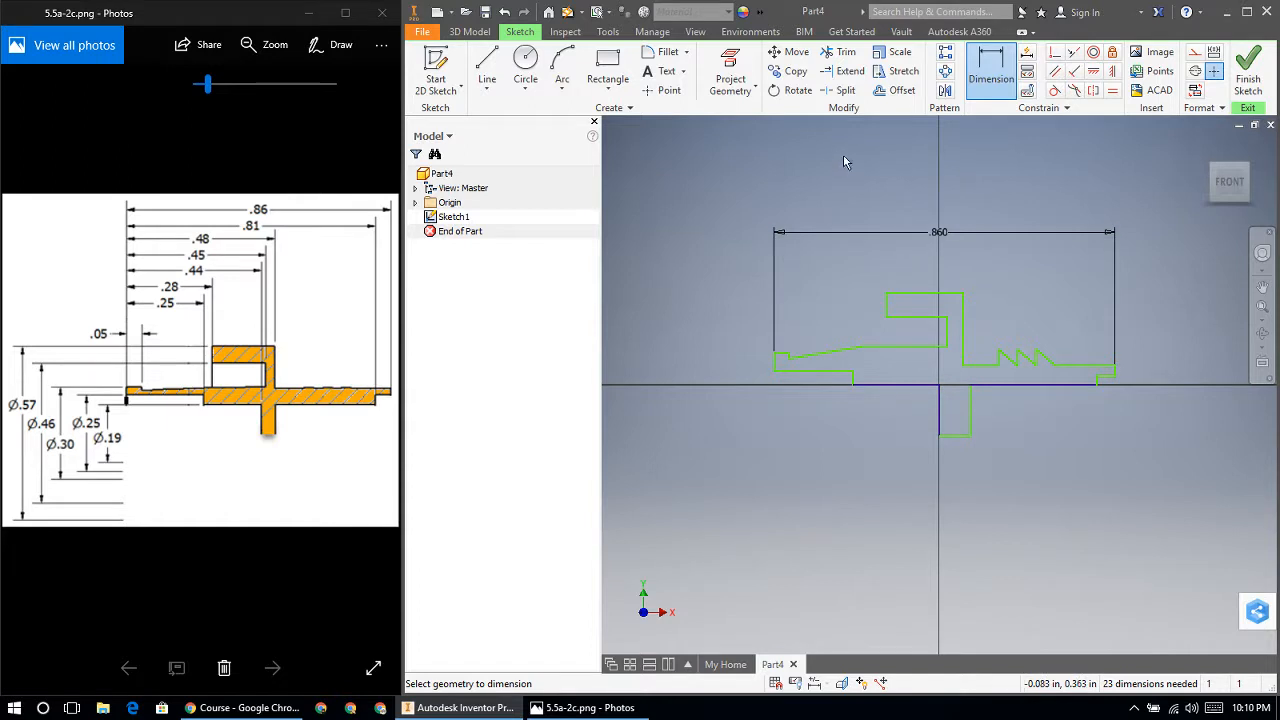
key("Escape")
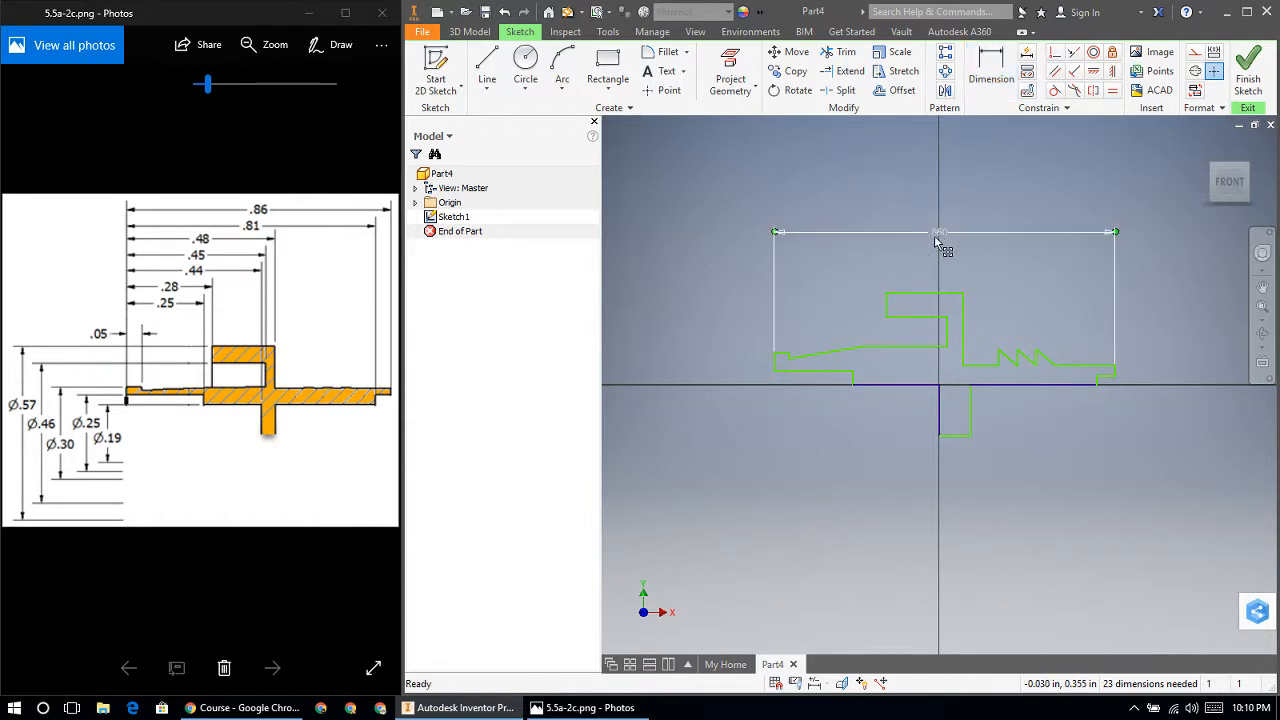
mouse_move(937, 236)
left_mouse_down()
mouse_move(940, 163)
mouse_move(875, 156)
left_mouse_up()
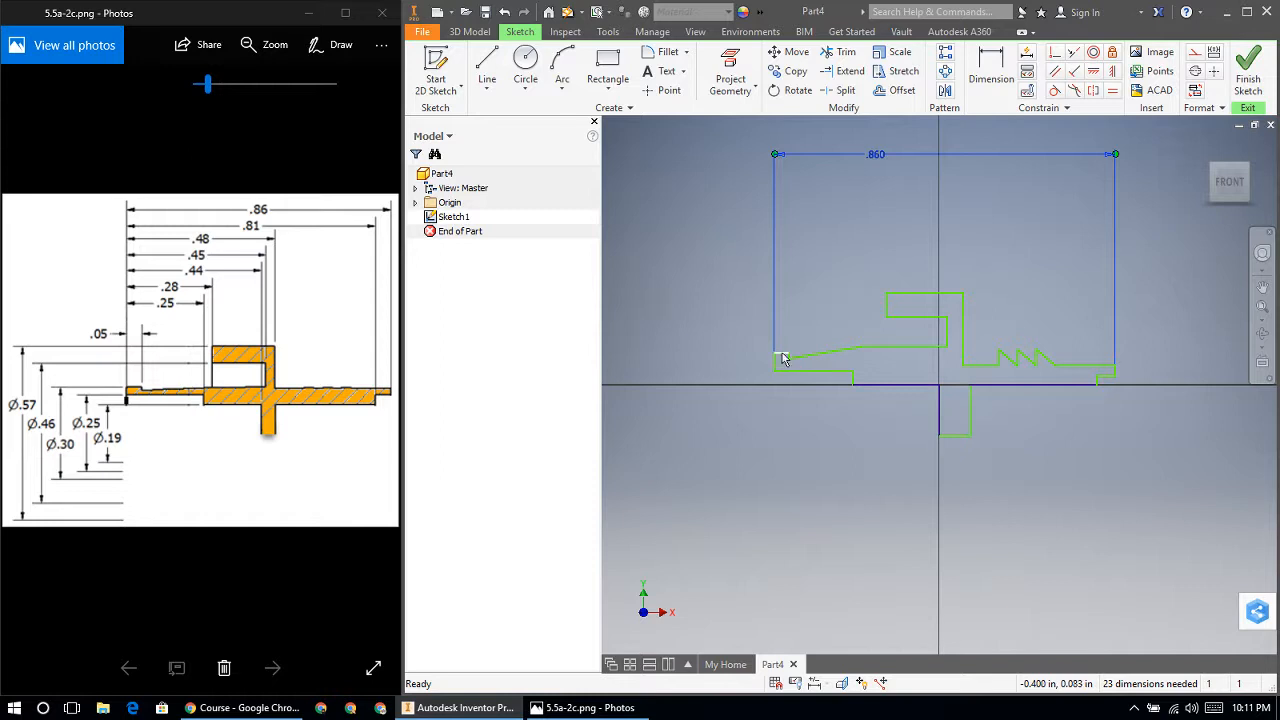
- Dimension the short top edge at the profile's left end as .05 in
key("d")
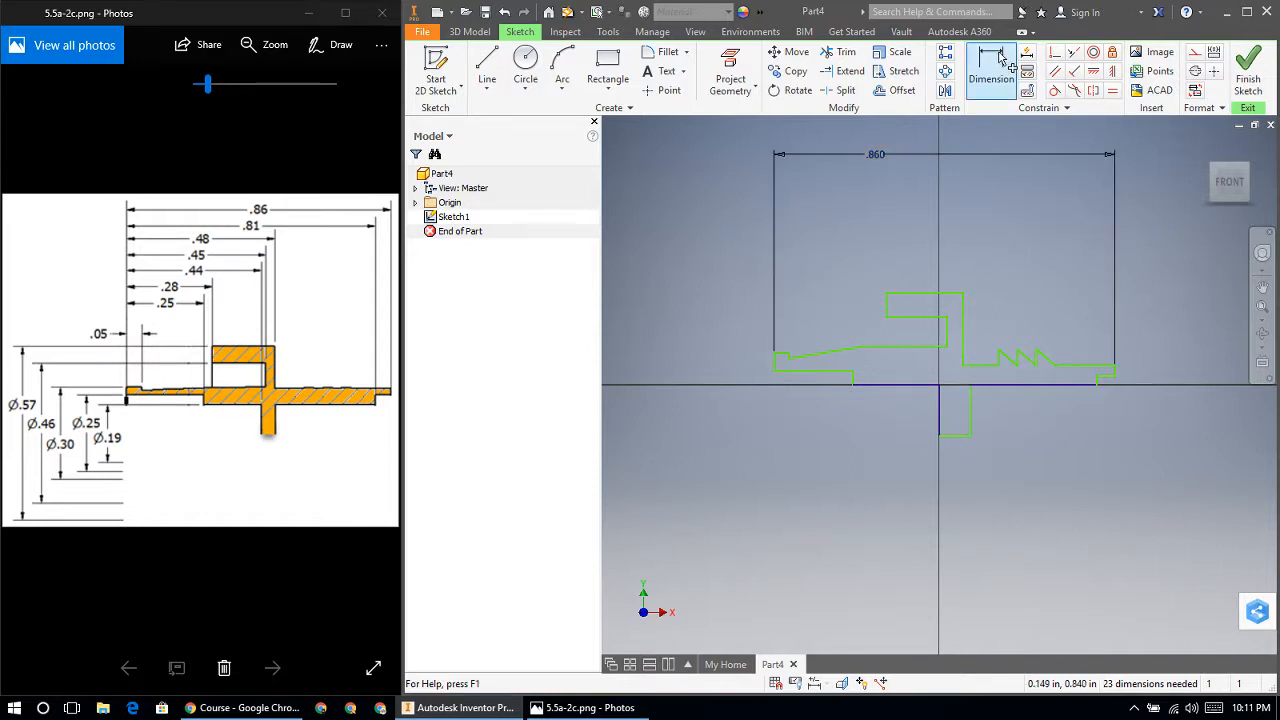
left_click(786, 354)
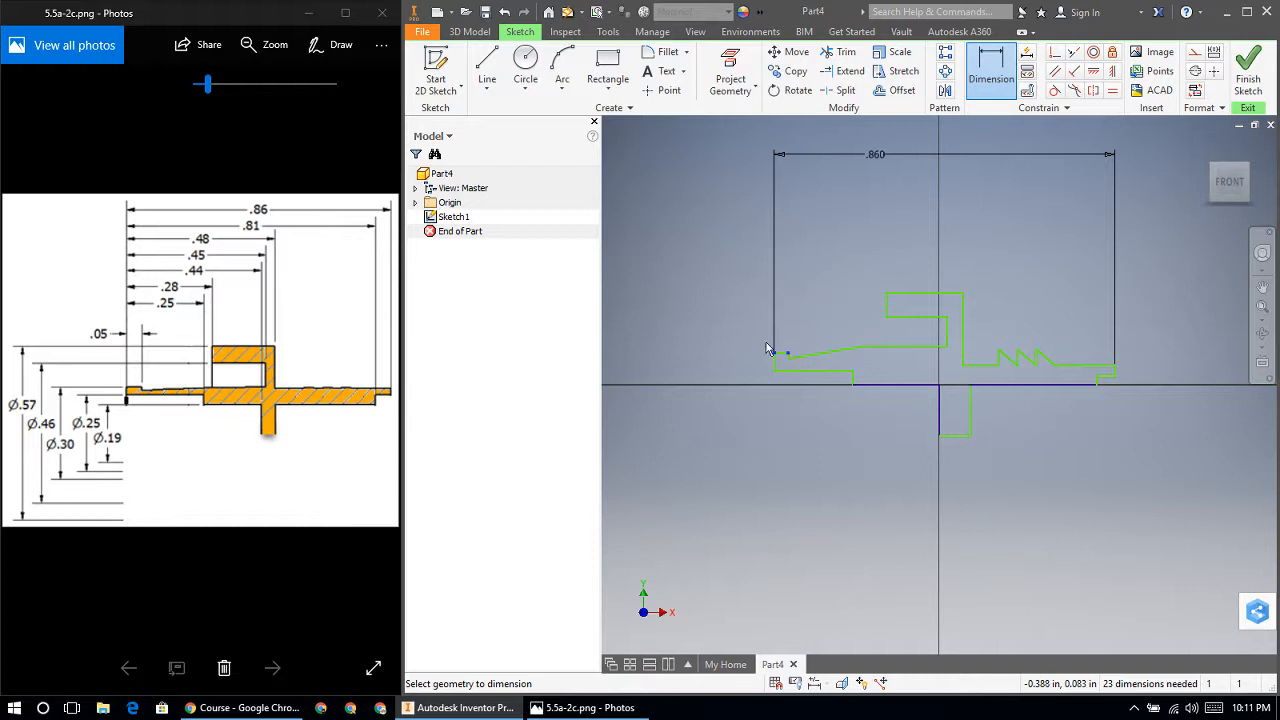
left_click(708, 340)
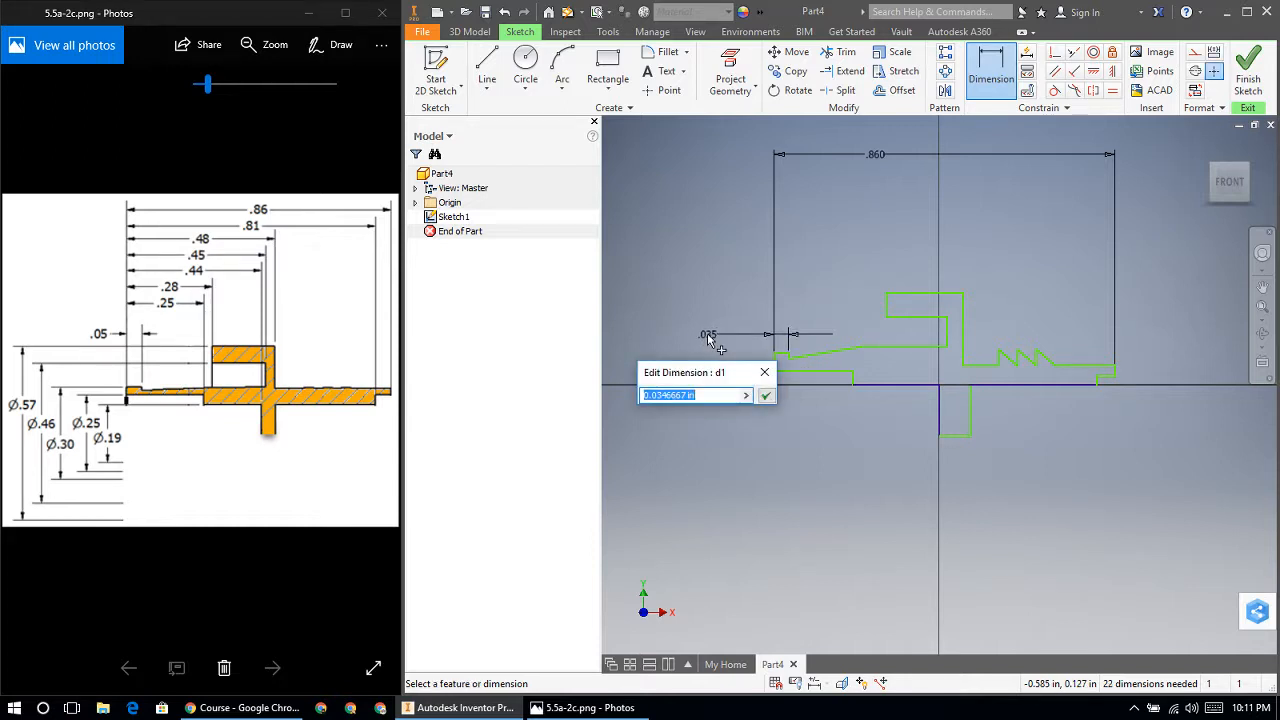
type(".05")
key("Return")
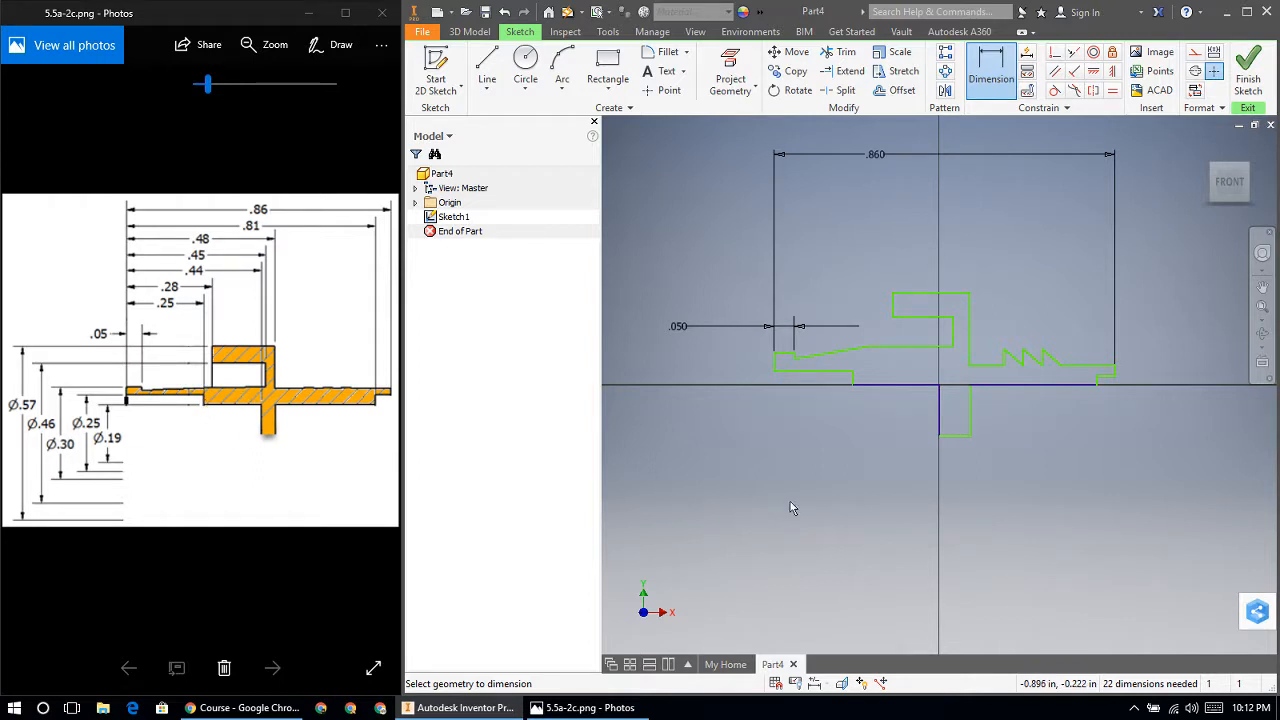
- Dimension the horizontal distance from the left end to the lower left step at the axis as .25 in
left_click(774, 372)
left_click(852, 388)
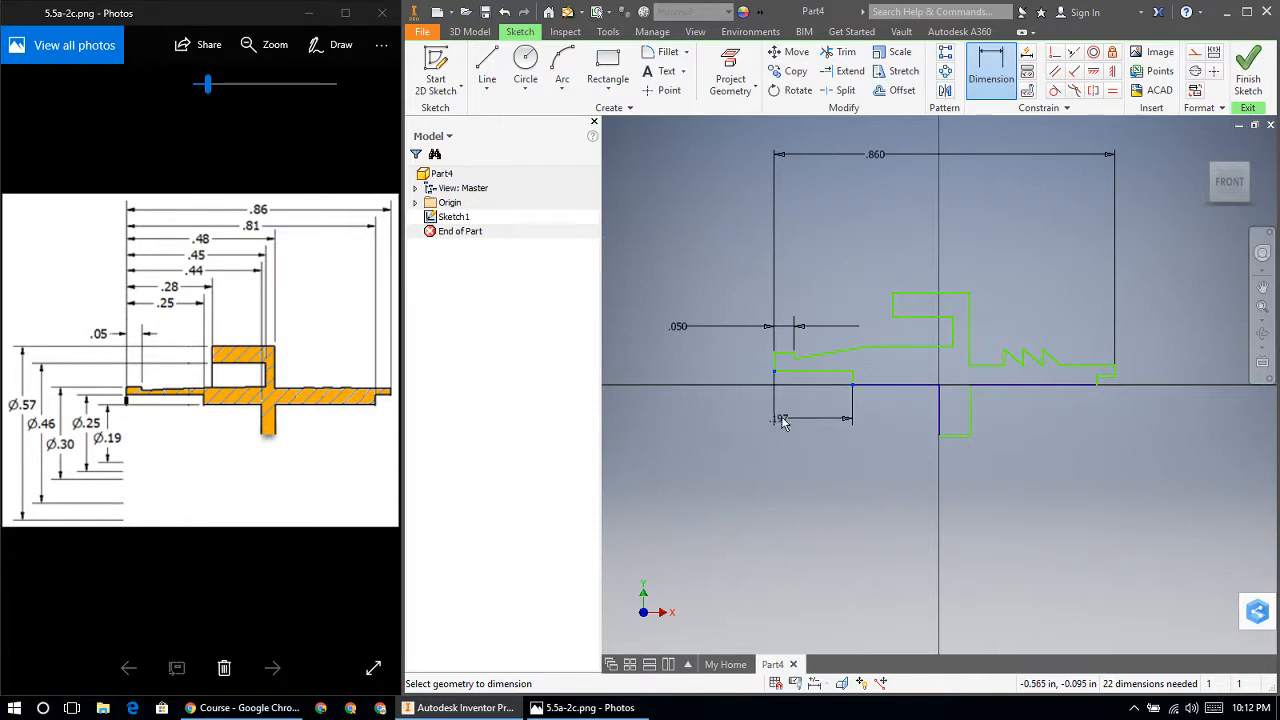
left_click(812, 422)
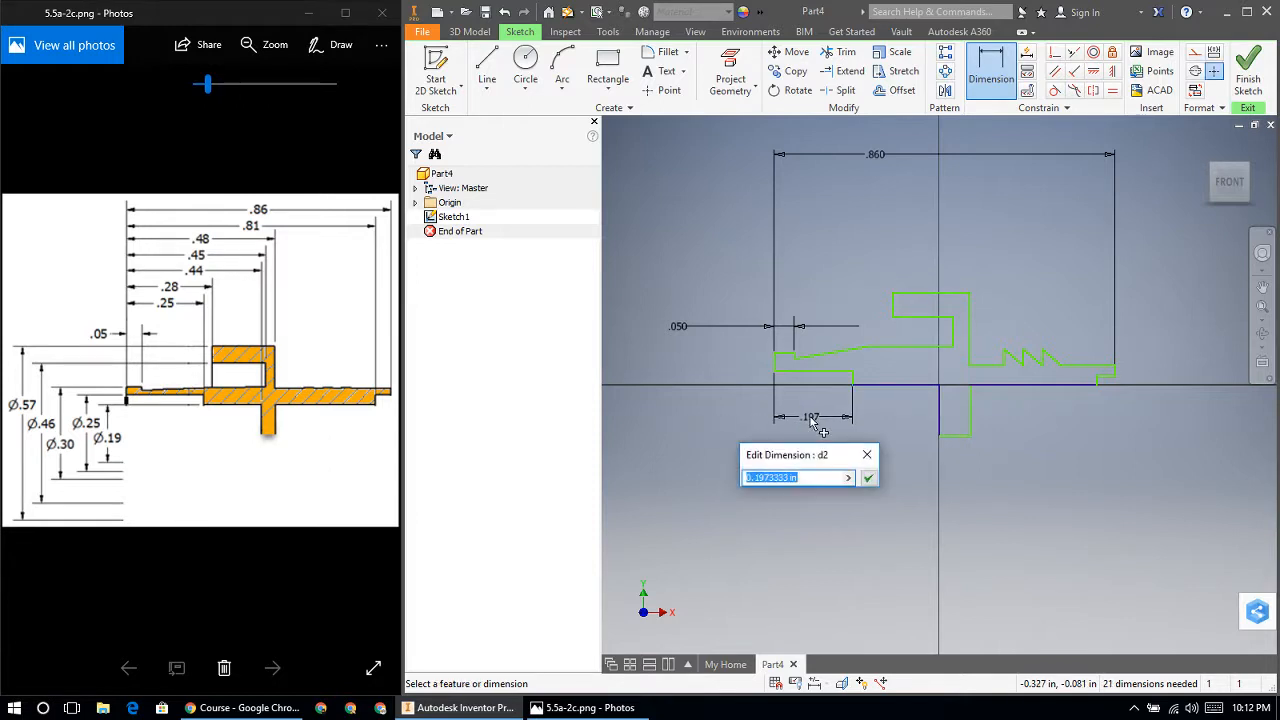
type(".25")
key("Return")
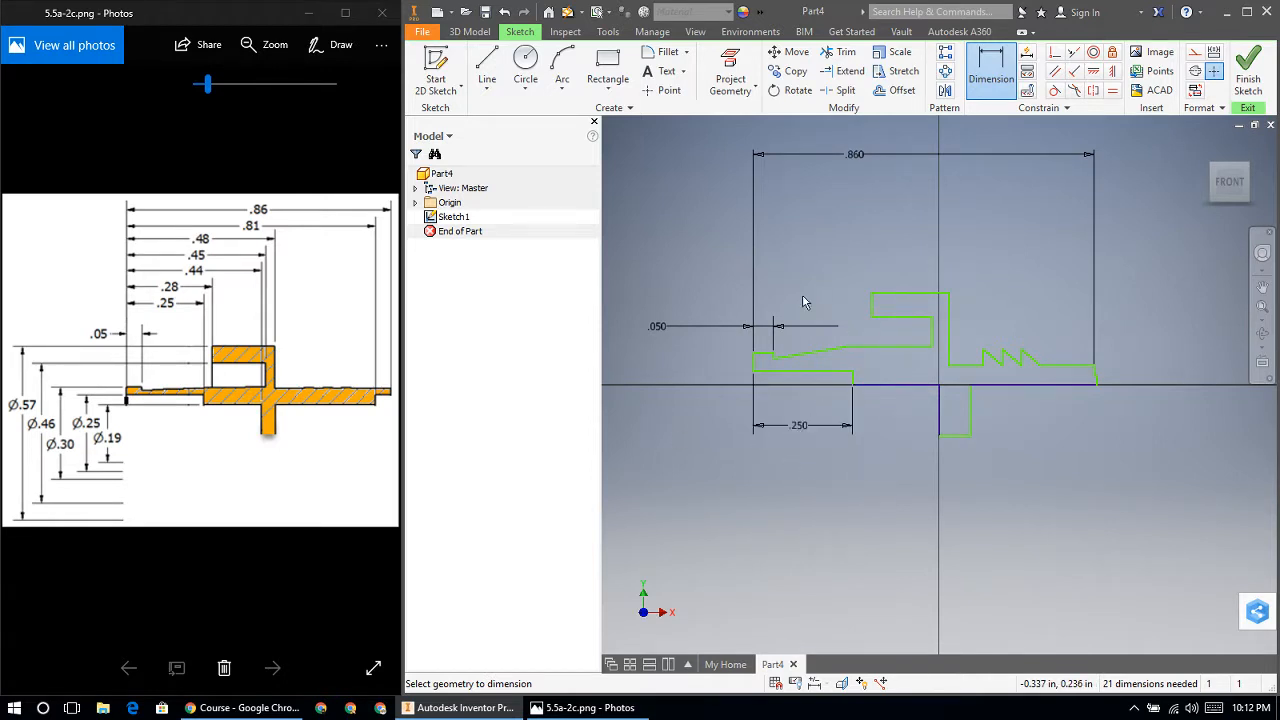
- Dimension the horizontal distance from the left end to the top of the taper, linking its value to the lower .25 in dimension (d2)
left_click(753, 352)
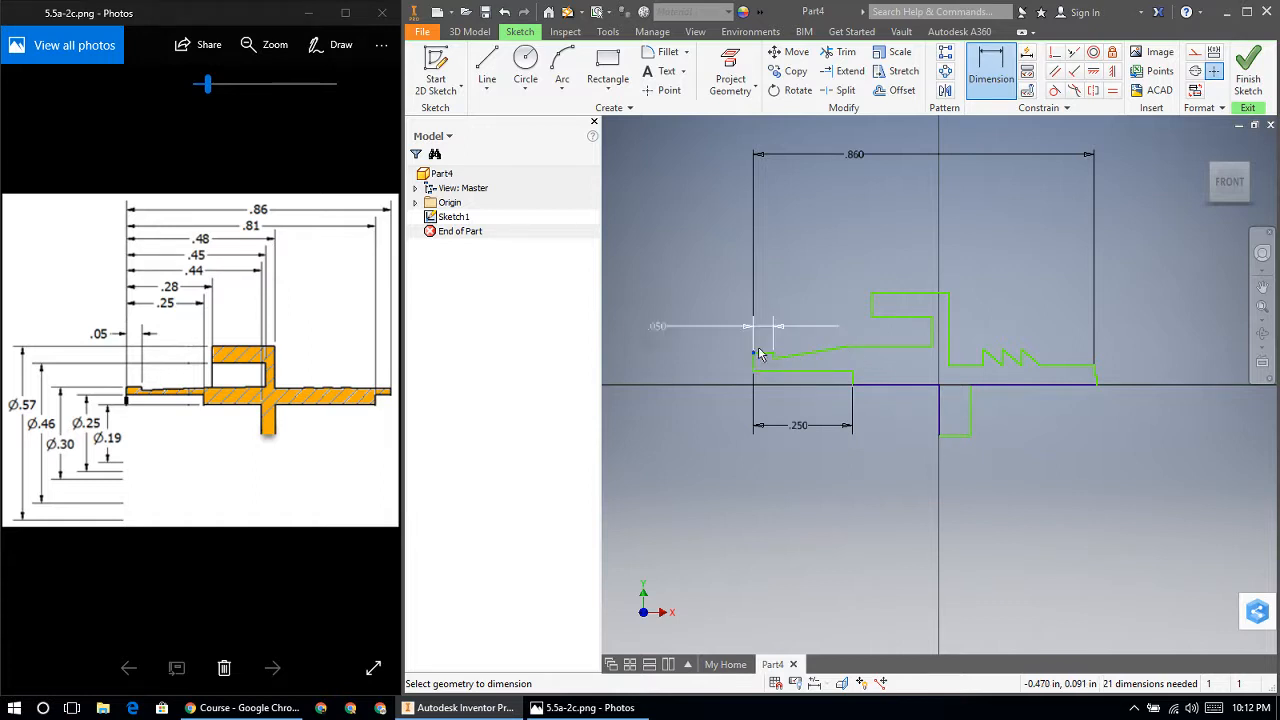
left_click(847, 349)
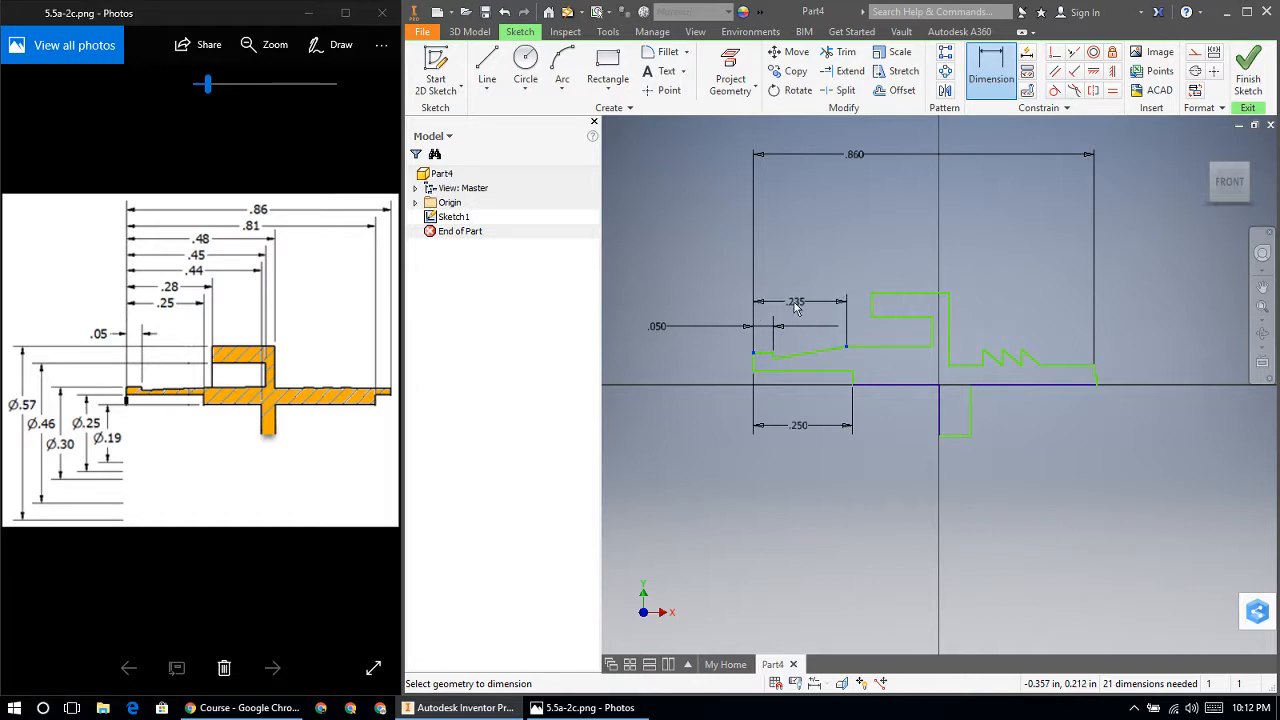
left_click(797, 306)
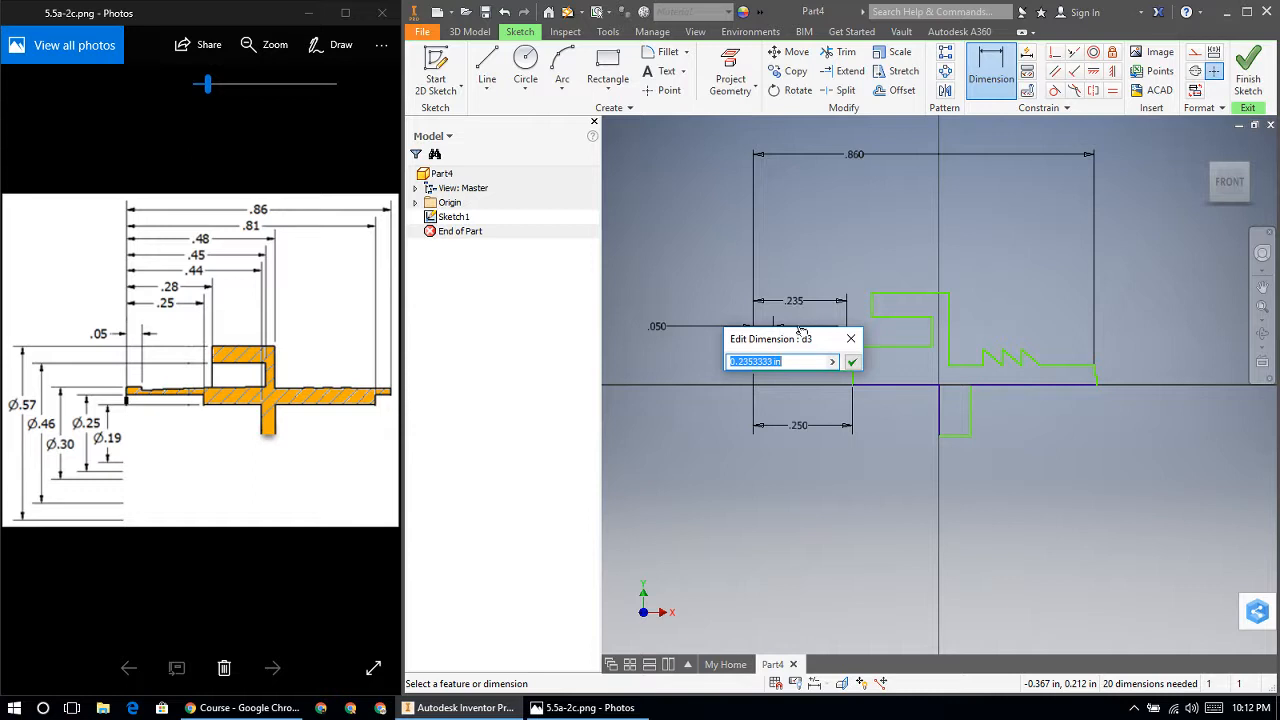
left_click(803, 430)
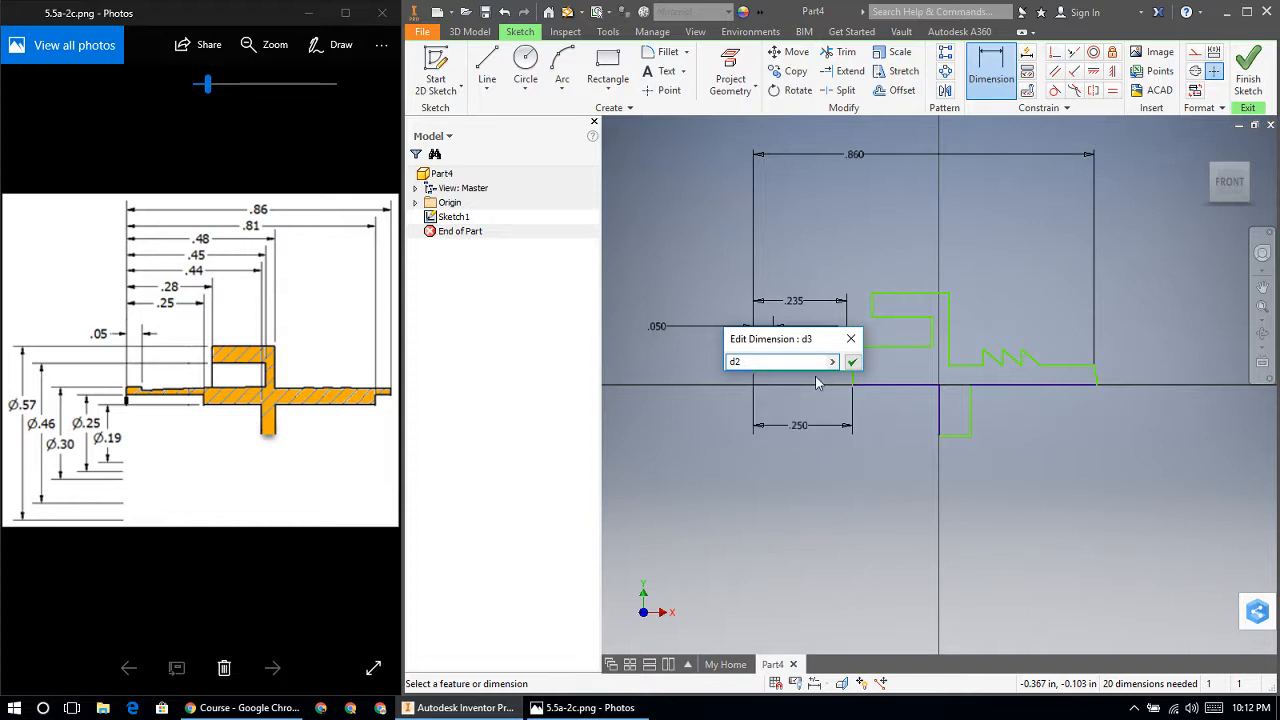
left_click(853, 364)
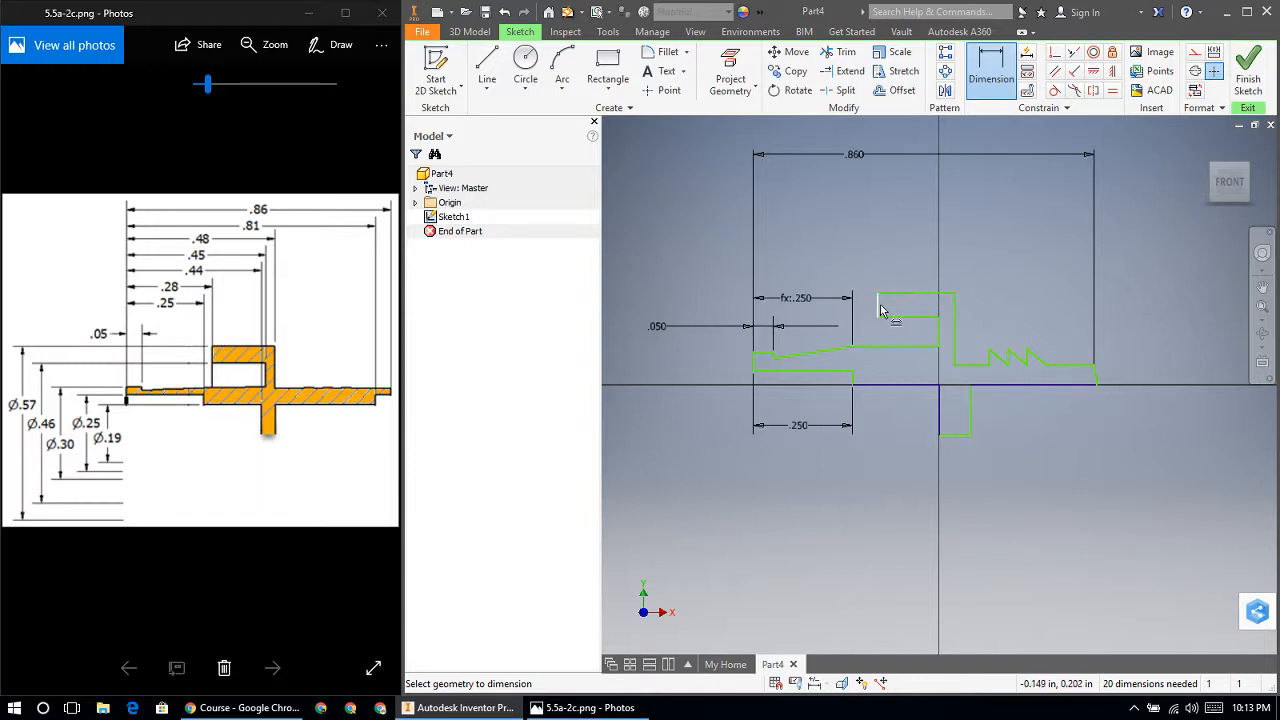
- Dimension the horizontal distance from the left end to the hooked flange's upper left corner as .28 in
left_click(754, 354)
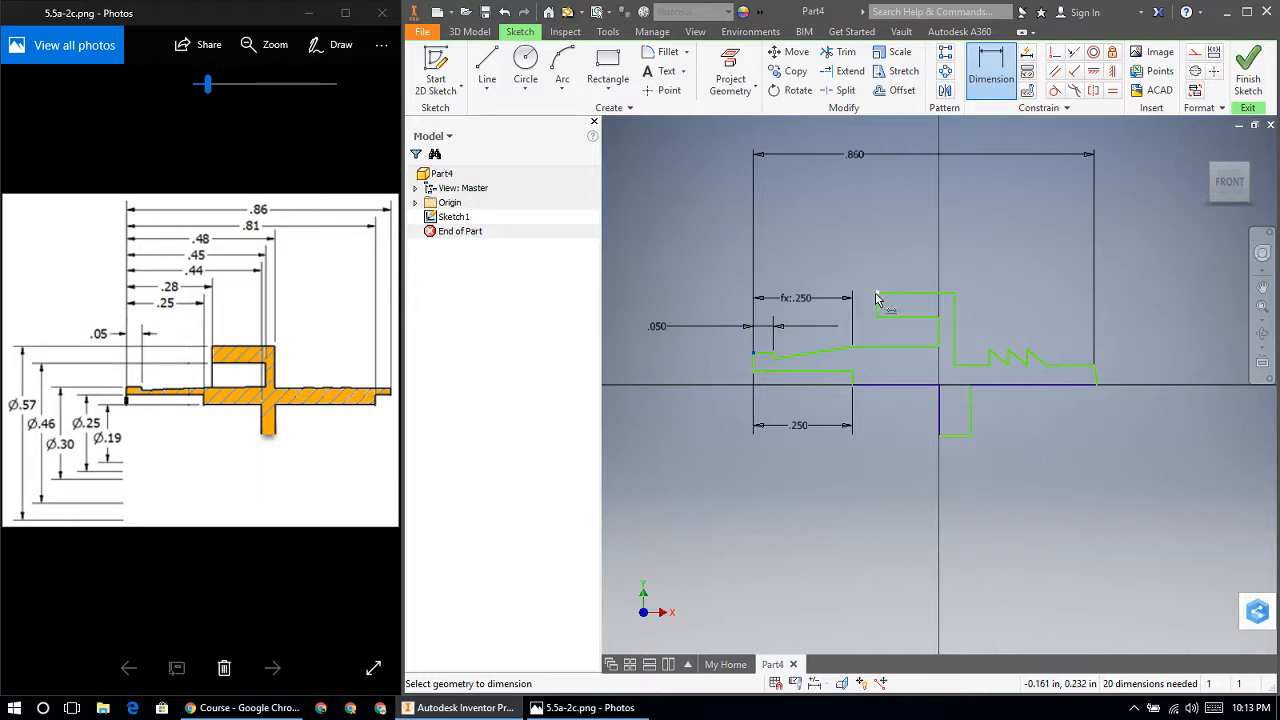
left_click(877, 293)
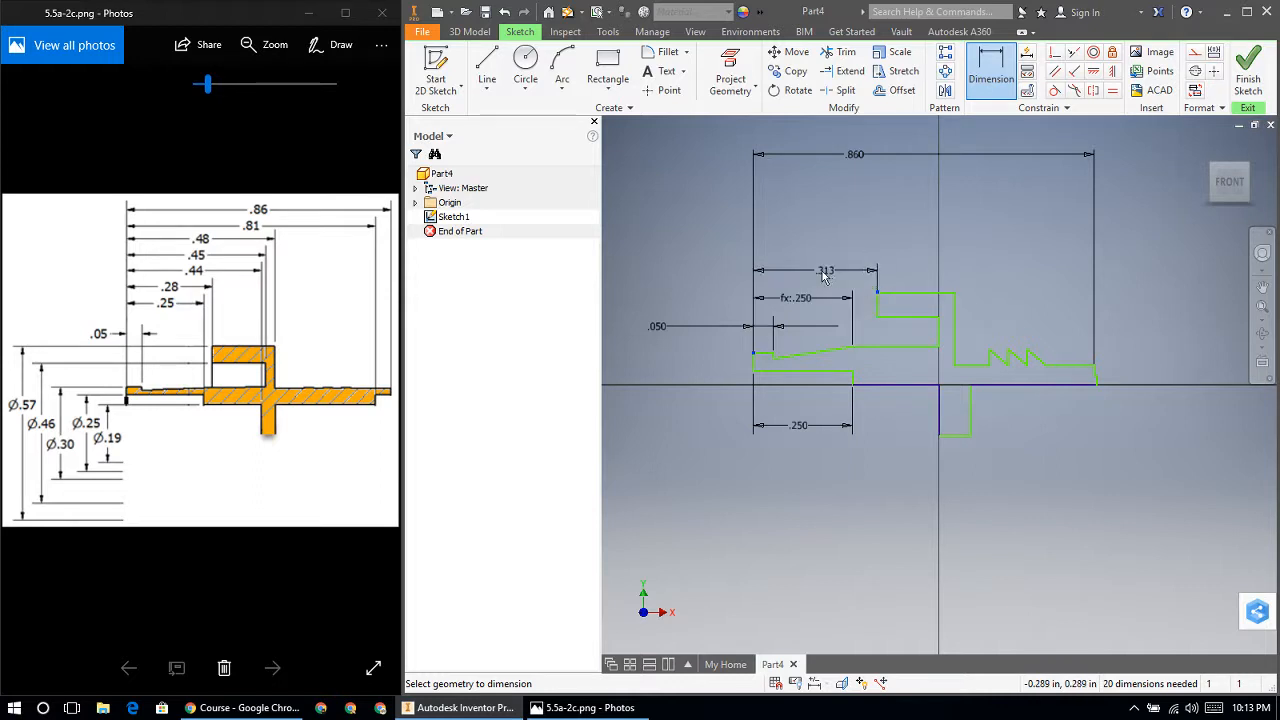
left_click(803, 276)
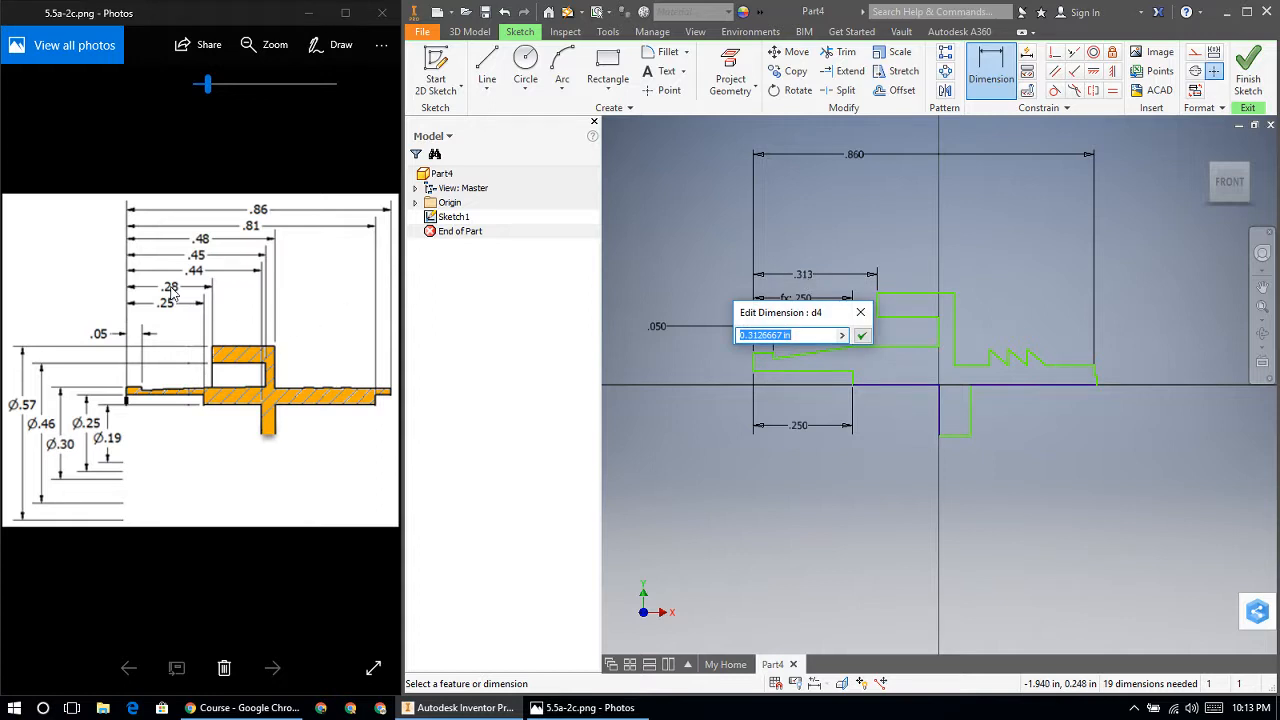
type(".28")
key("Return")
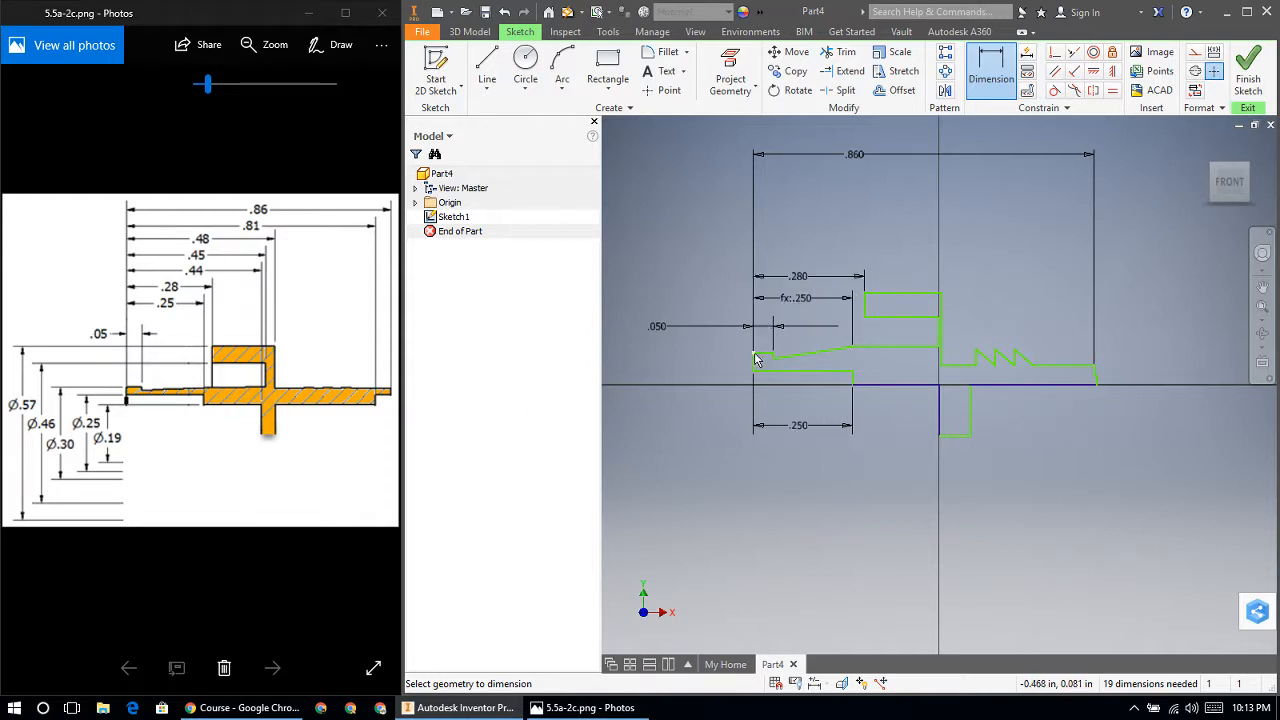
- Dimension the horizontal distance from the left end to the flange's upper right corner as .48 in
left_click(942, 291)
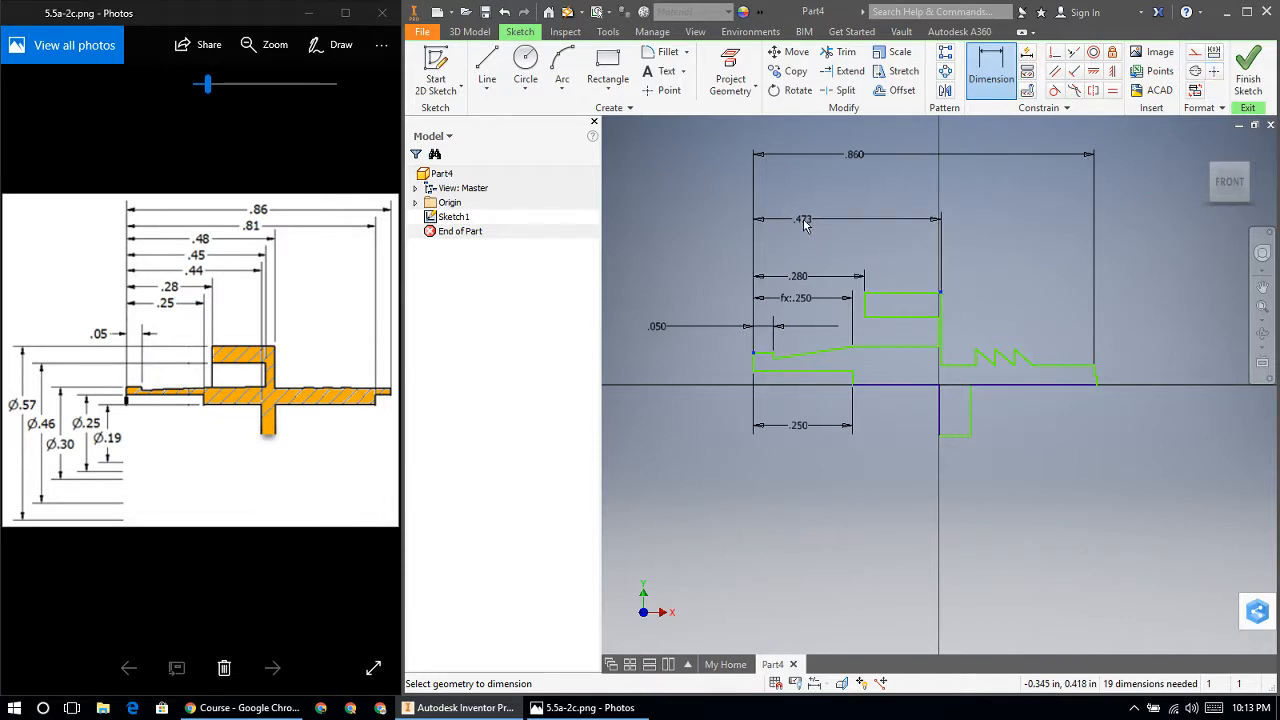
left_click(804, 222)
type(".")
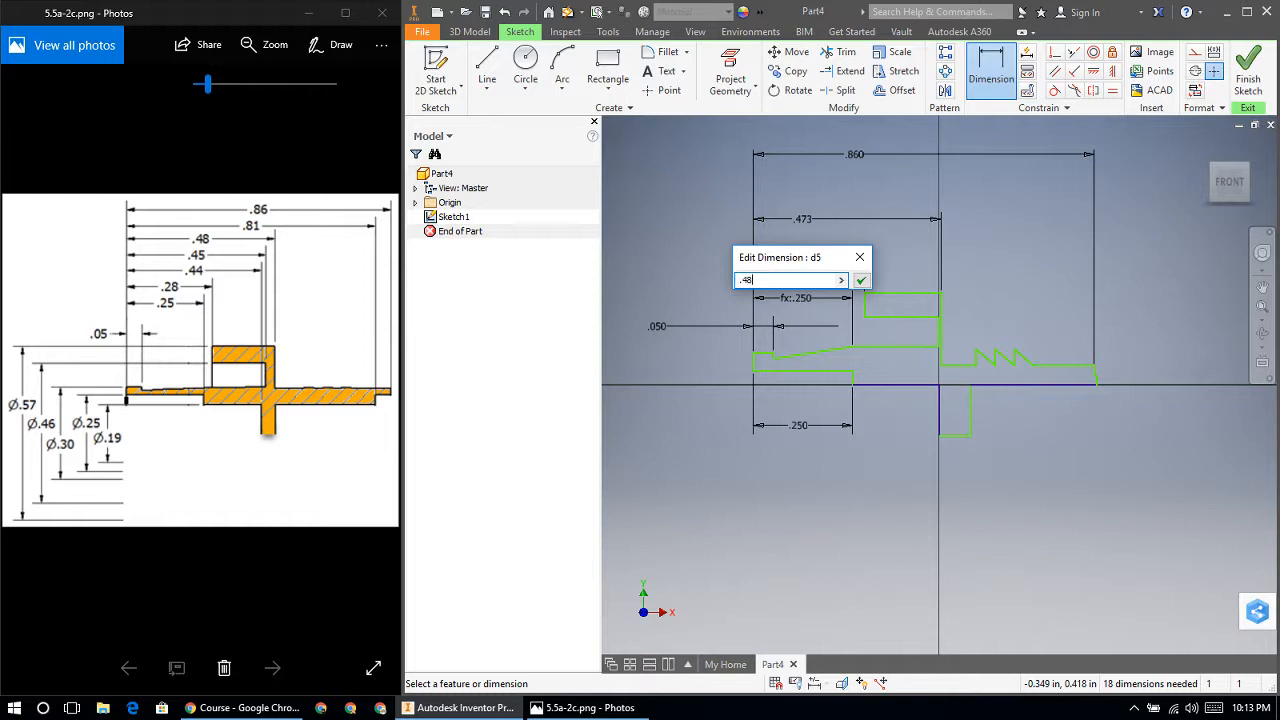
type("48")
key("Return")
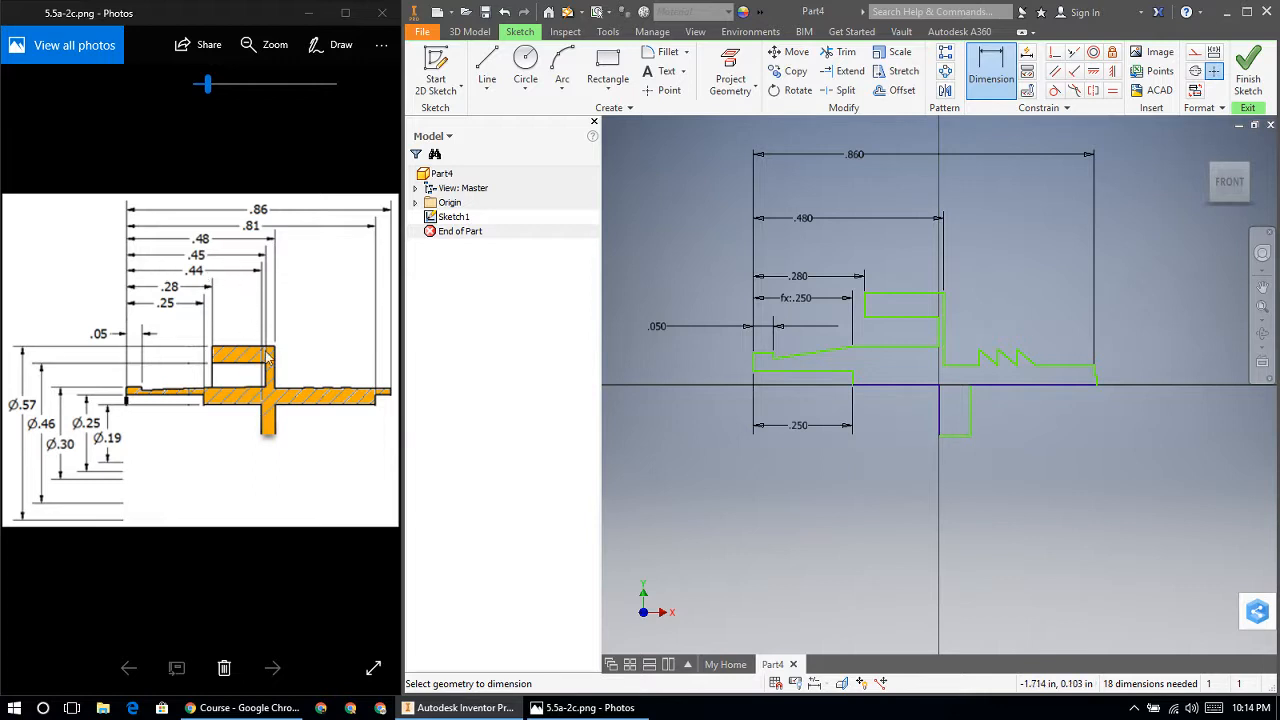
- Dimension the horizontal distance from the left end to the lower stub's left edge as .44 in, below the profile
left_click(754, 372)
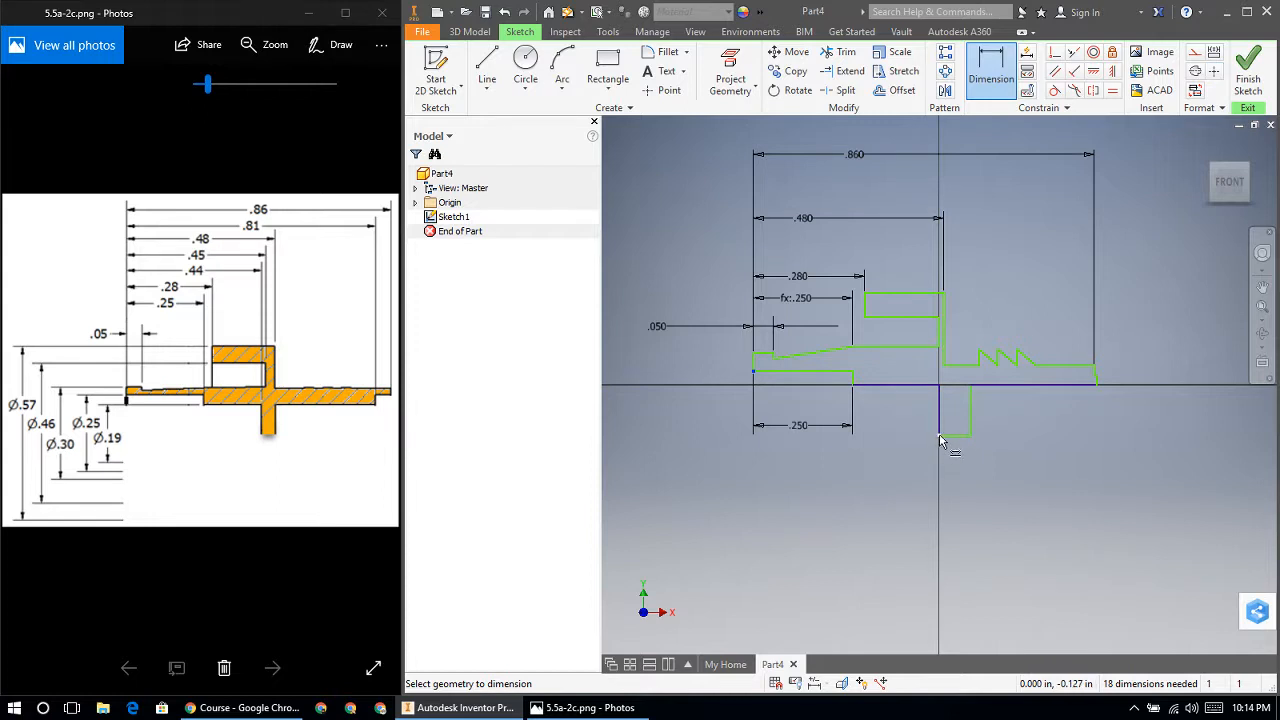
left_click(940, 438)
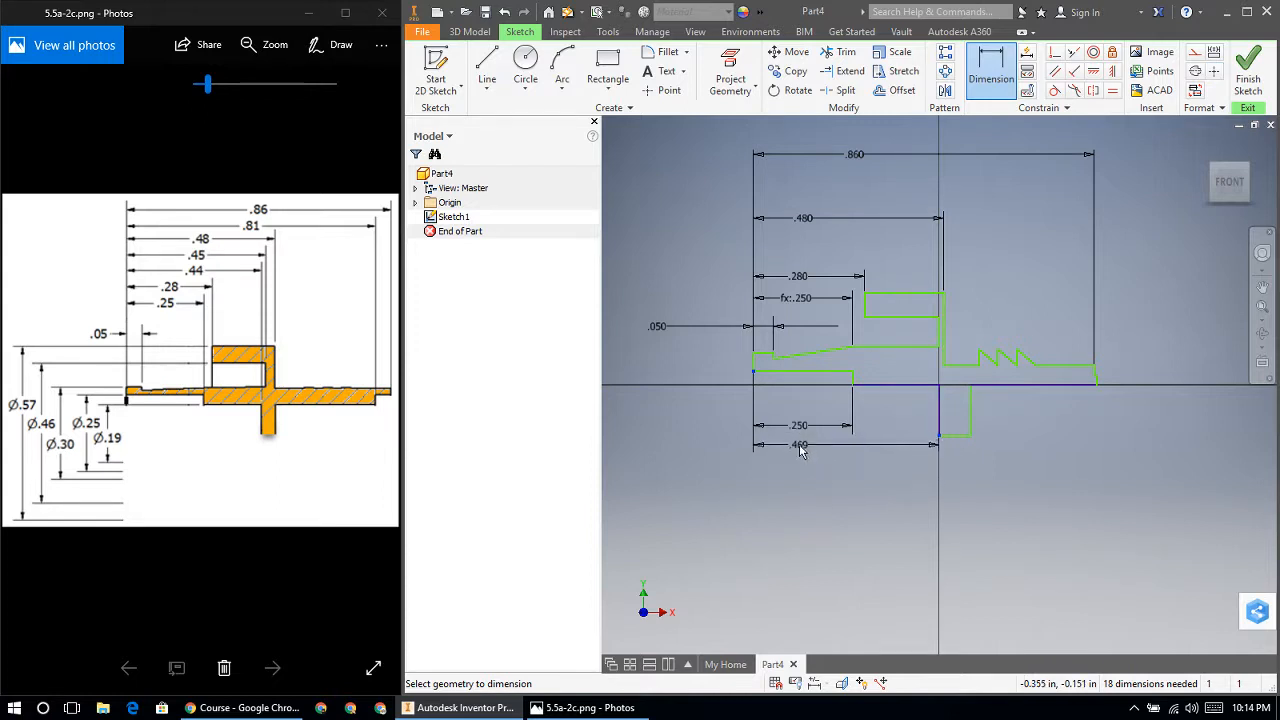
left_click(800, 450)
type(".44")
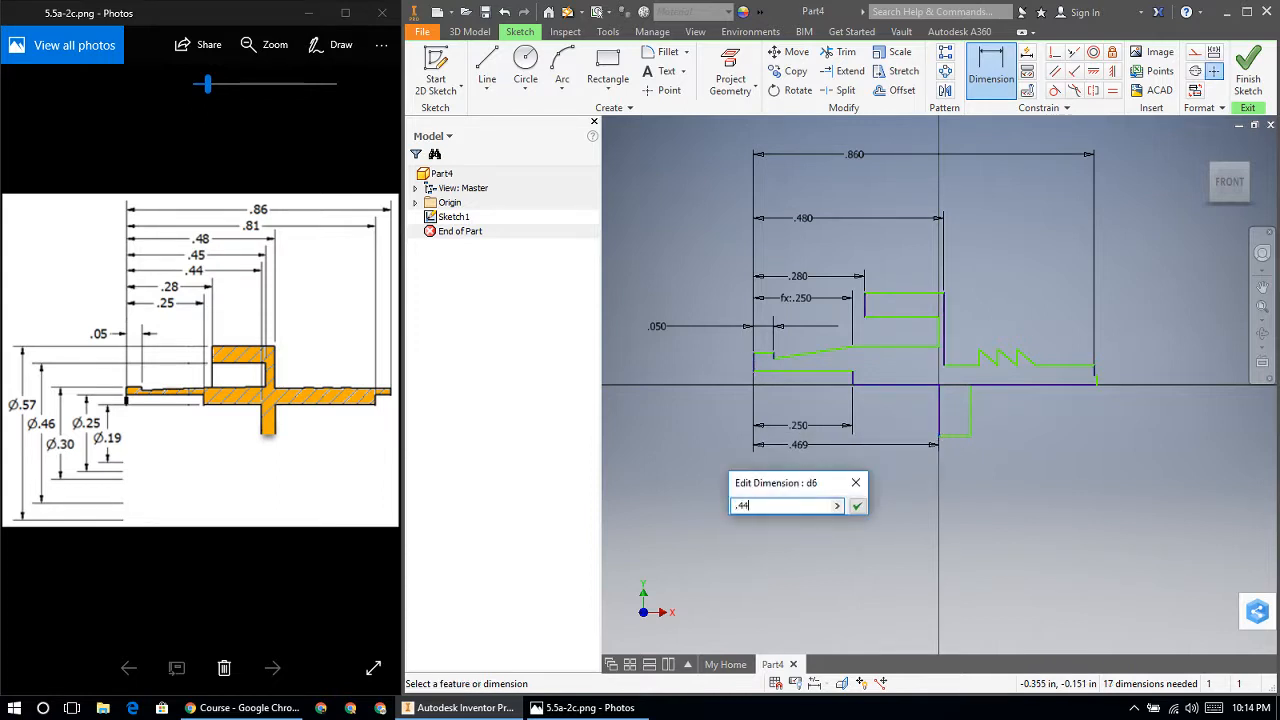
key("Return")
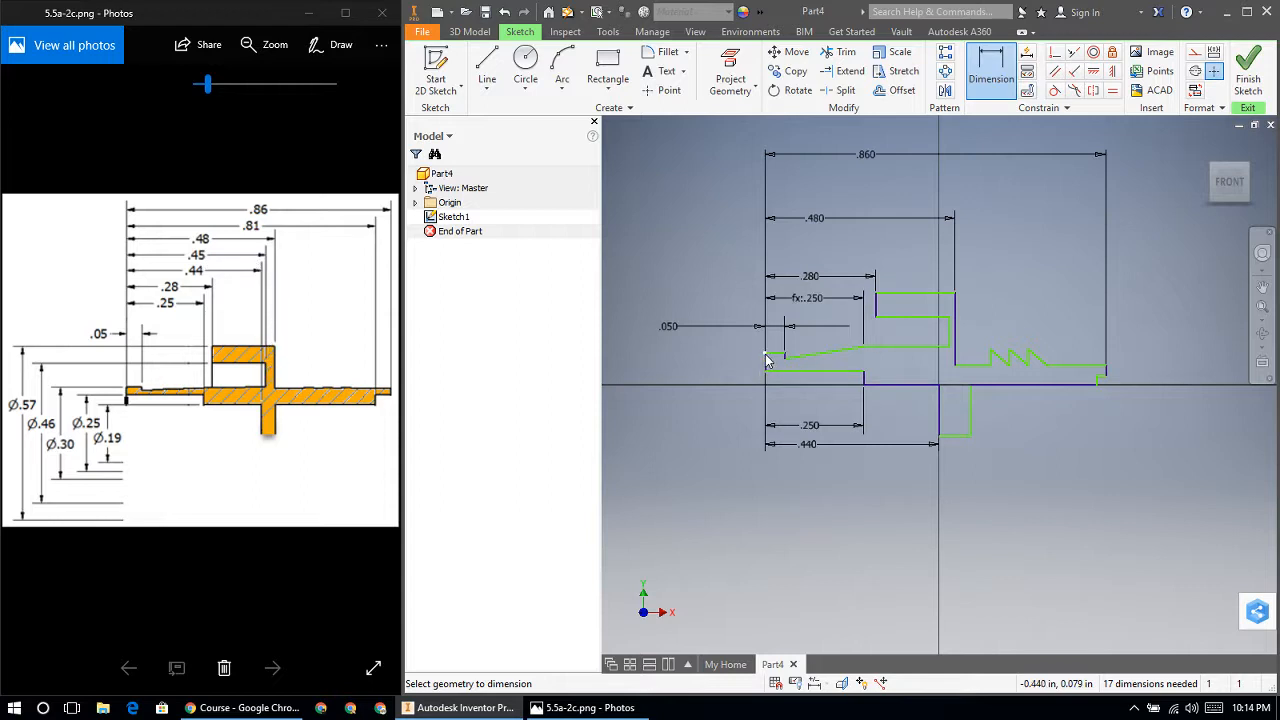
- Dimension the horizontal distance from the left end to the inner vertical edge of the flange's hook as .45 in
left_click(950, 322)
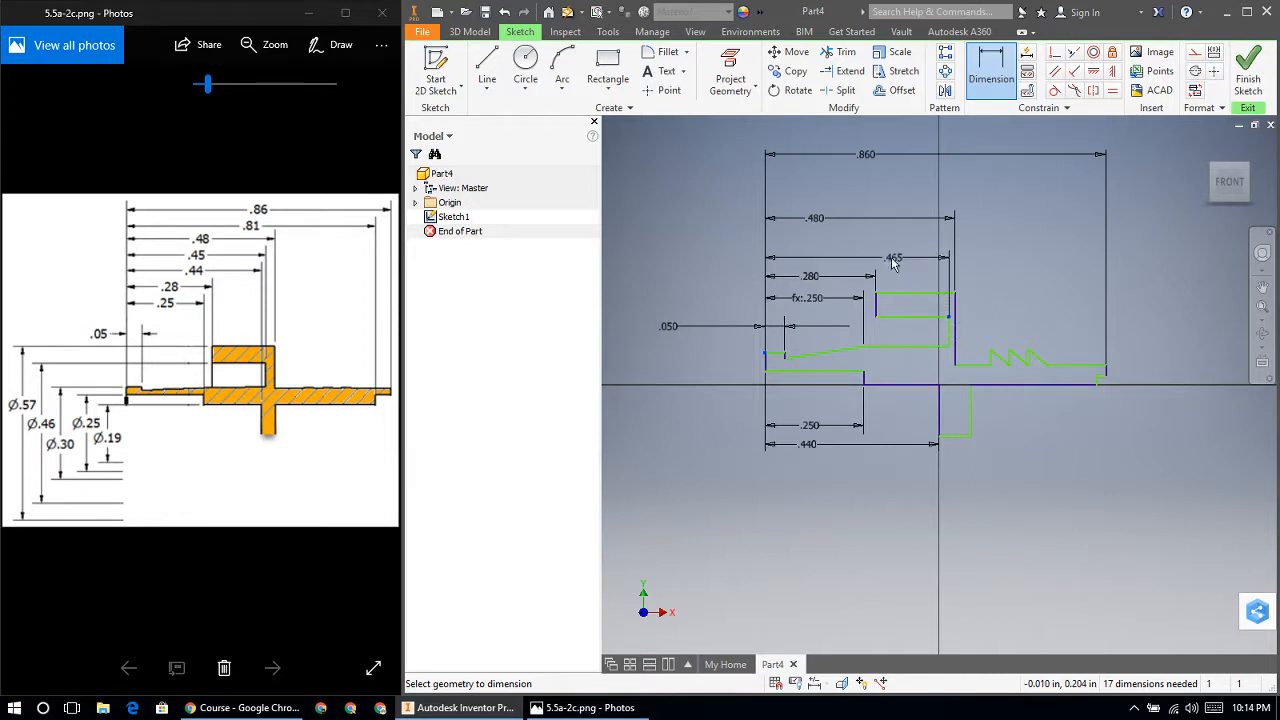
left_click(816, 258)
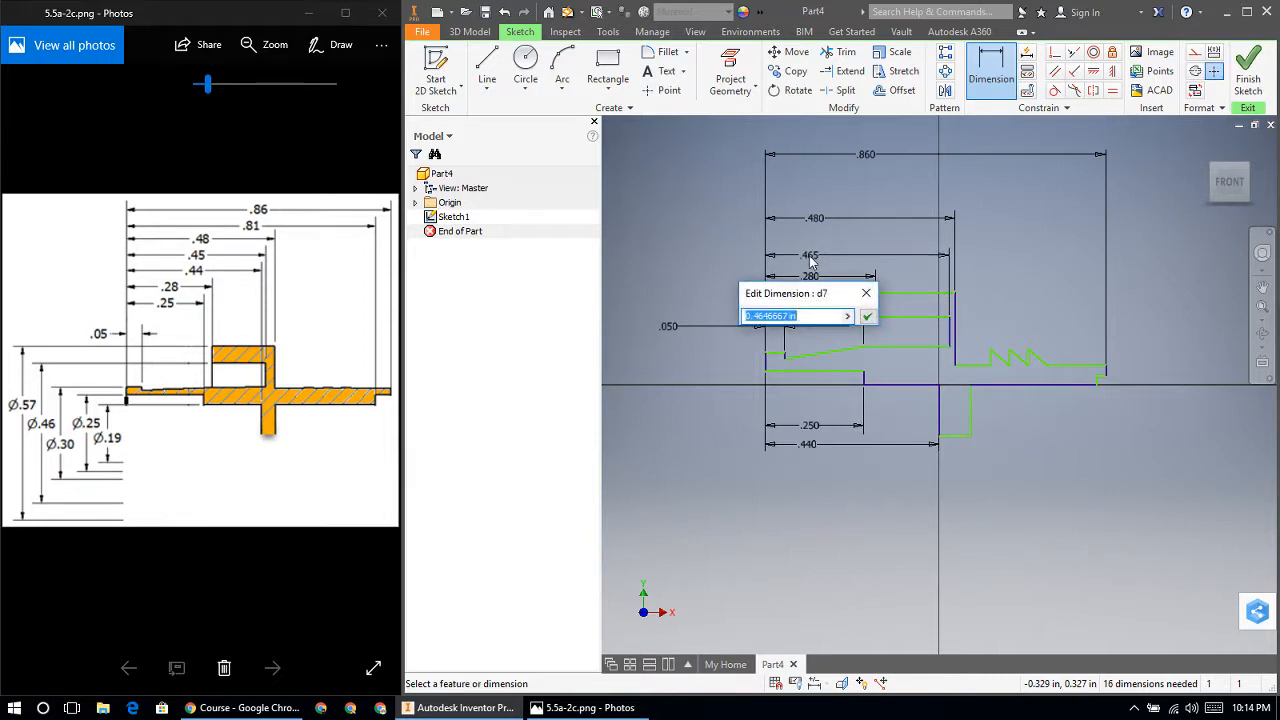
type(".45")
key("Return")
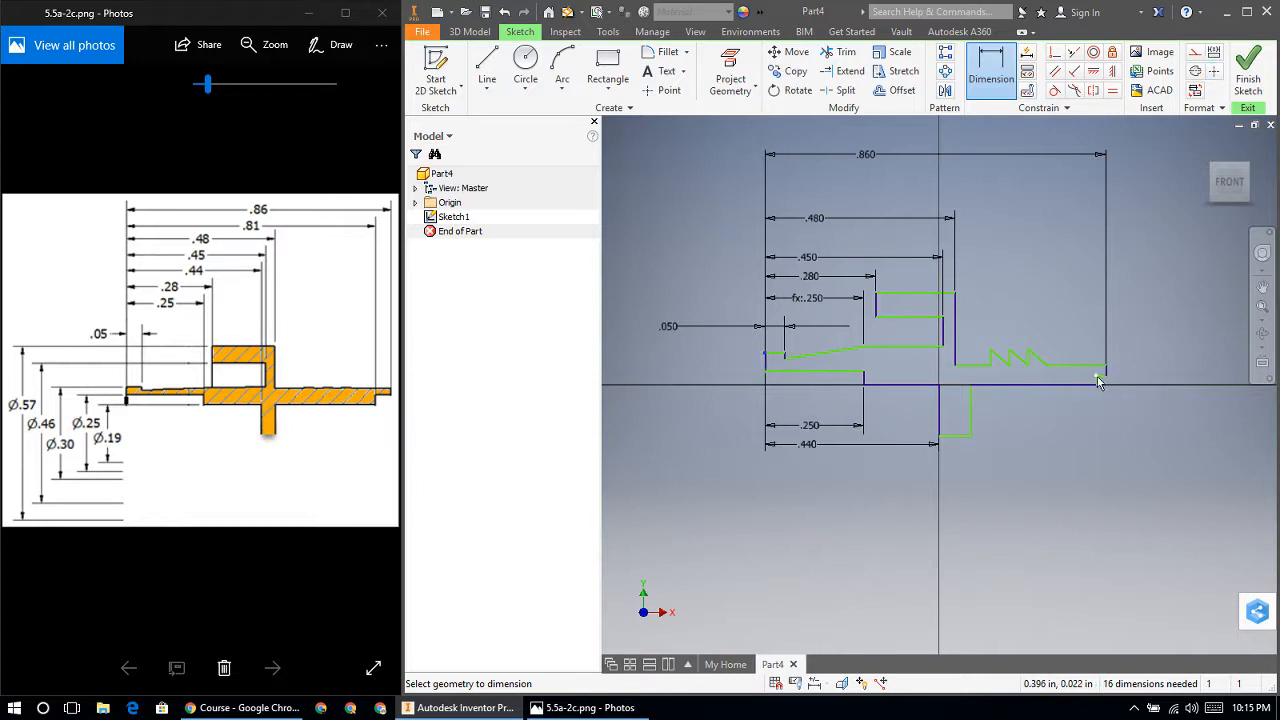
- Dimension the horizontal distance from the left end to the vertical step edge near the profile's right end as .81 in
left_click(1032, 383)
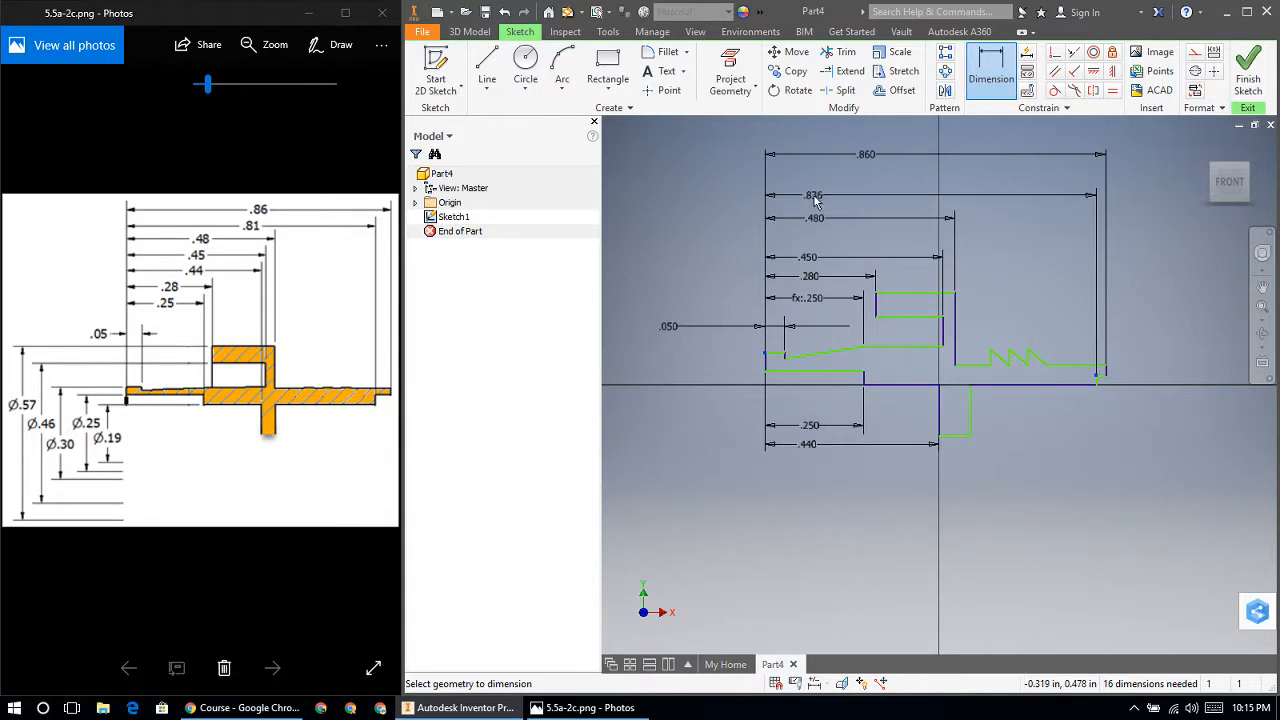
left_click(814, 200)
type(".81")
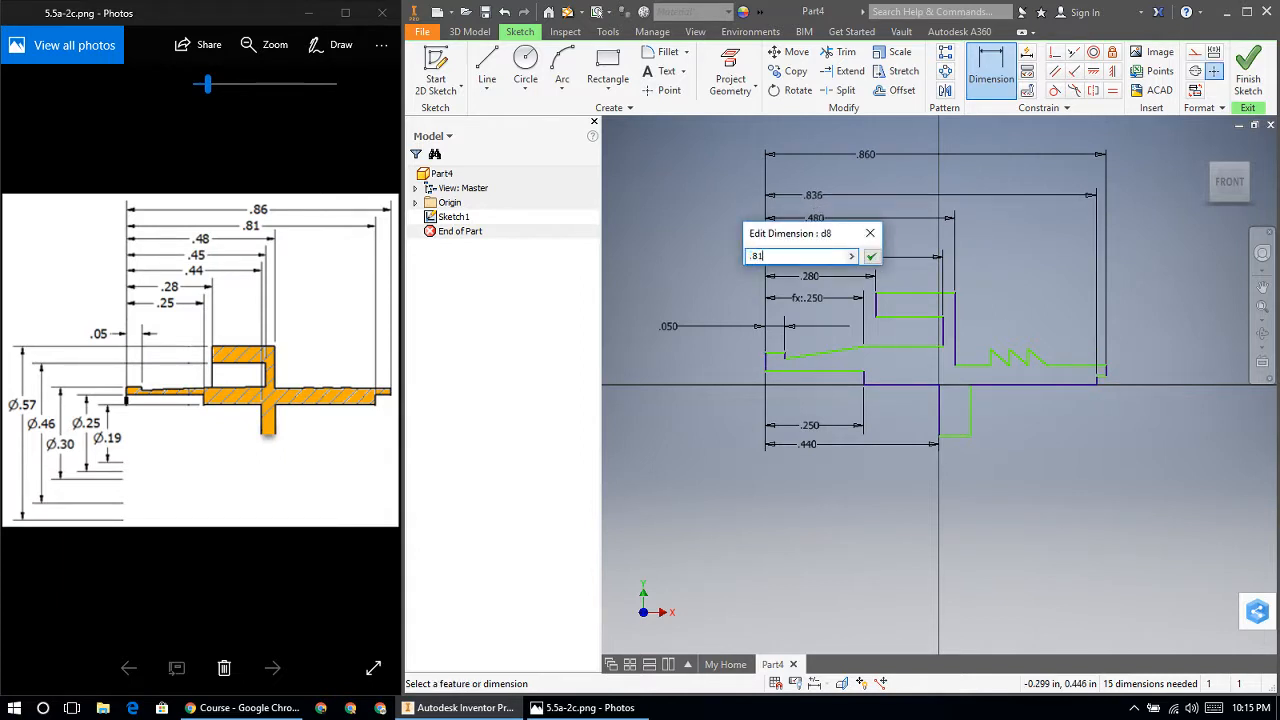
key("Return")
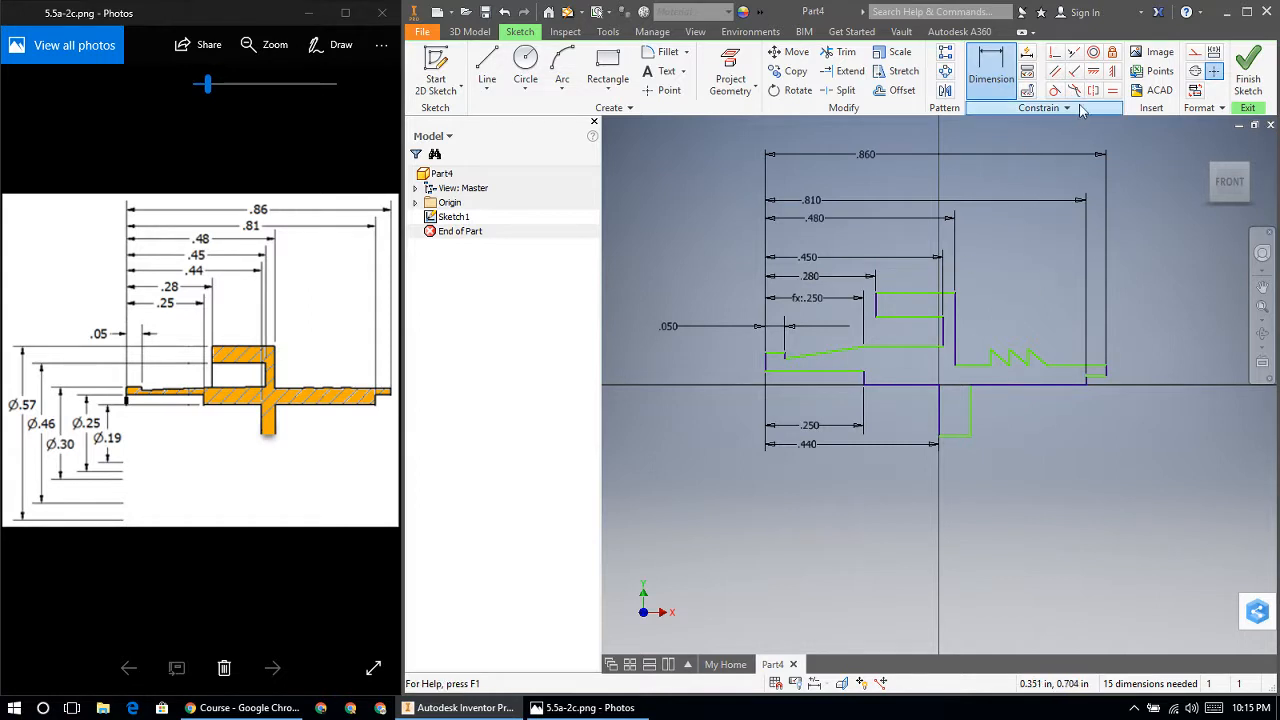
- Apply a vertical constraint aligning the upper corner of the lower stub's right edge with the lower end of the flange's right edge
left_click(1112, 71)
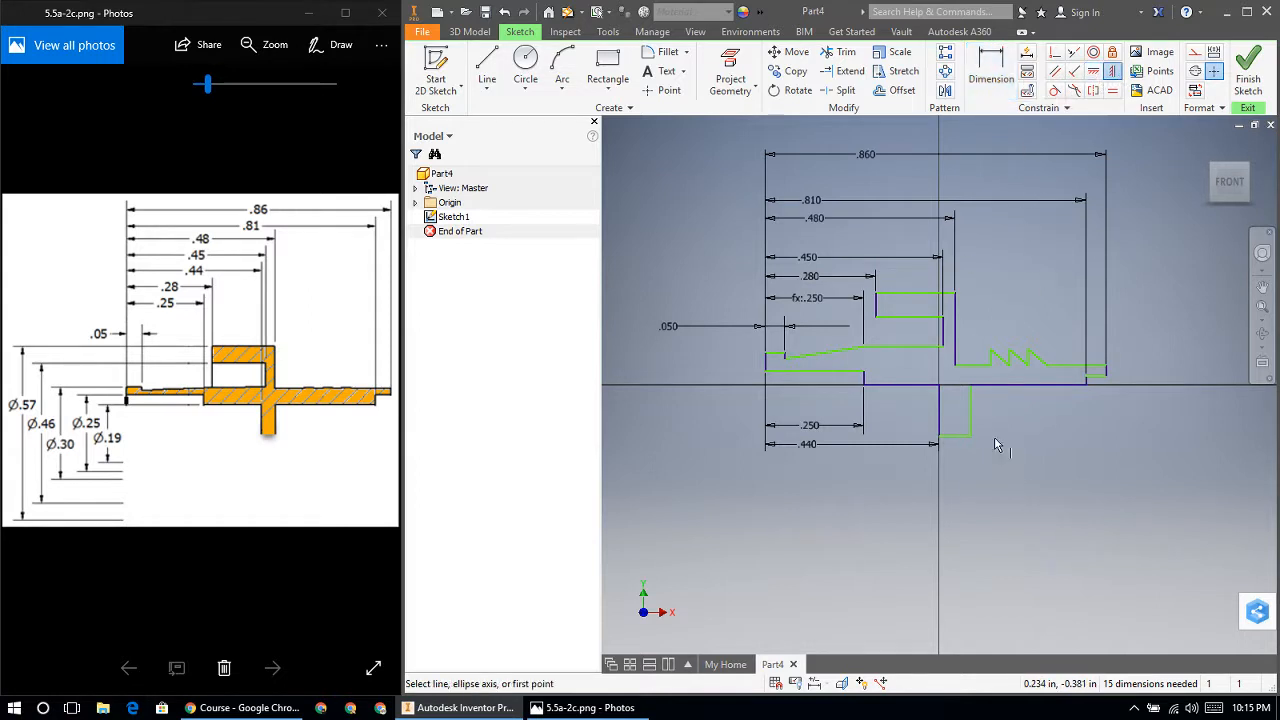
left_click(971, 400)
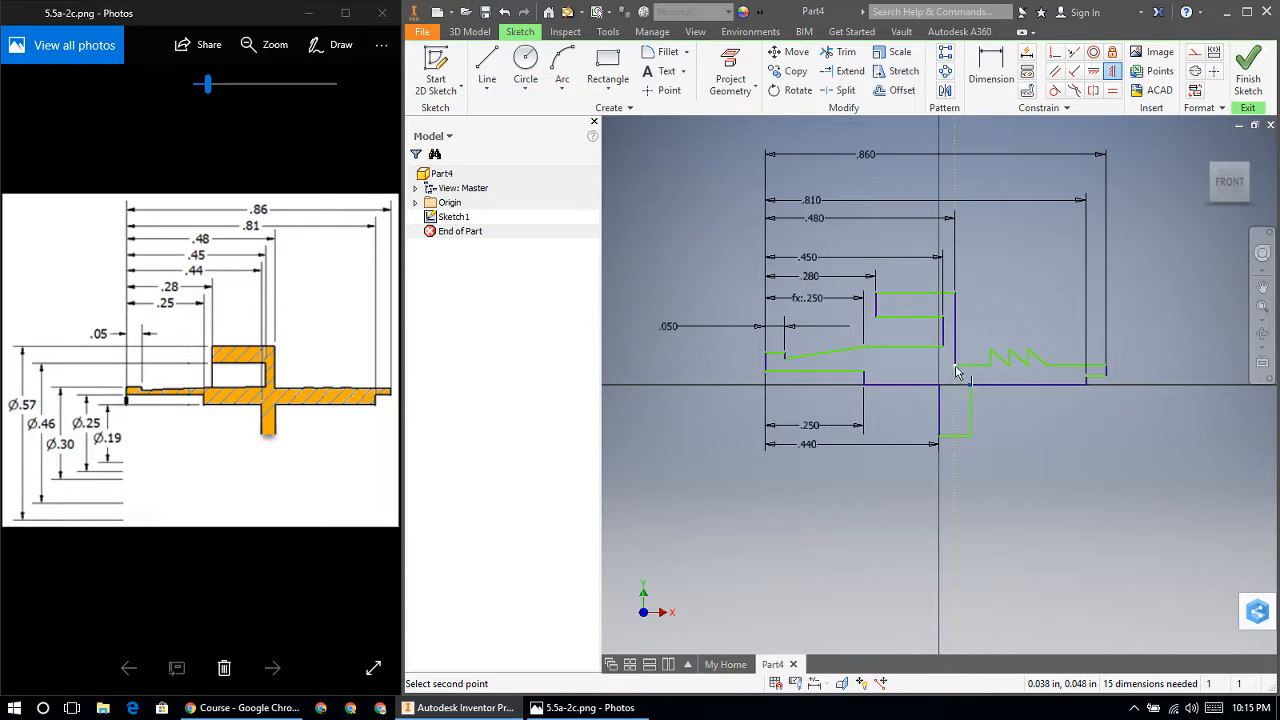
left_click(956, 372)
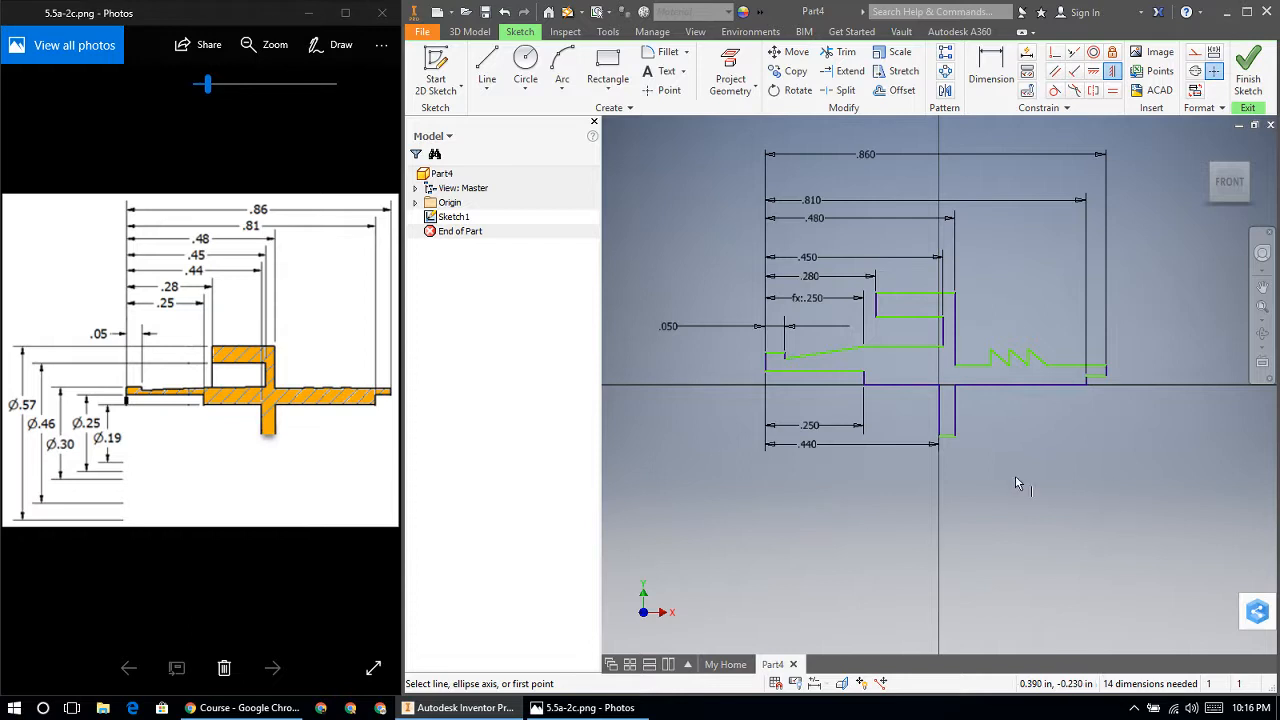
key("Escape")
- Move the .250 and .440 dimensions below the profile closer to its lower edge
left_click(810, 428)
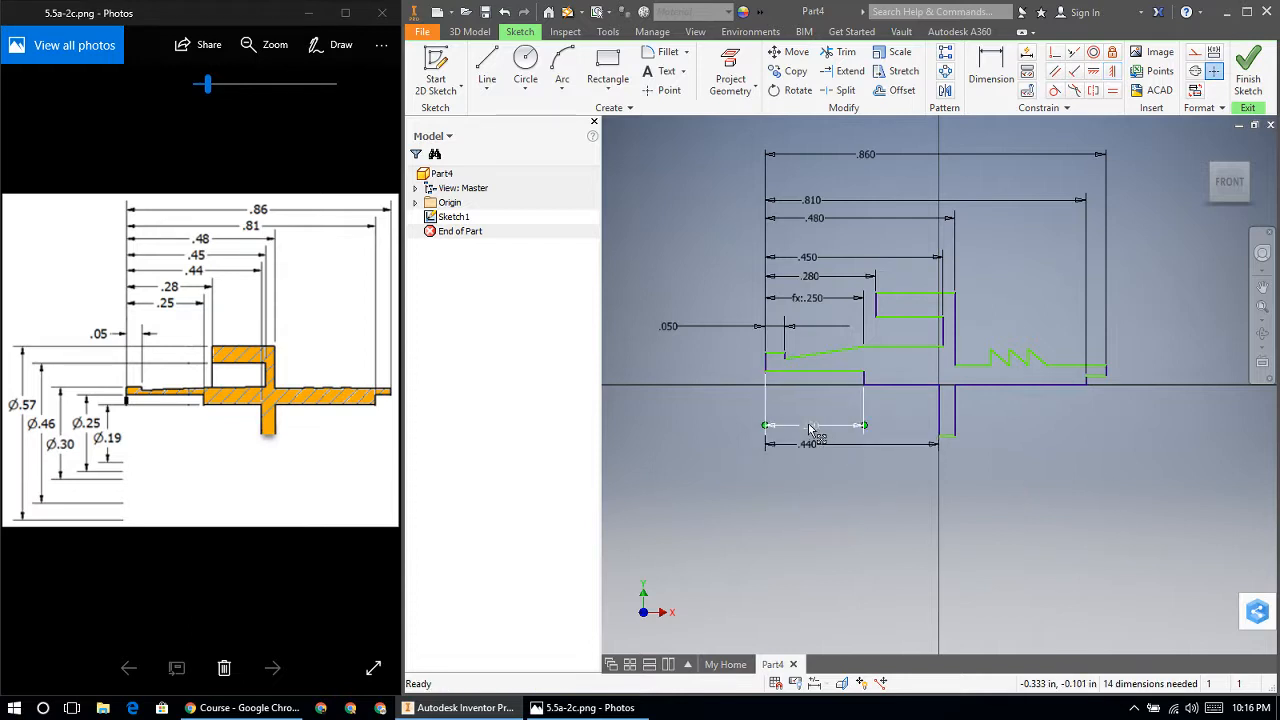
mouse_move(810, 428)
left_mouse_down()
mouse_move(808, 400)
mouse_move(808, 421)
left_mouse_up()
left_click(812, 444)
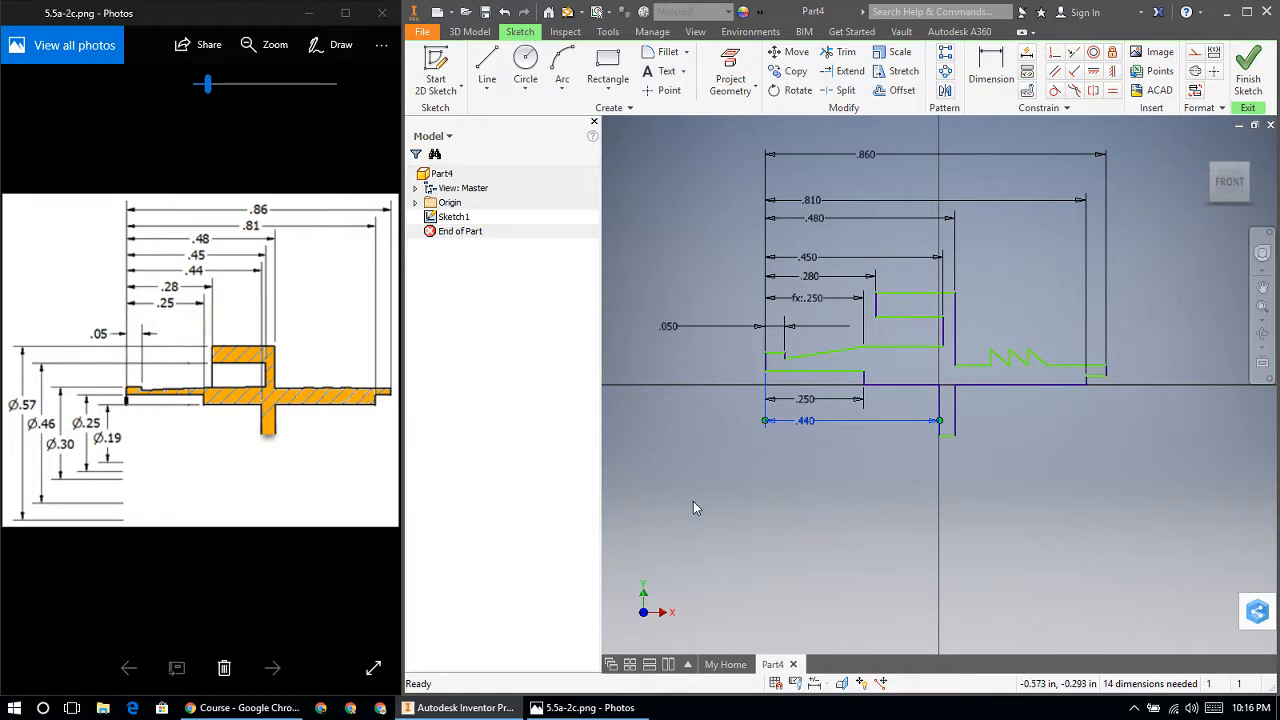
- Draw a horizontal line about 1.13 in long below the profile and convert it to a construction line
left_click(494, 67)
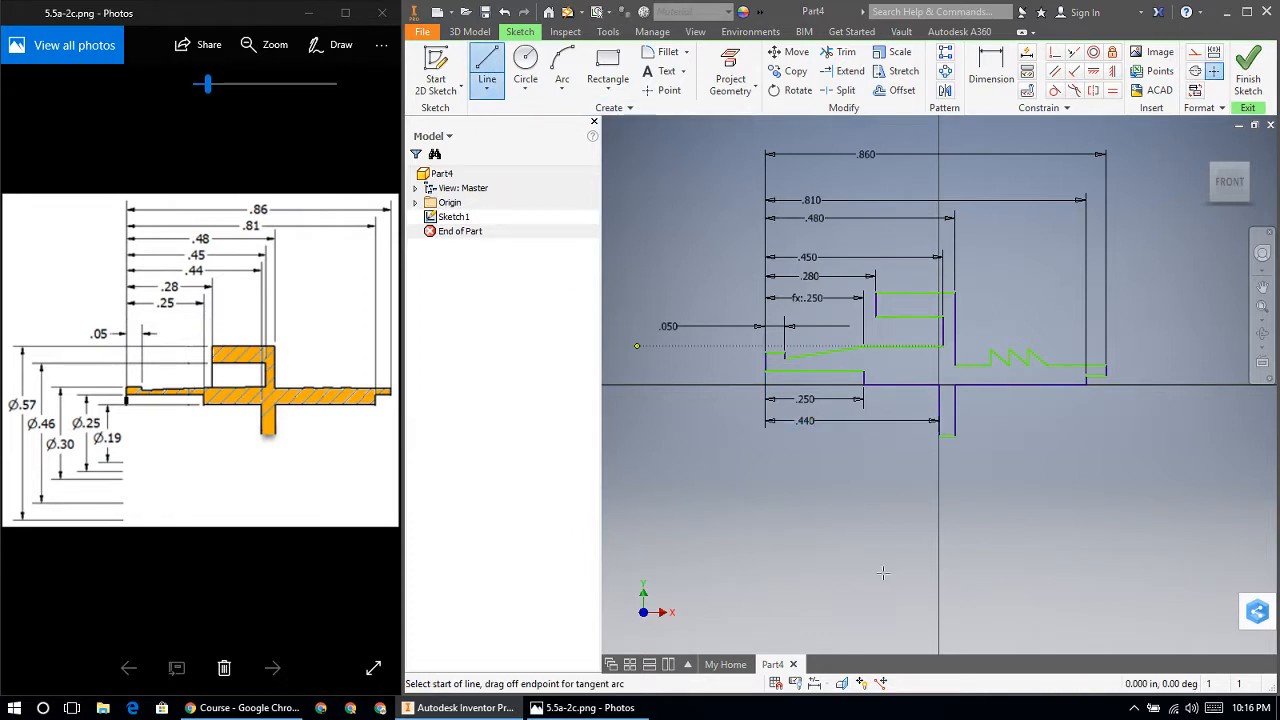
left_click(728, 474)
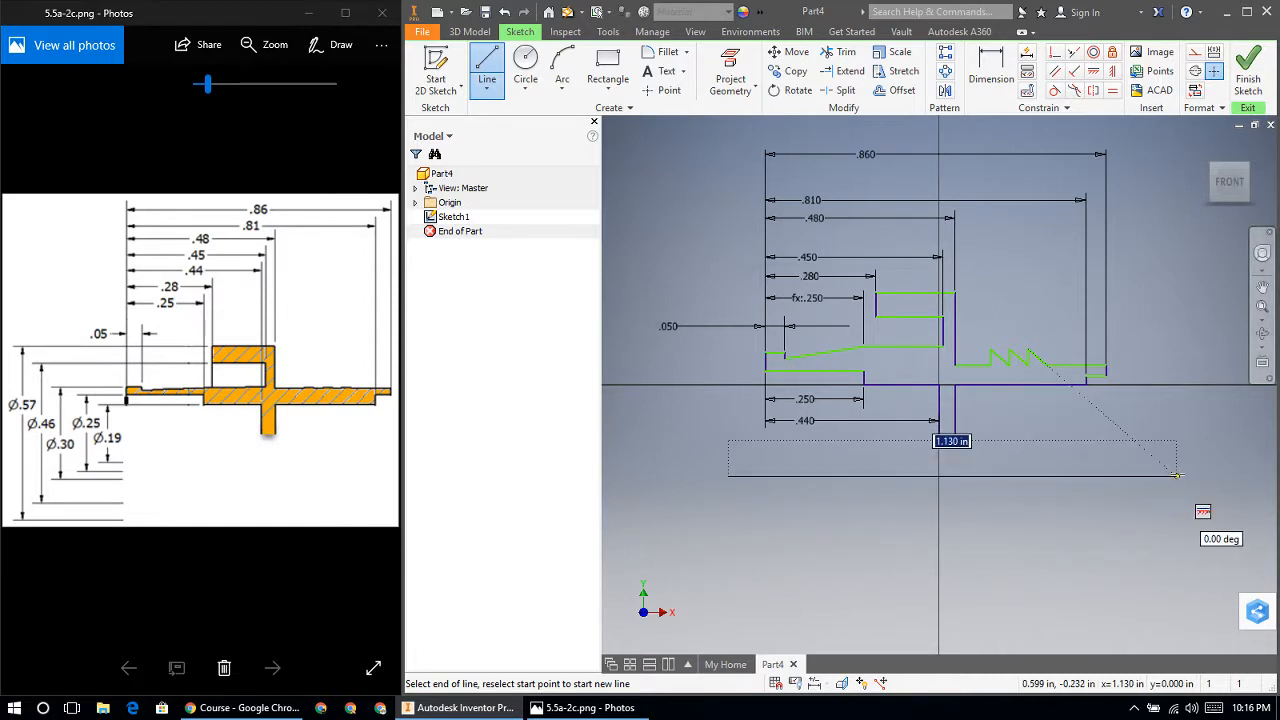
left_click(1177, 476)
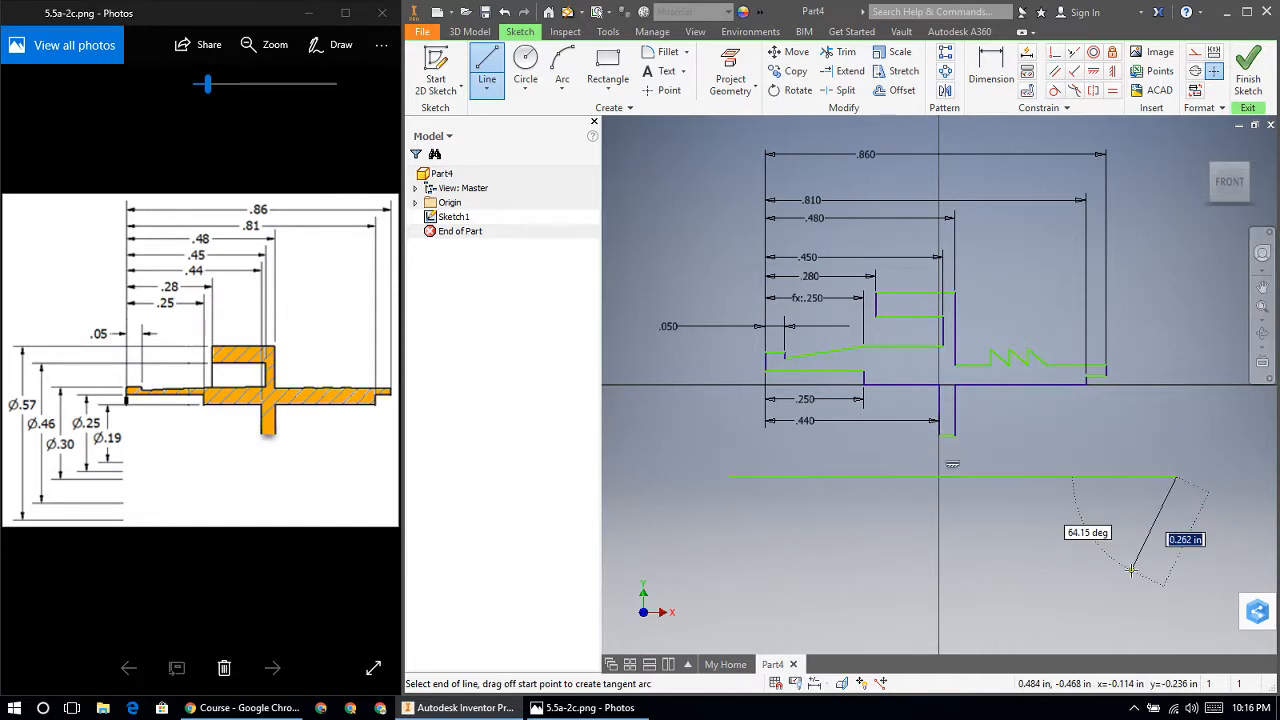
key("Escape")
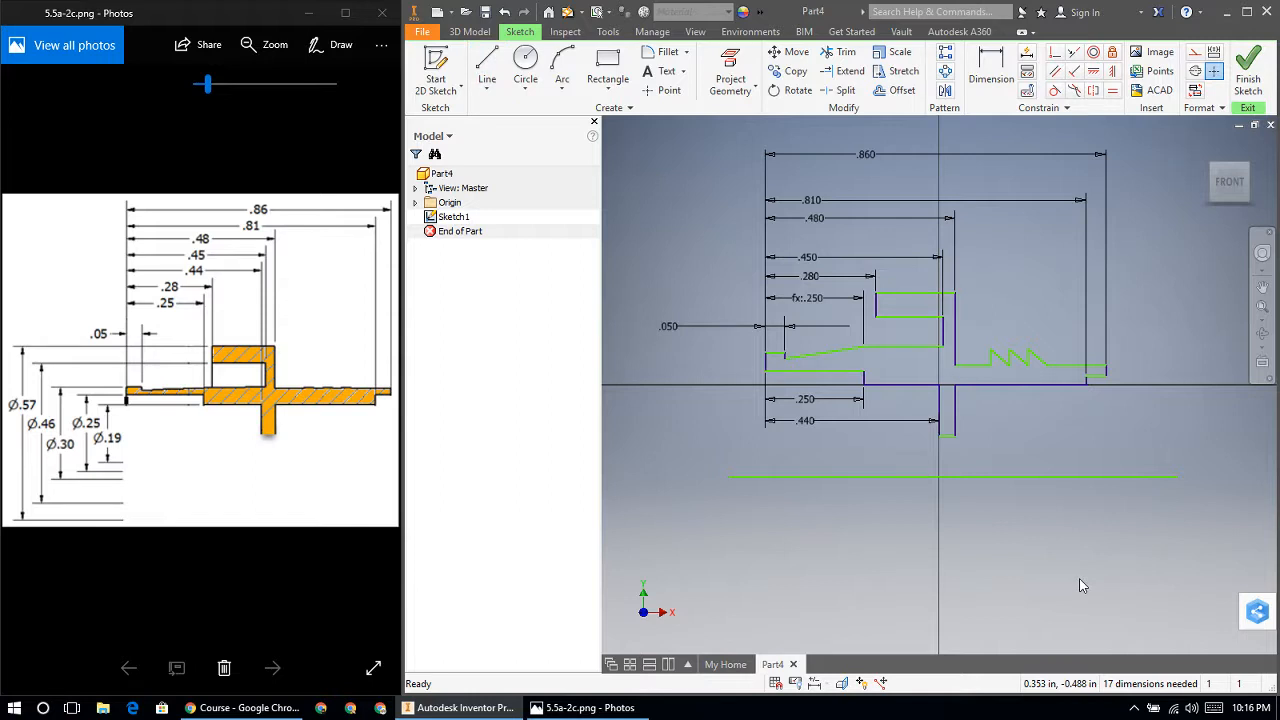
left_click(1024, 479)
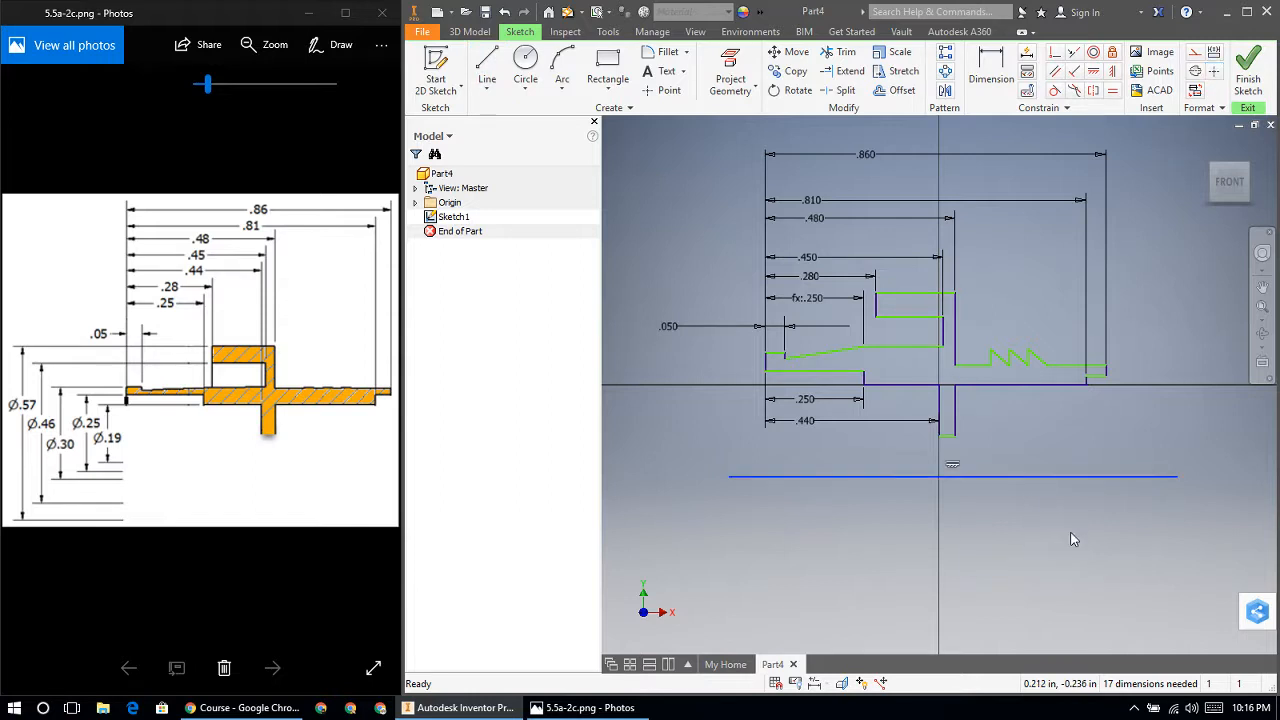
left_click(1196, 56)
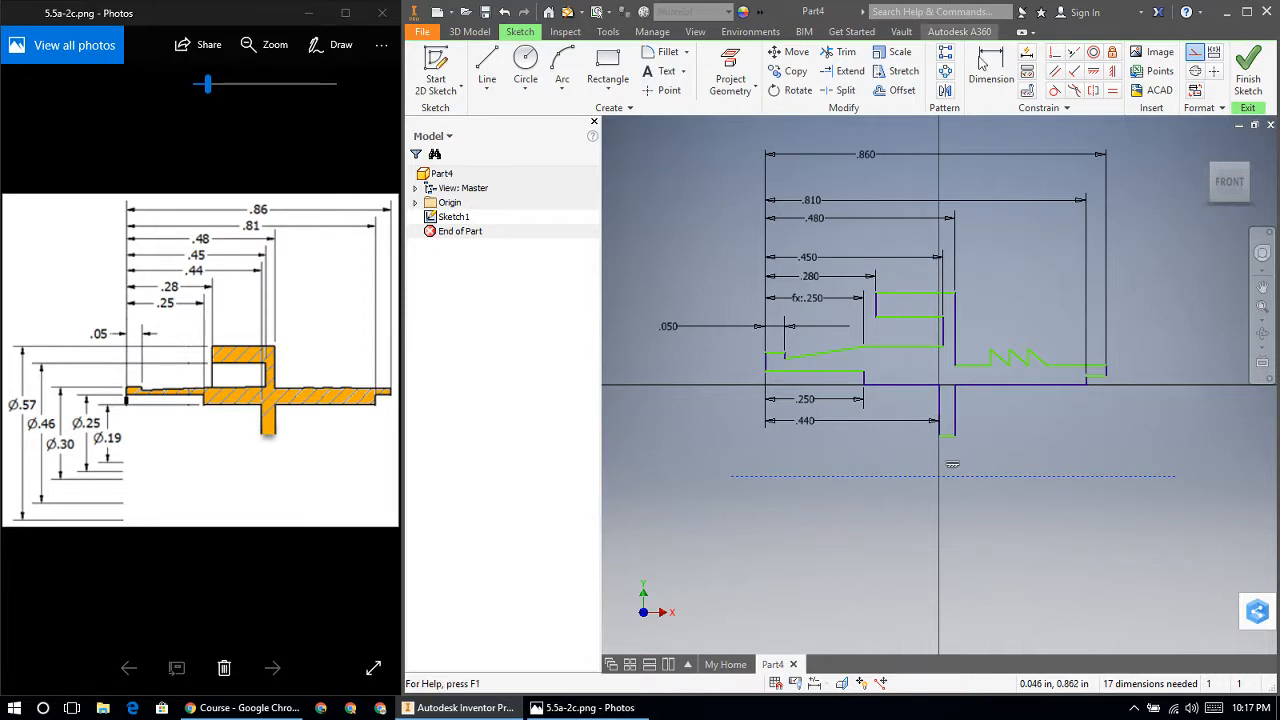
left_click(1095, 75)
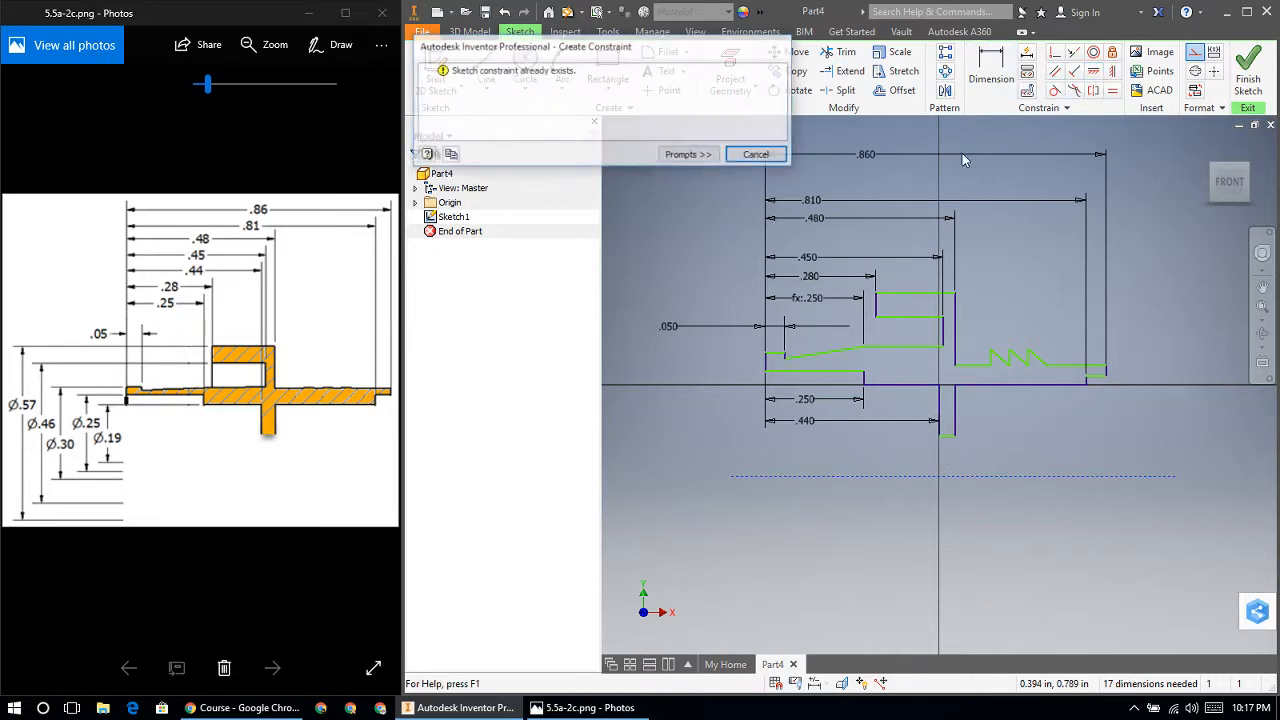
left_click(705, 157)
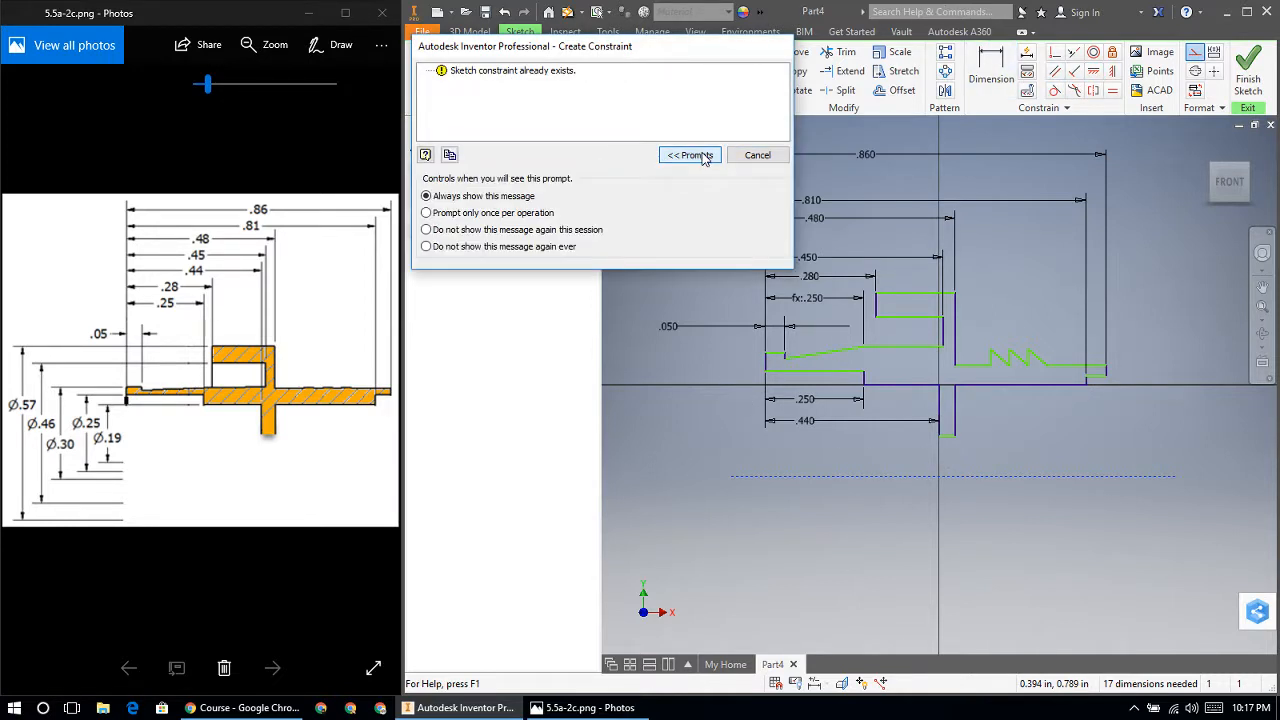
left_click(702, 157)
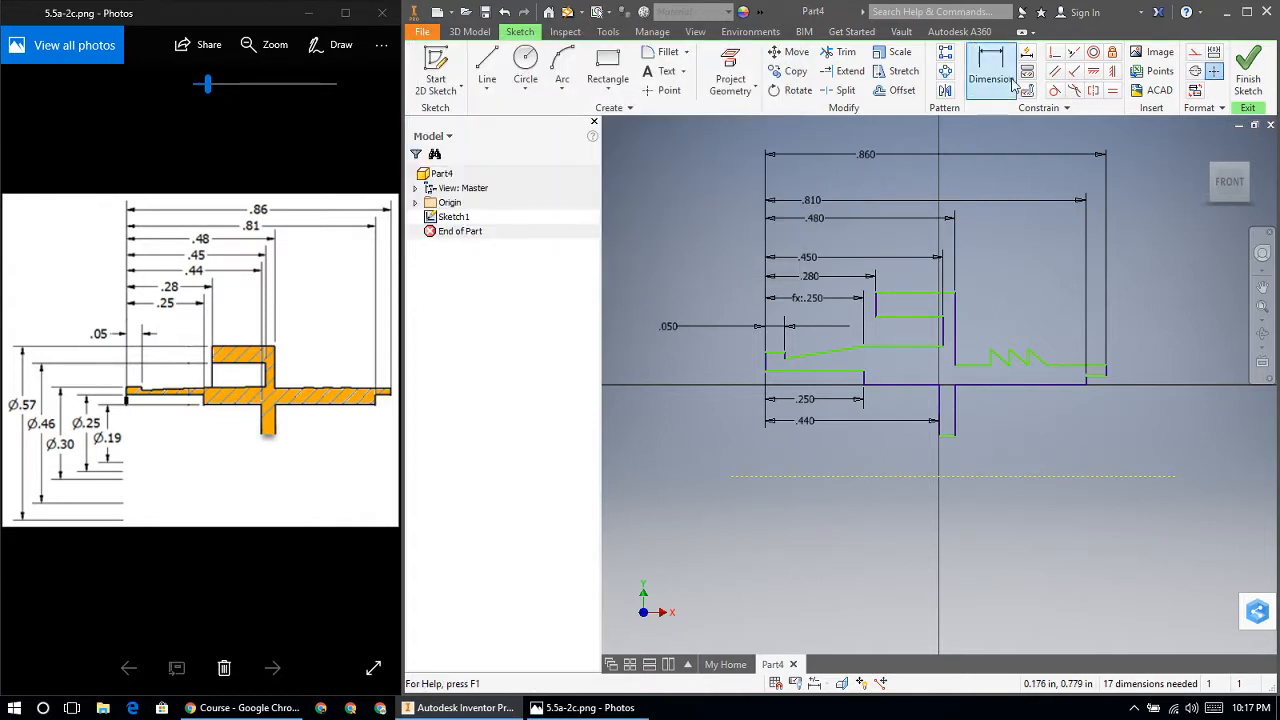
- Apply a horizontal constraint aligning the construction line's left endpoint with the lower stub's bottom left corner
left_click(1093, 71)
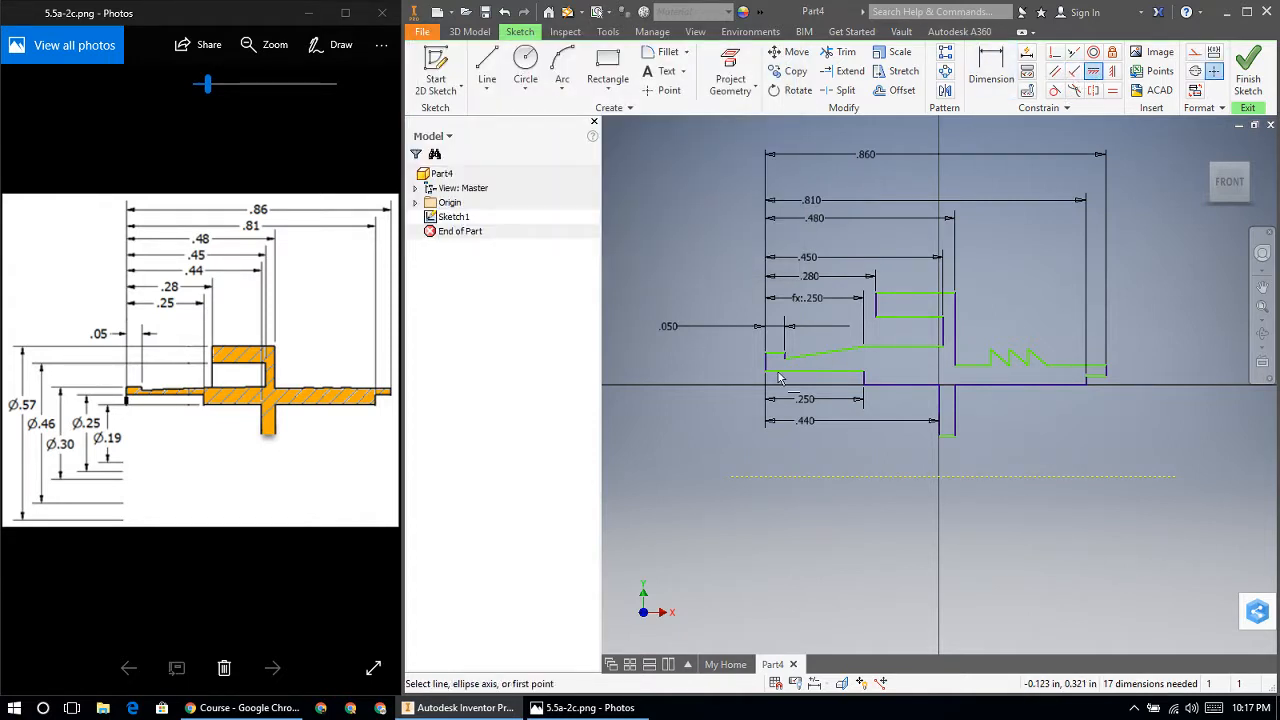
left_click(727, 480)
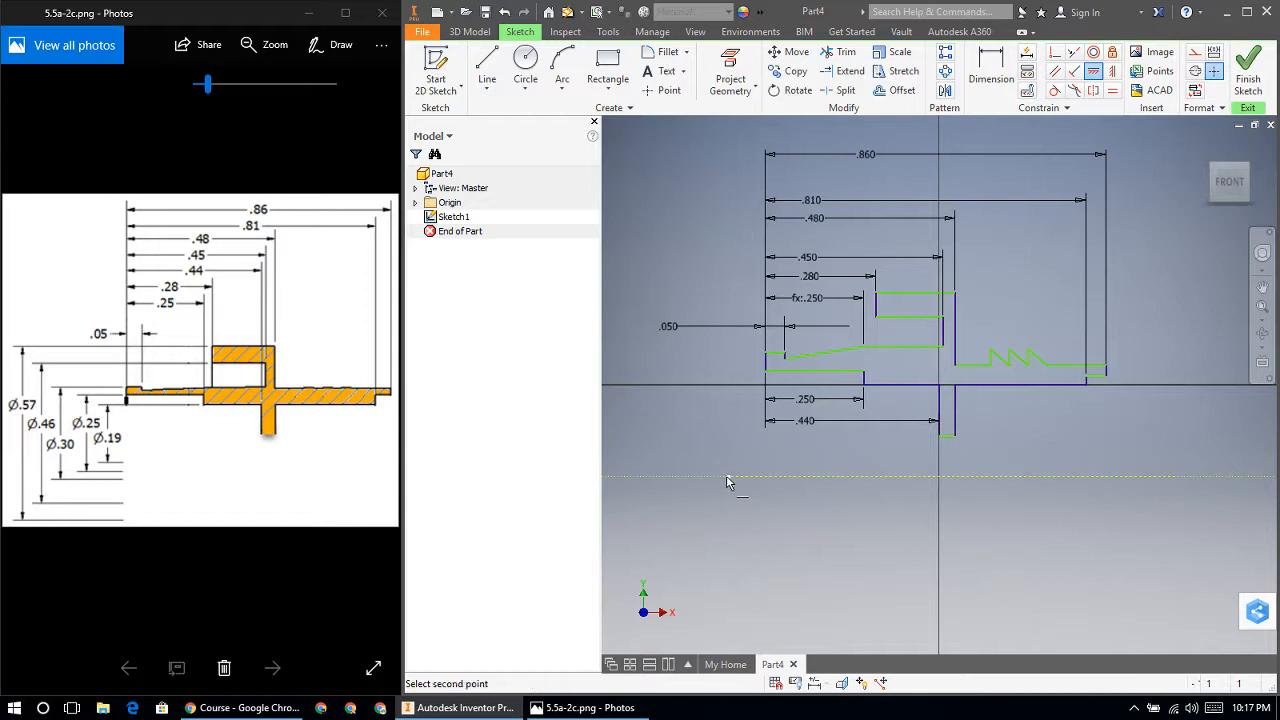
left_click(940, 437)
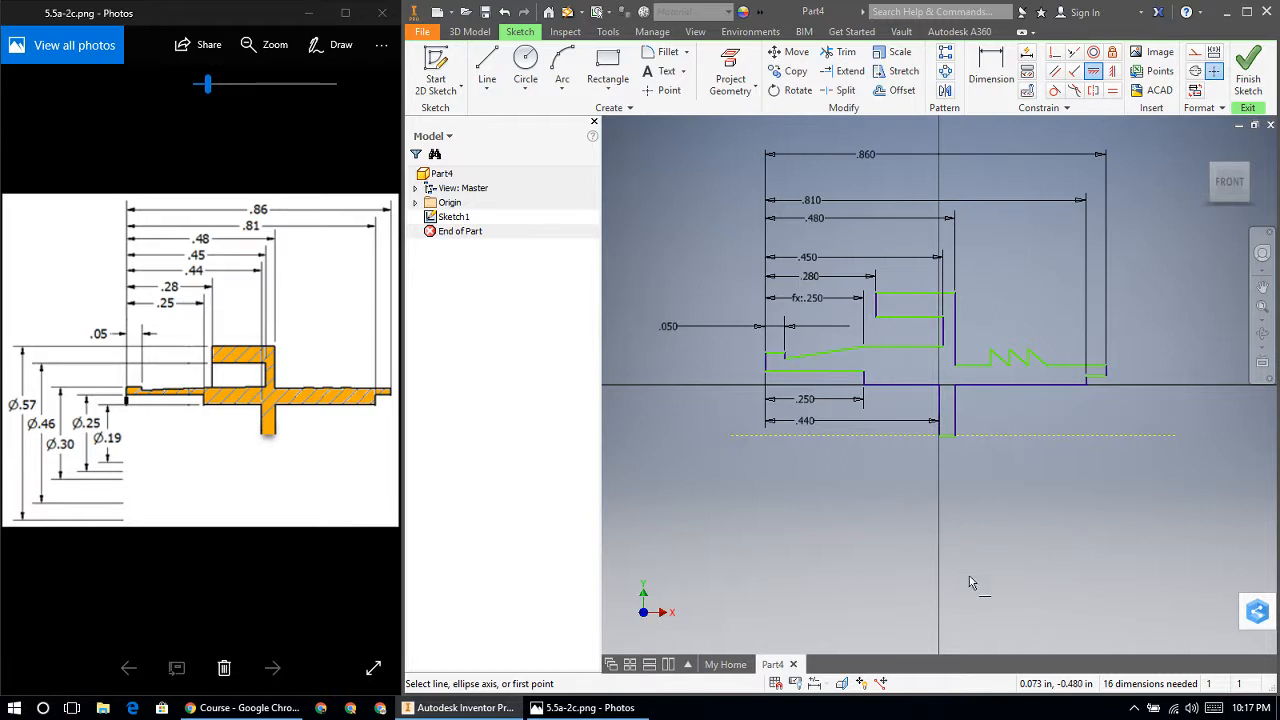
key("Escape")
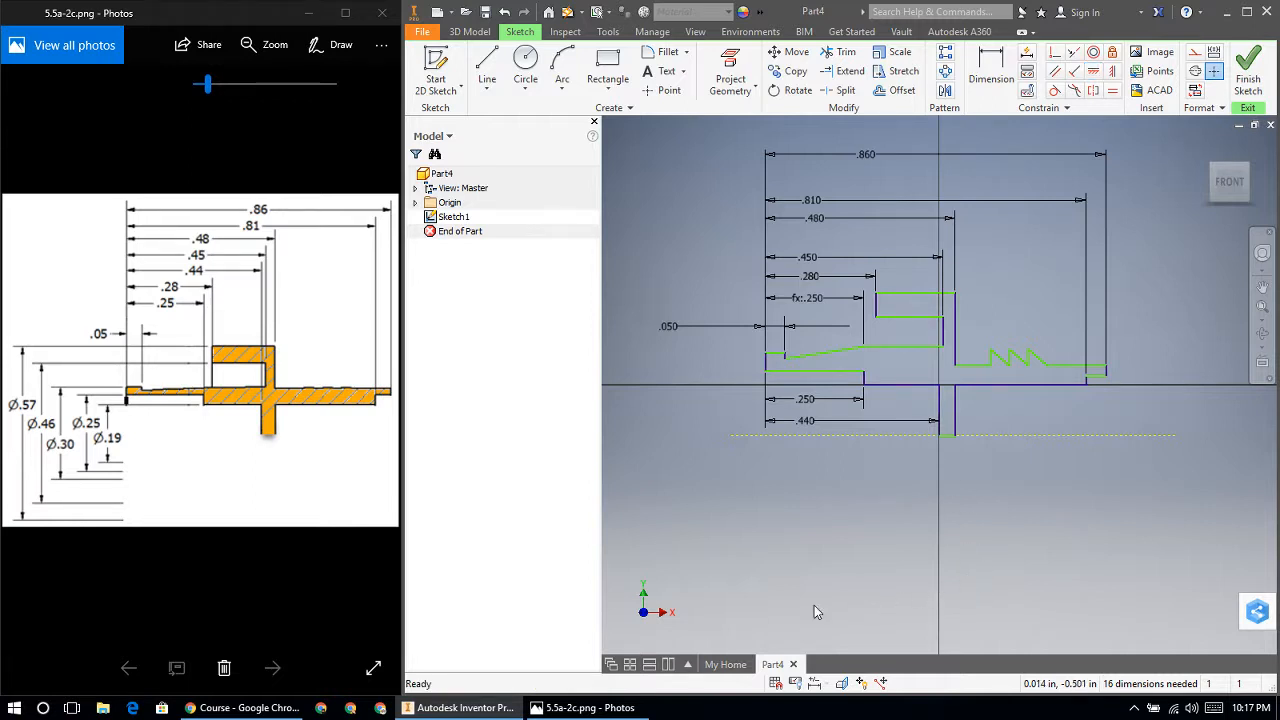
- Dimension the vertical distance from the construction line to the profile's main lower edge as .19/2 in, and move the .440 dimension slightly up
left_click(855, 432)
key("d")
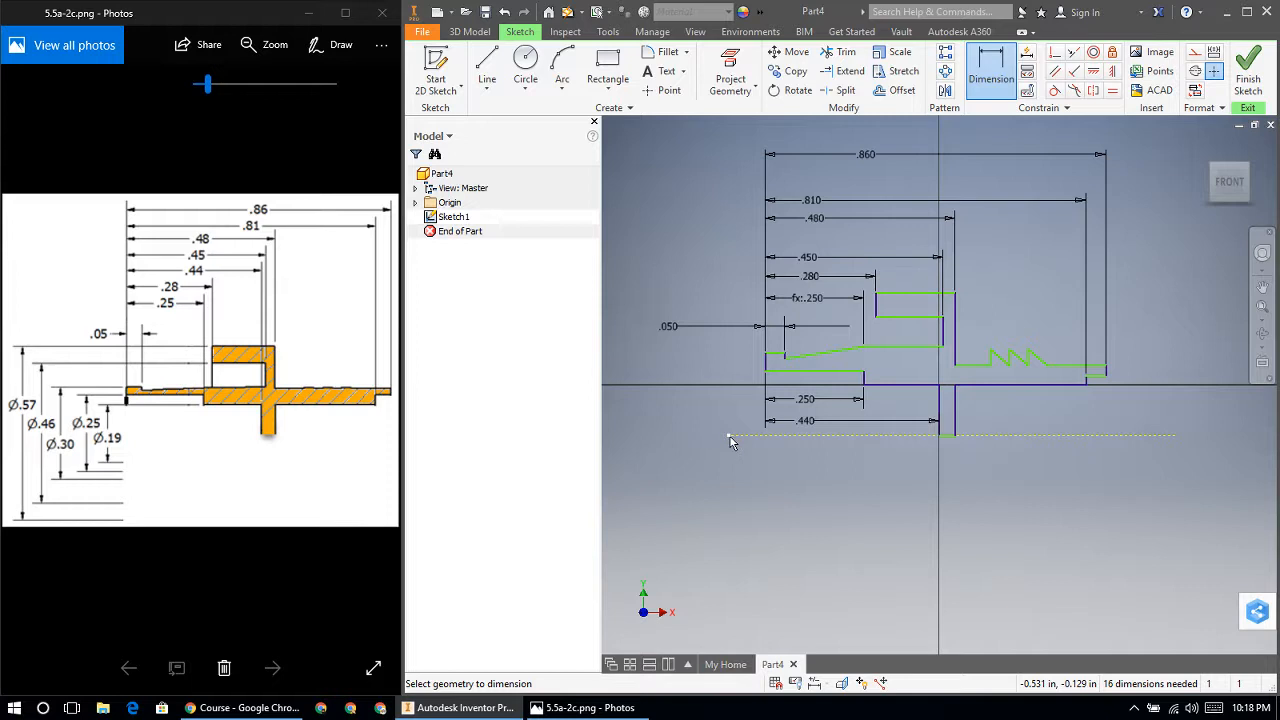
mouse_move(730, 442)
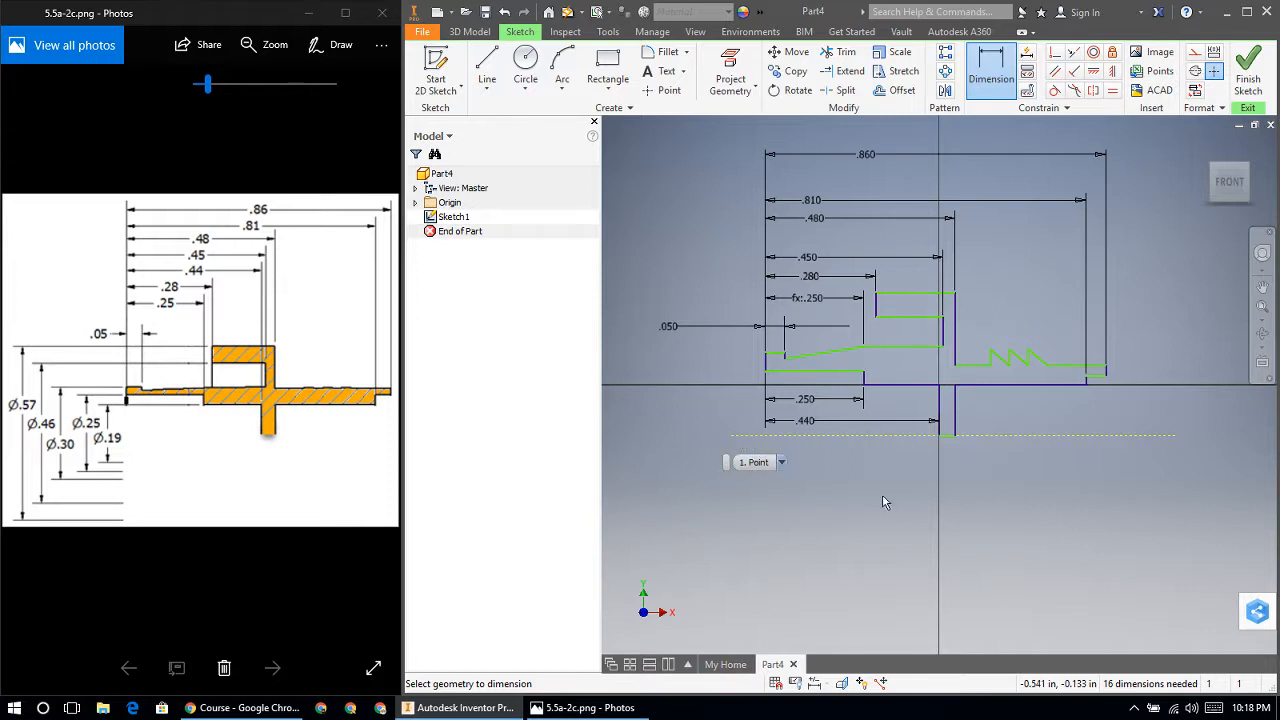
left_click(727, 436)
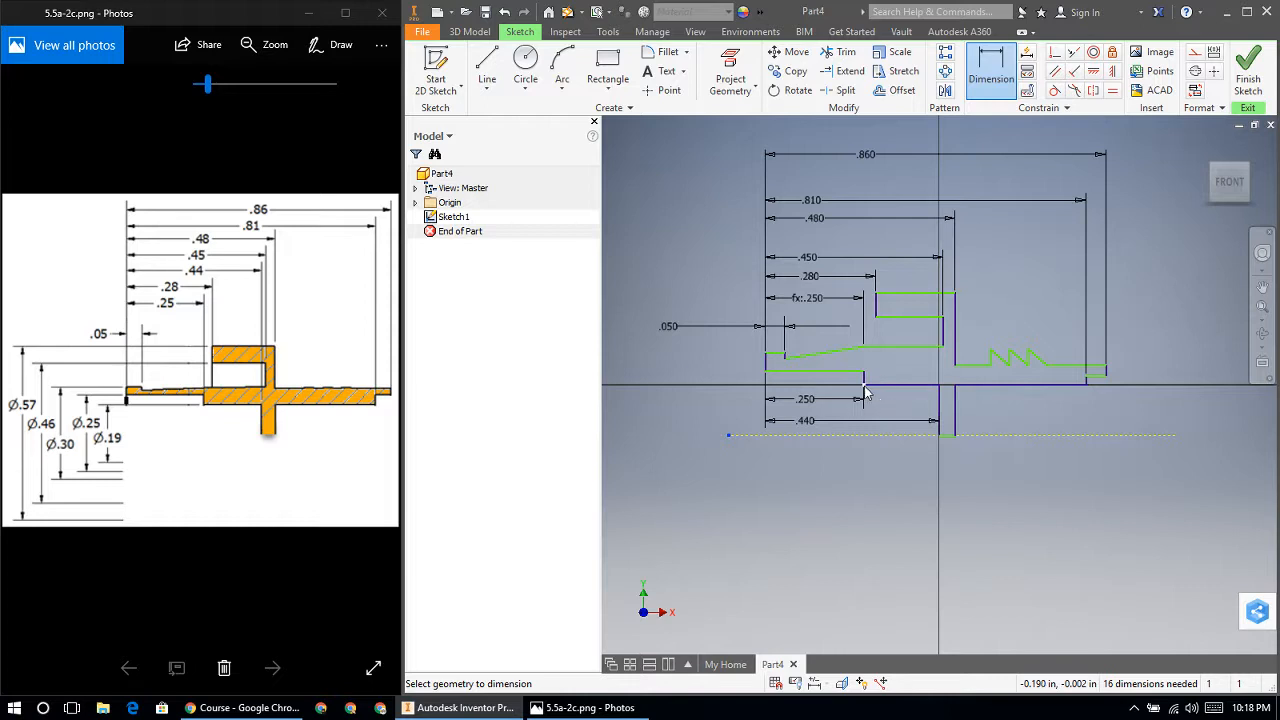
left_click(864, 386)
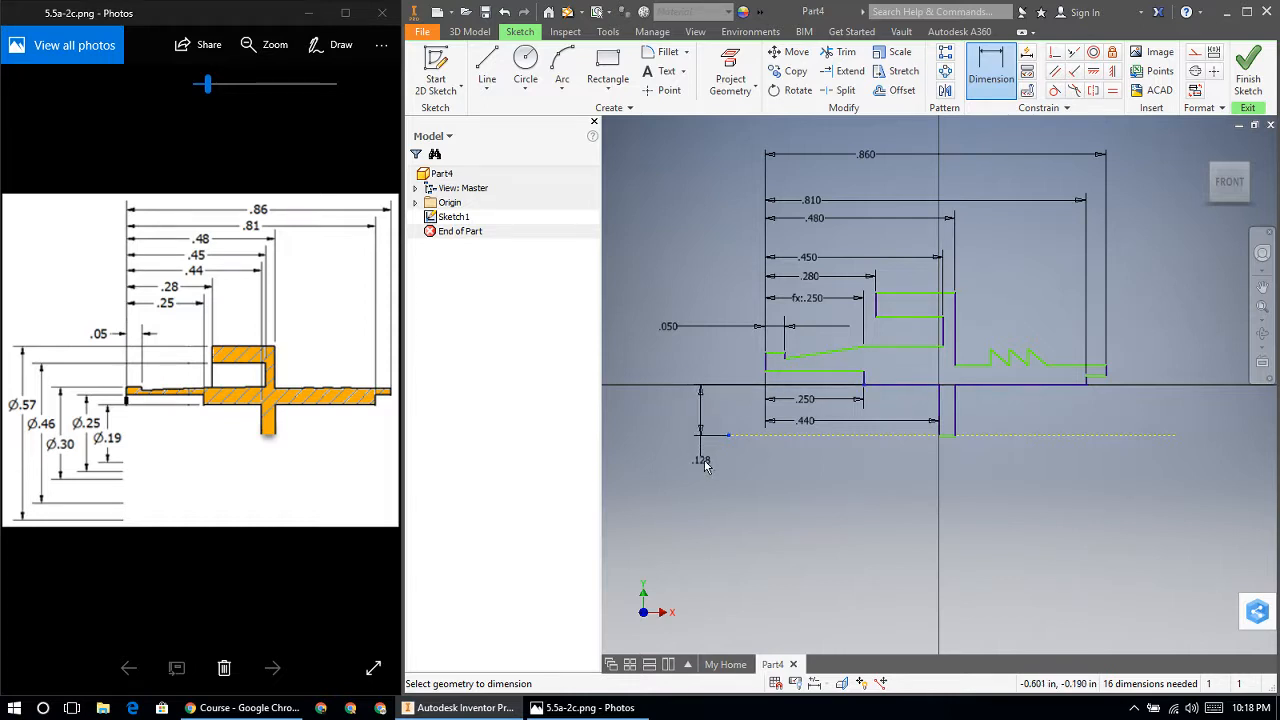
left_click(714, 462)
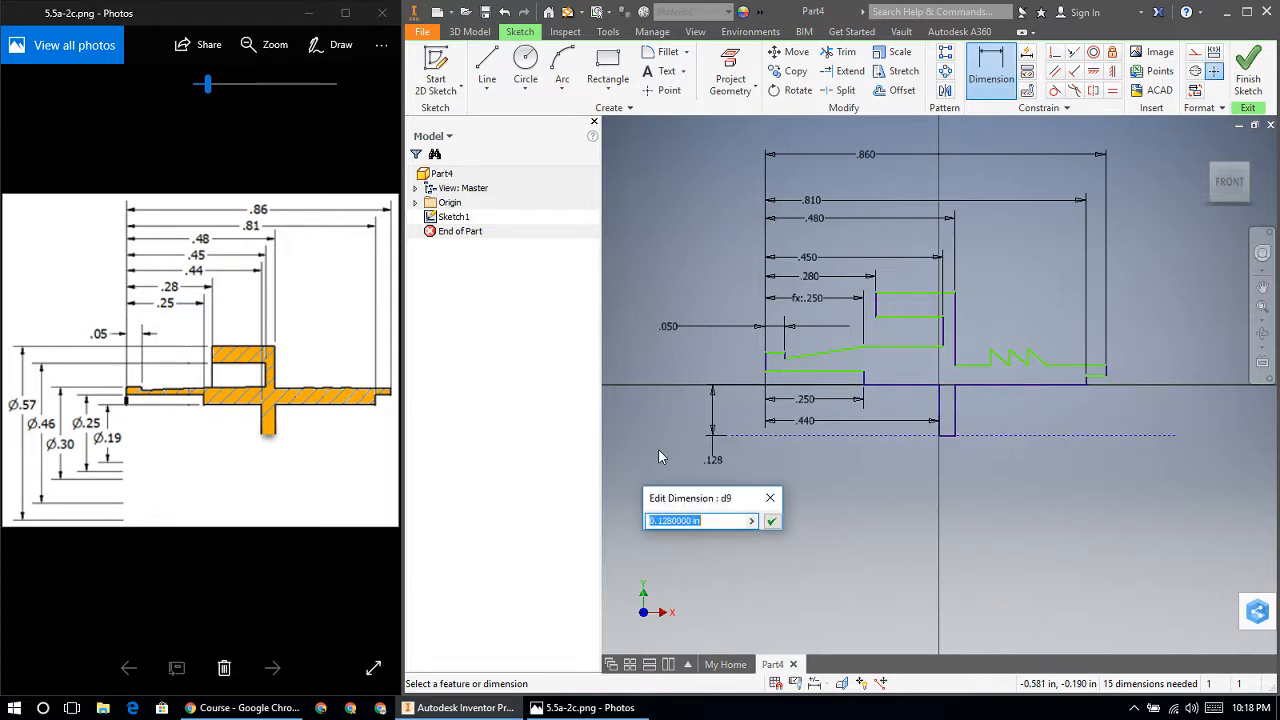
type(".19/")
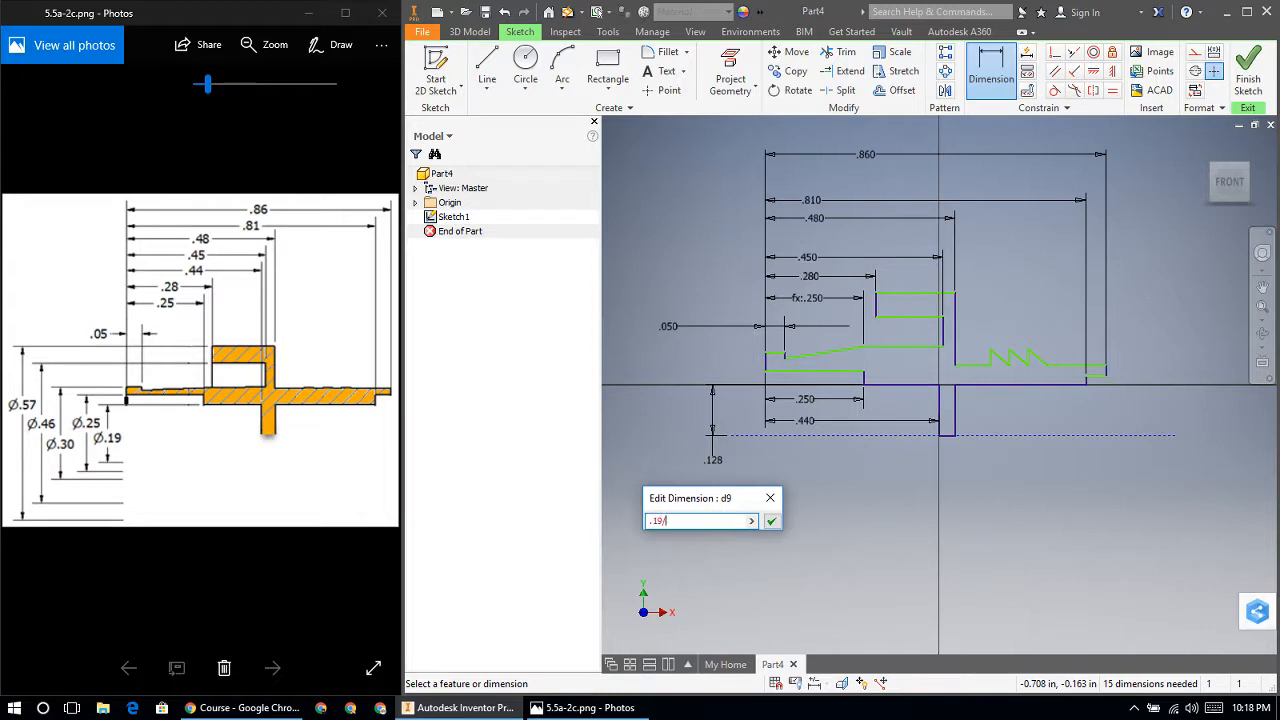
type("2")
key("Return")
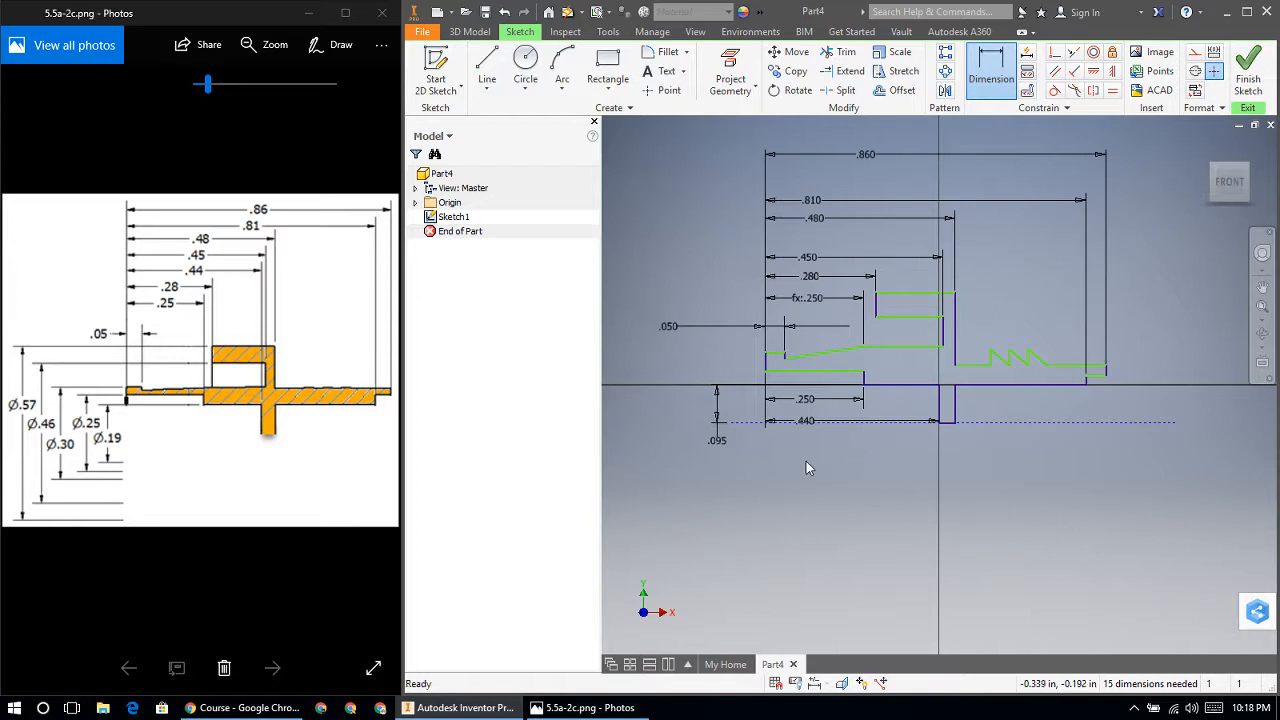
key("Escape")
left_click_drag(806, 421, 808, 411)
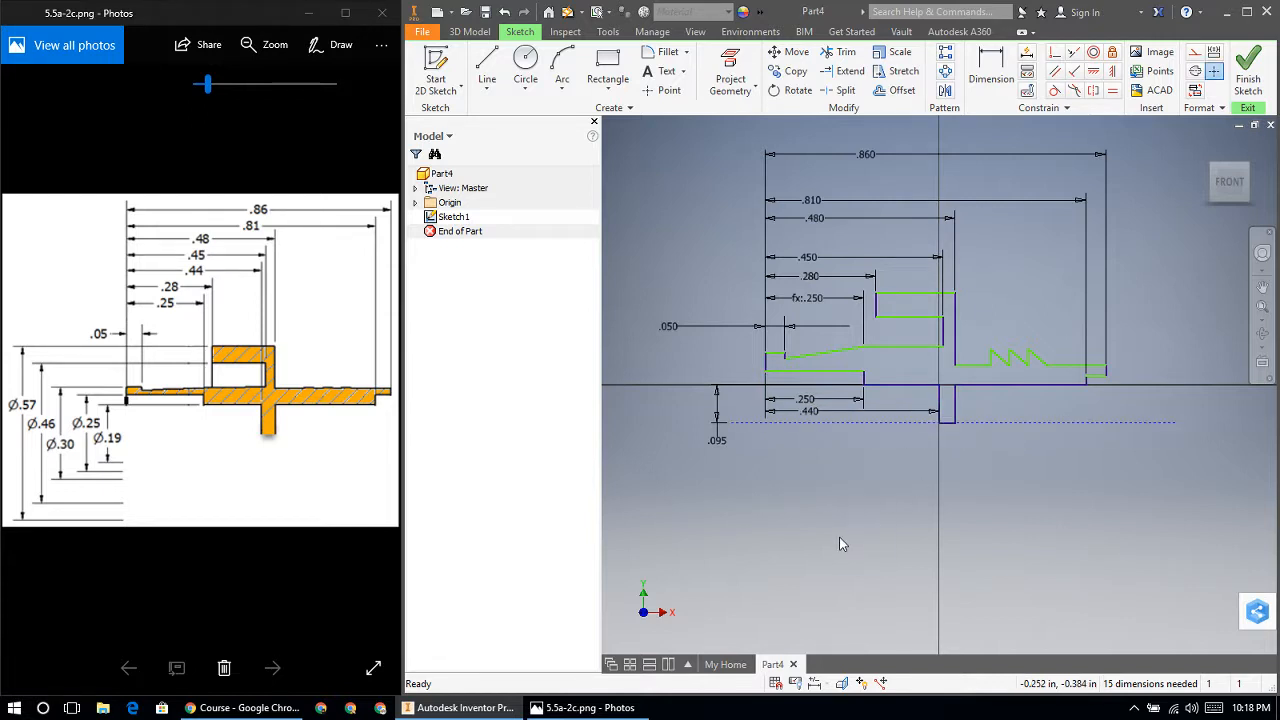
- Dimension the vertical distance from the construction line to the lower left corner of the profile's left end as .25/2 in
key("d")
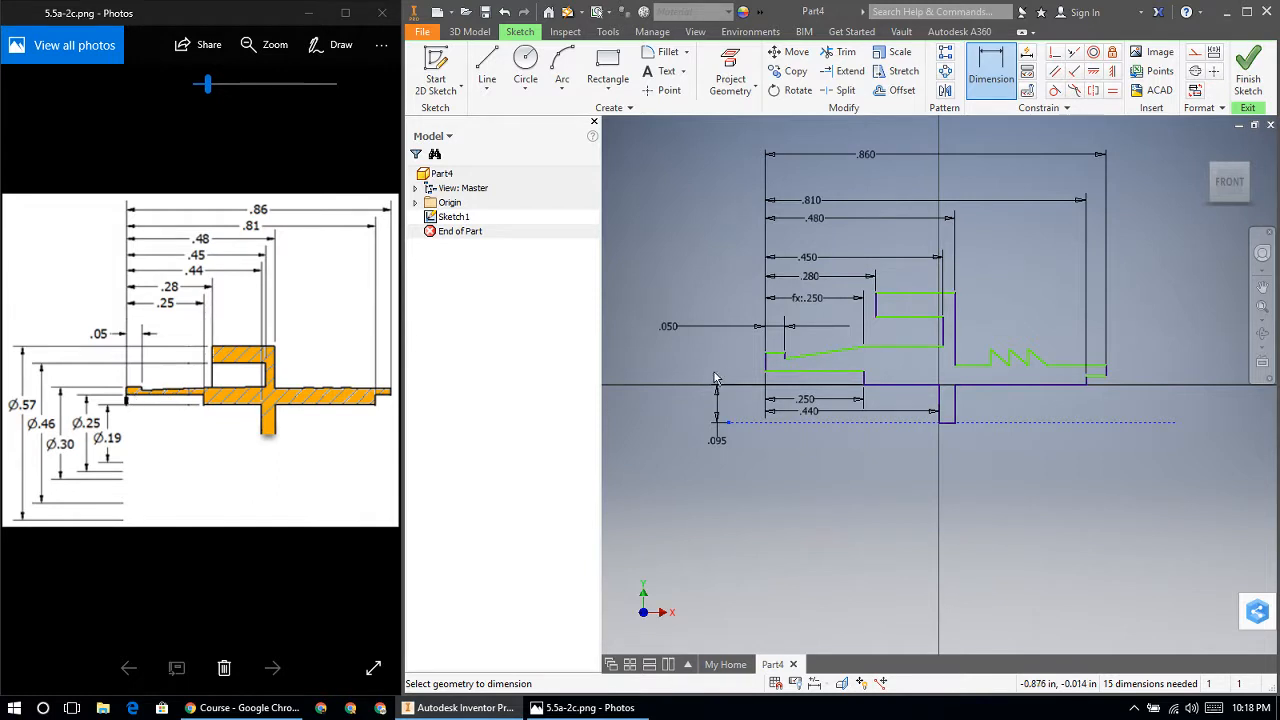
left_click(768, 372)
left_click(729, 422)
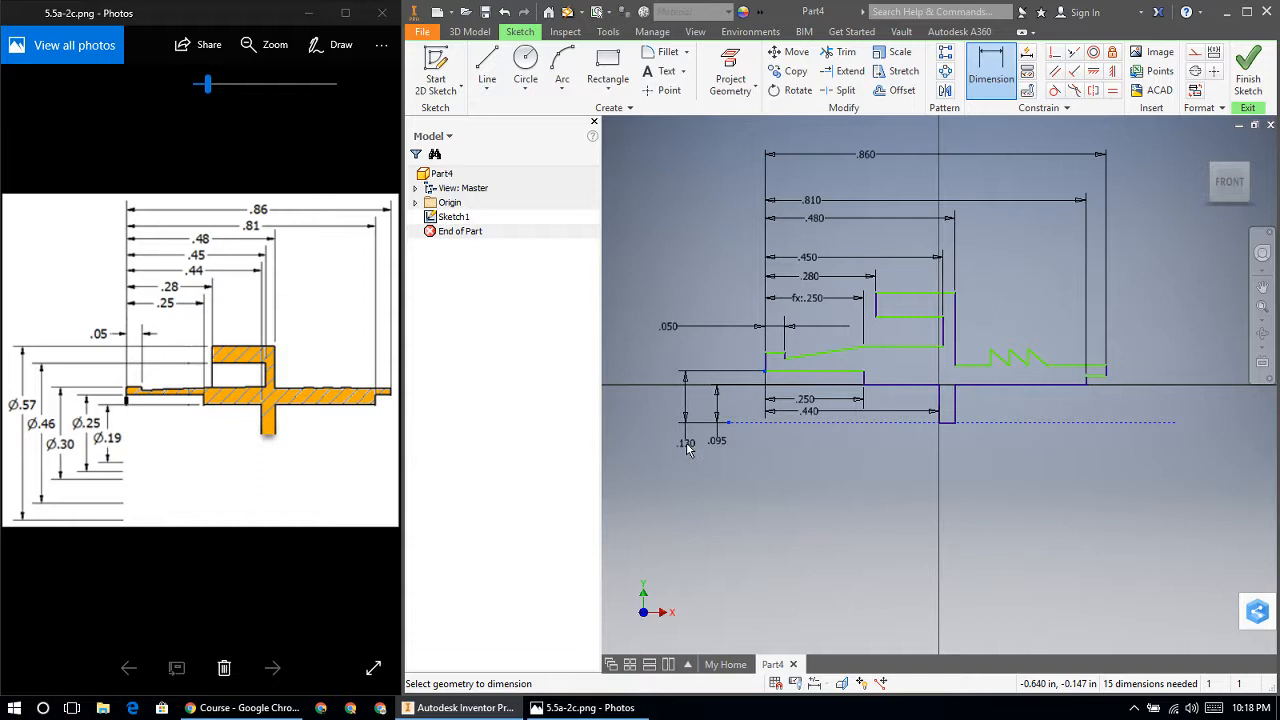
left_click(685, 448)
type(".25/2")
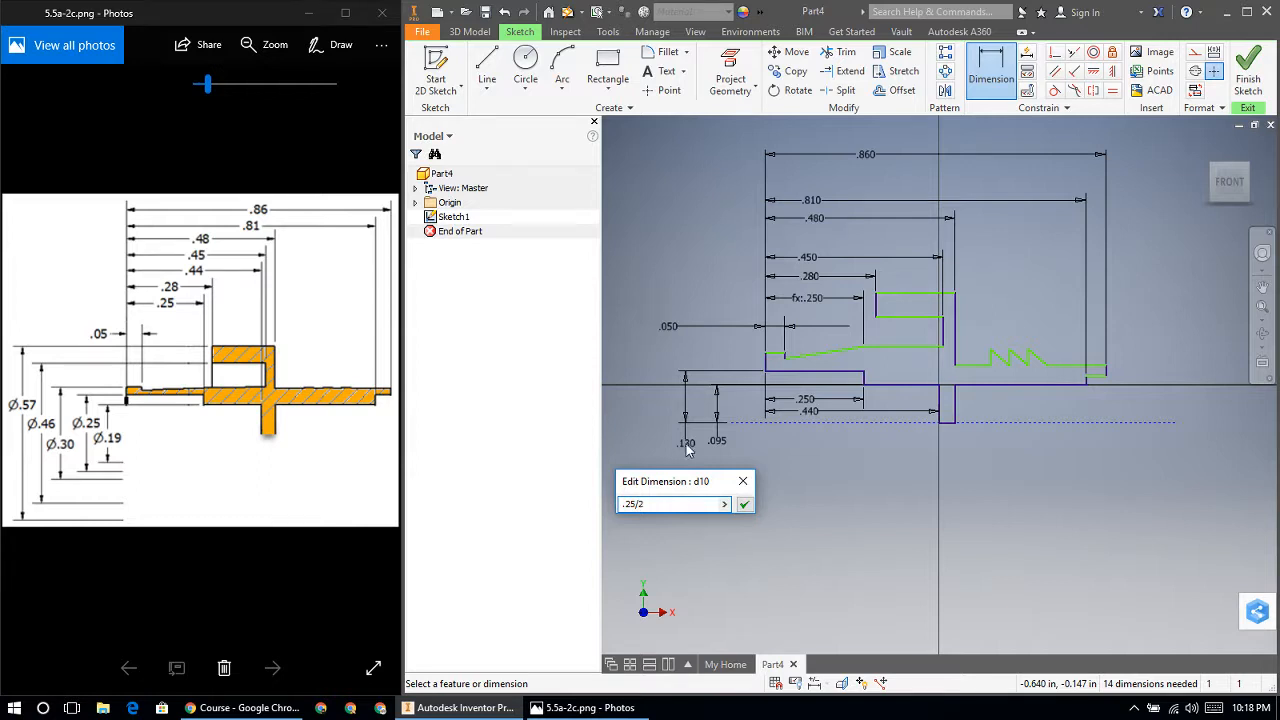
key("Return")
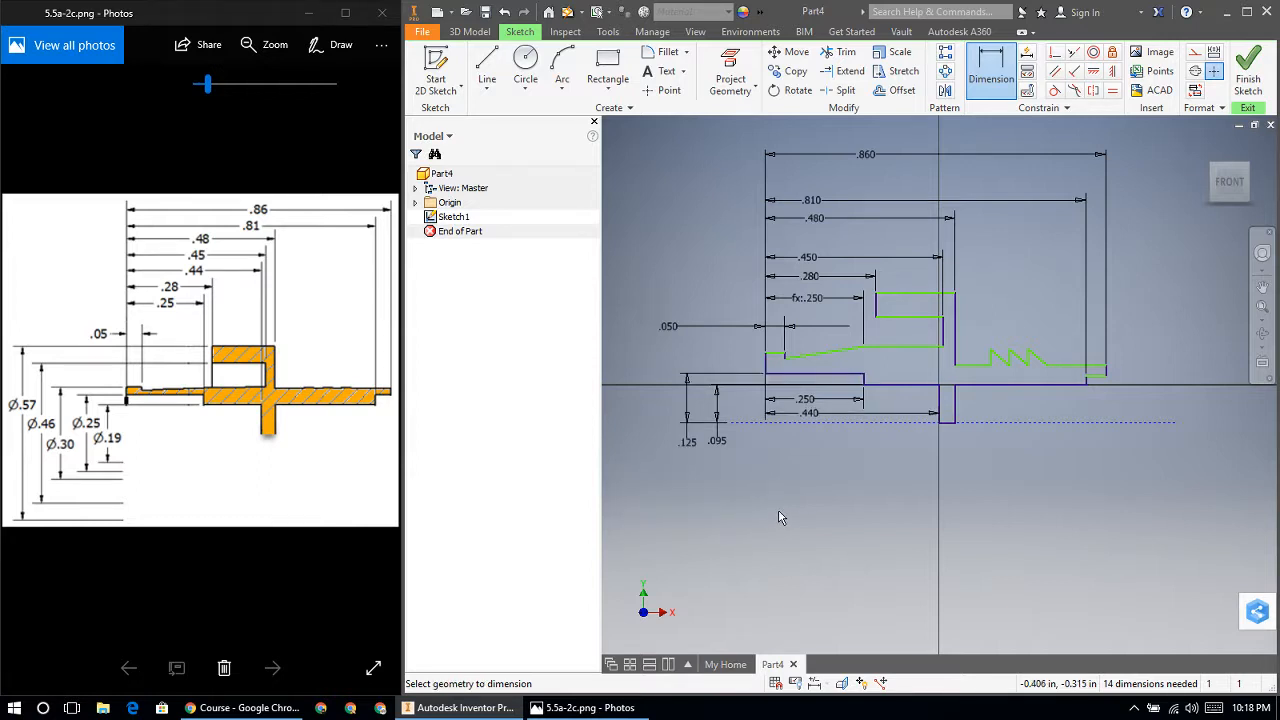
- Dimension the vertical distance from the construction line to the upper left corner of the profile's left end as .3/2 in
middle_click_drag(777, 514, 858, 518)
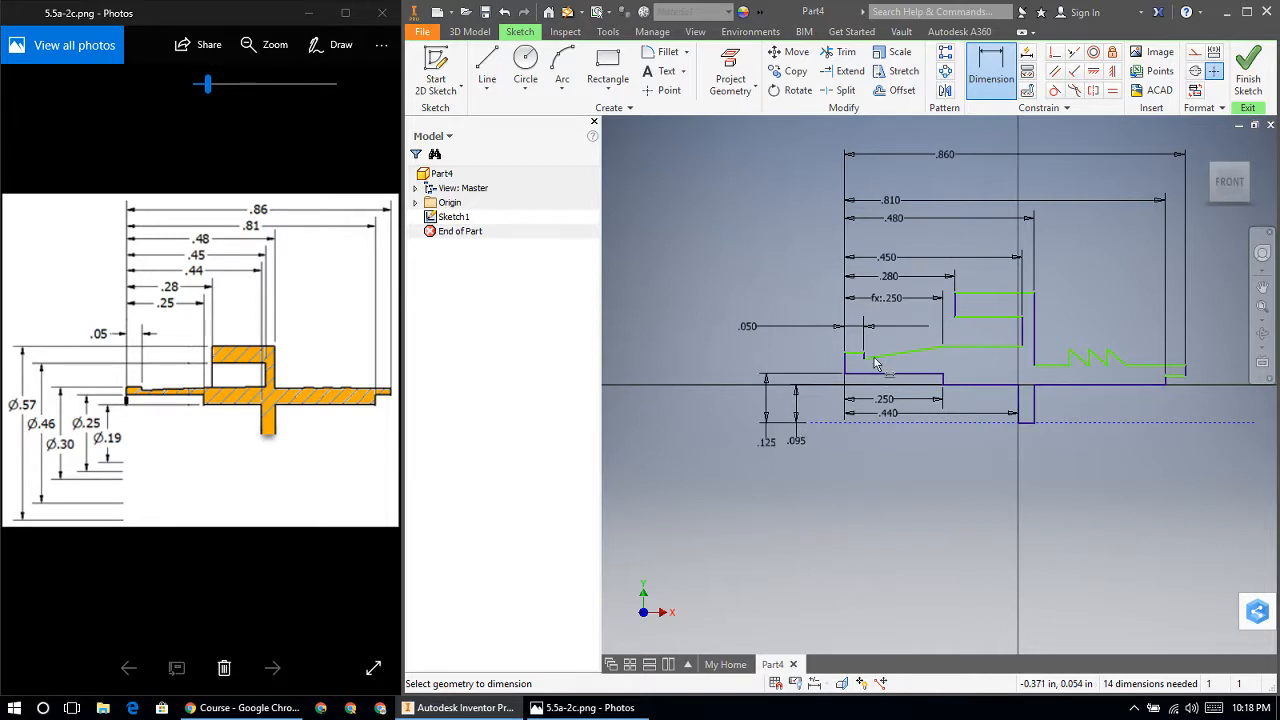
left_click(809, 423)
left_click(845, 354)
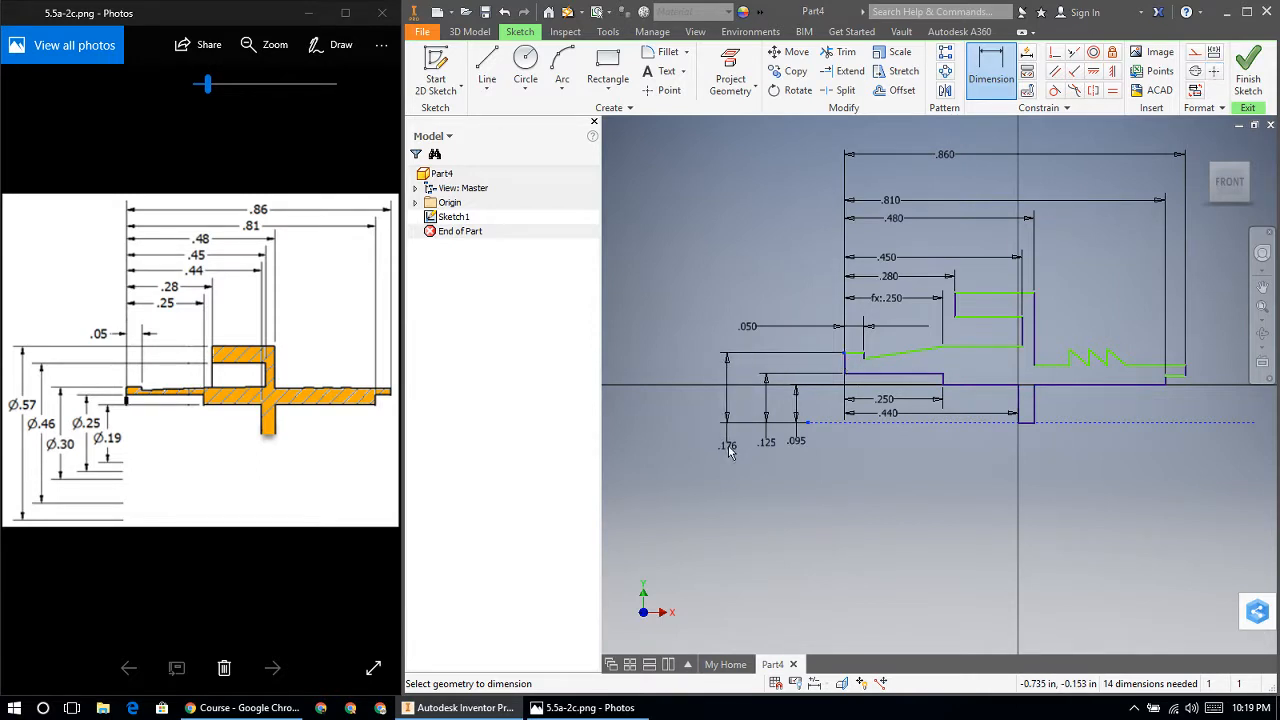
type("32")
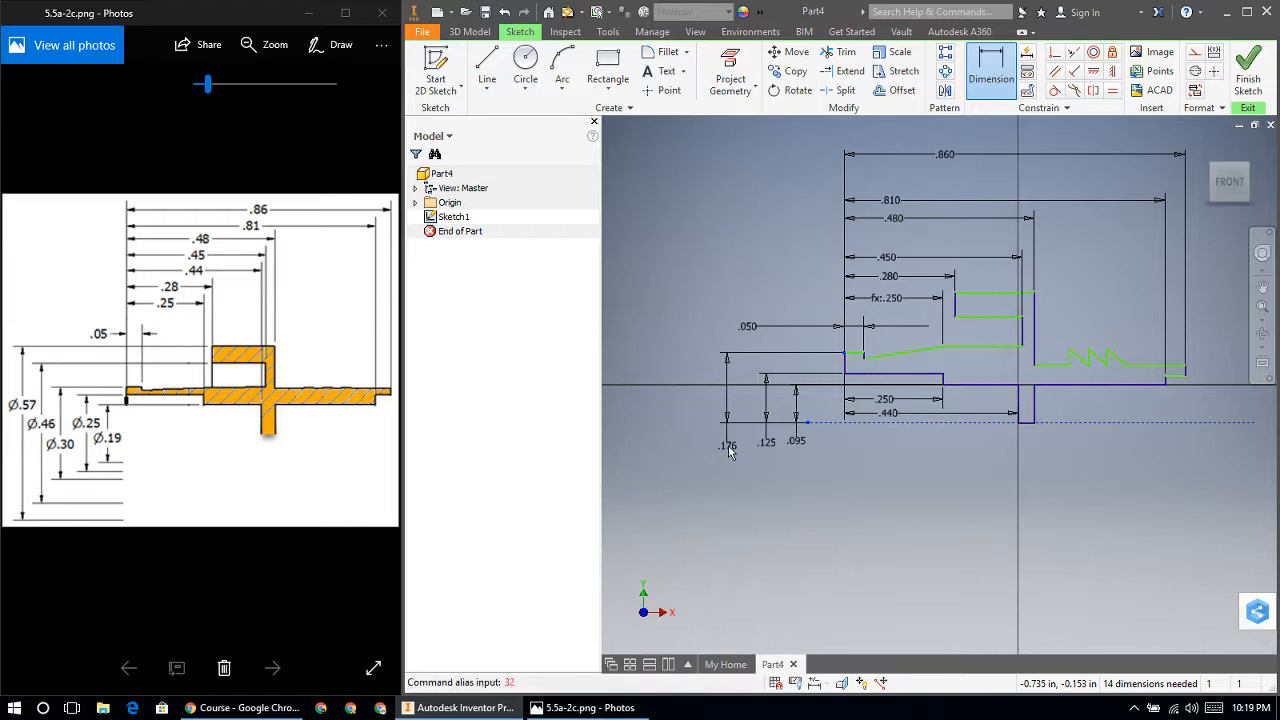
left_click(729, 452)
type(".3")
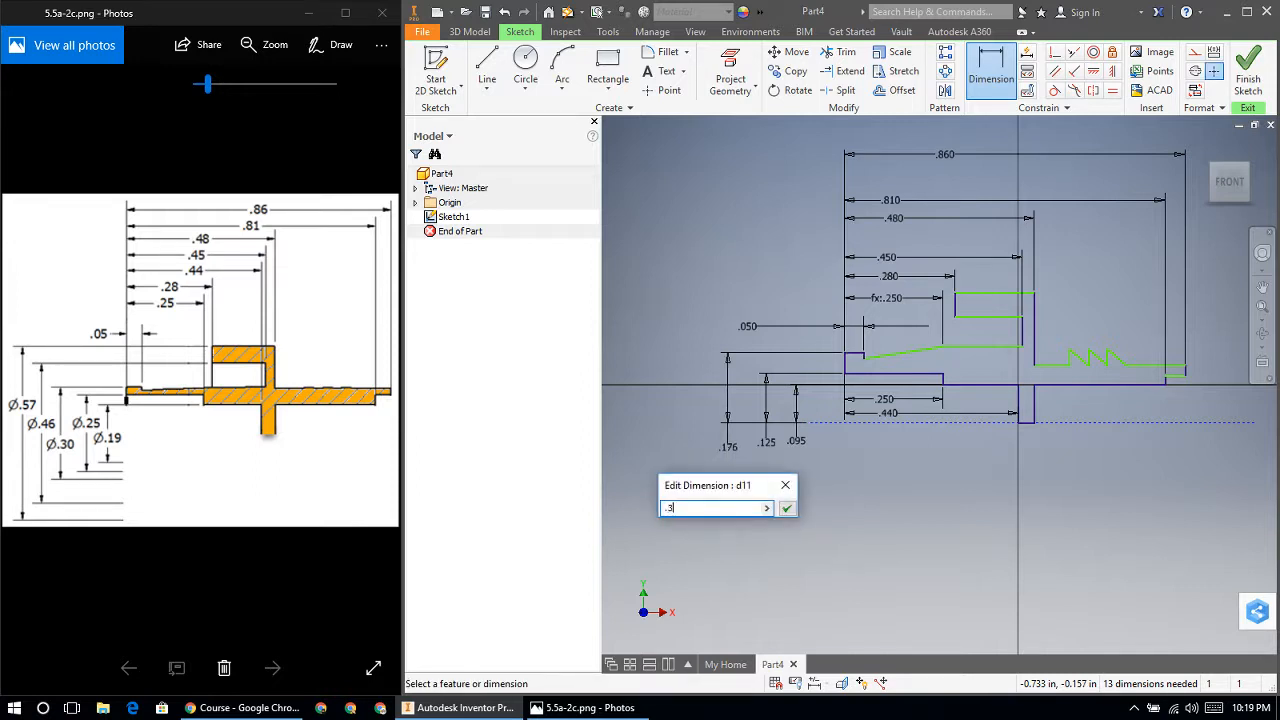
type("/2")
key("Return")
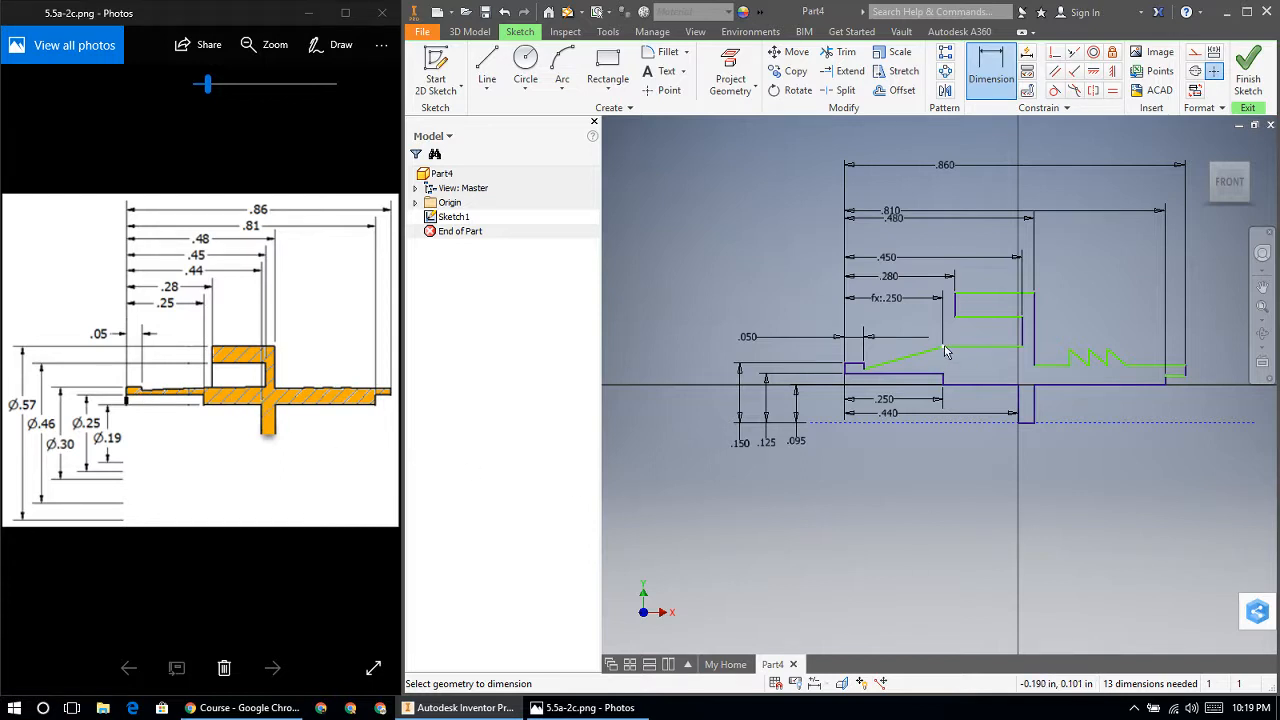
left_click(810, 424)
left_click(943, 348)
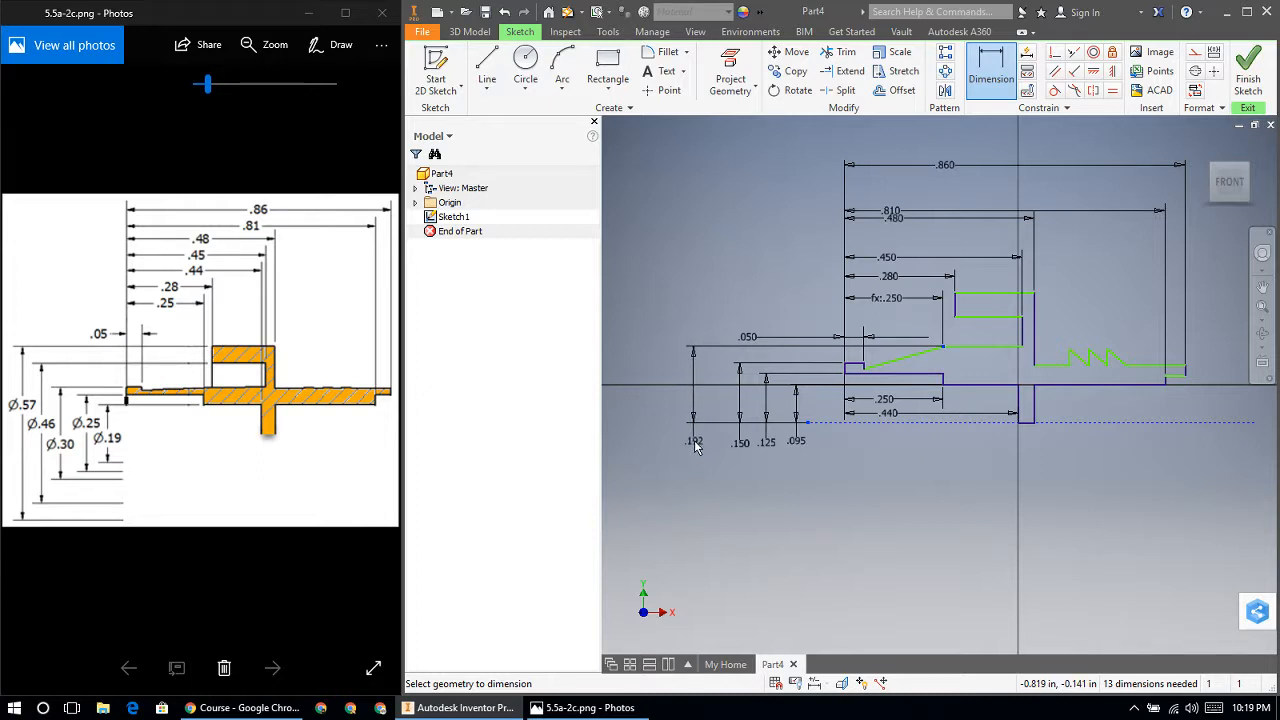
key("Escape")
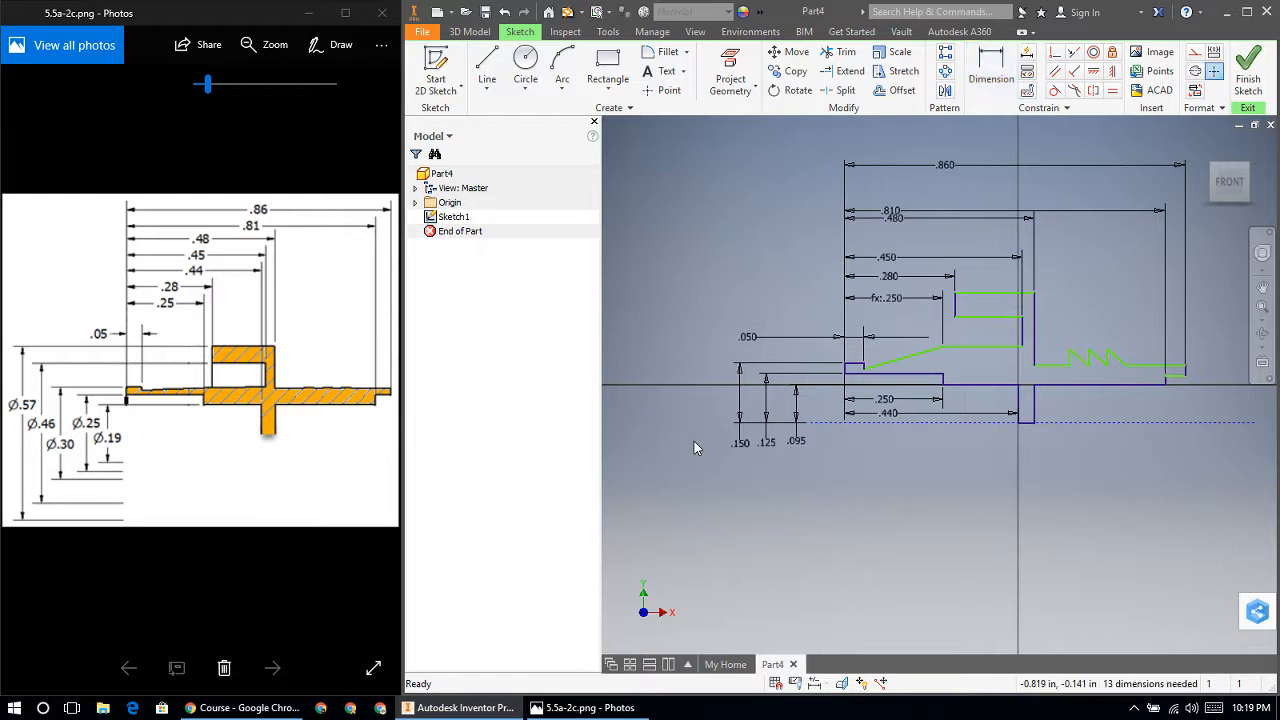
- Apply horizontal constraints aligning the sloped line's upper end with the left end's top edge, and the flange's base corners with each other
left_click(1093, 71)
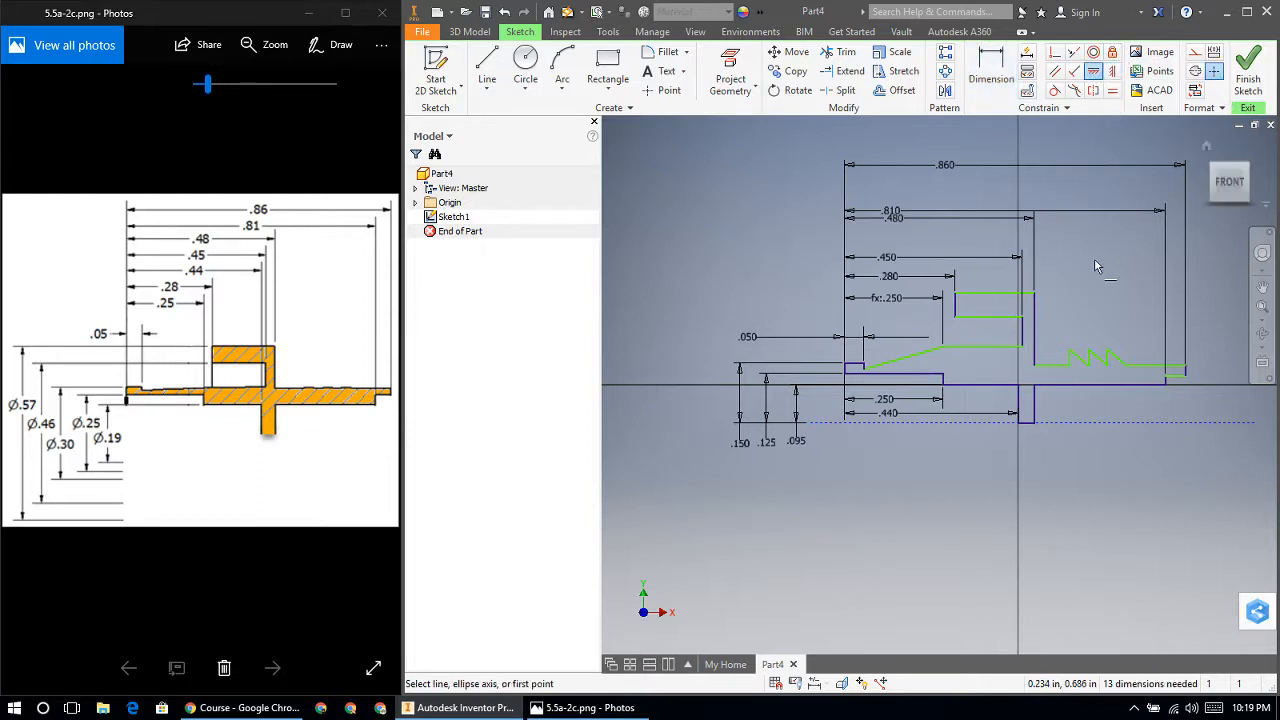
left_click(943, 350)
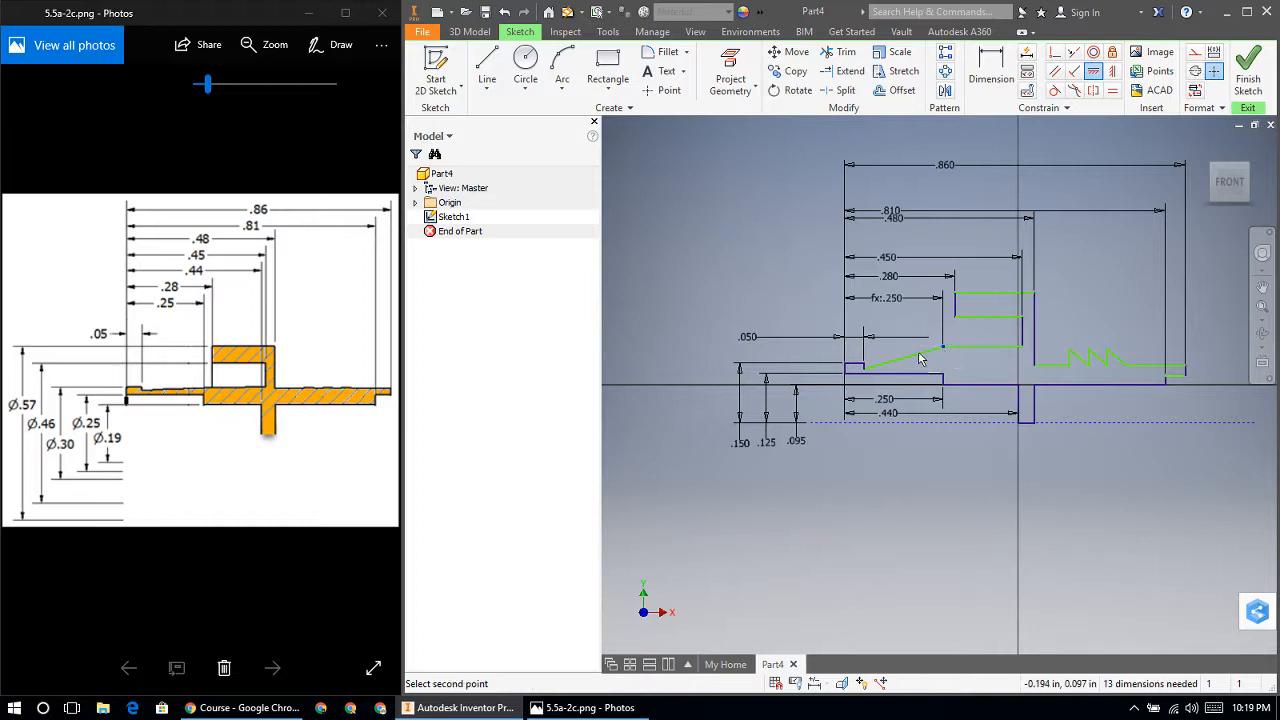
left_click(866, 367)
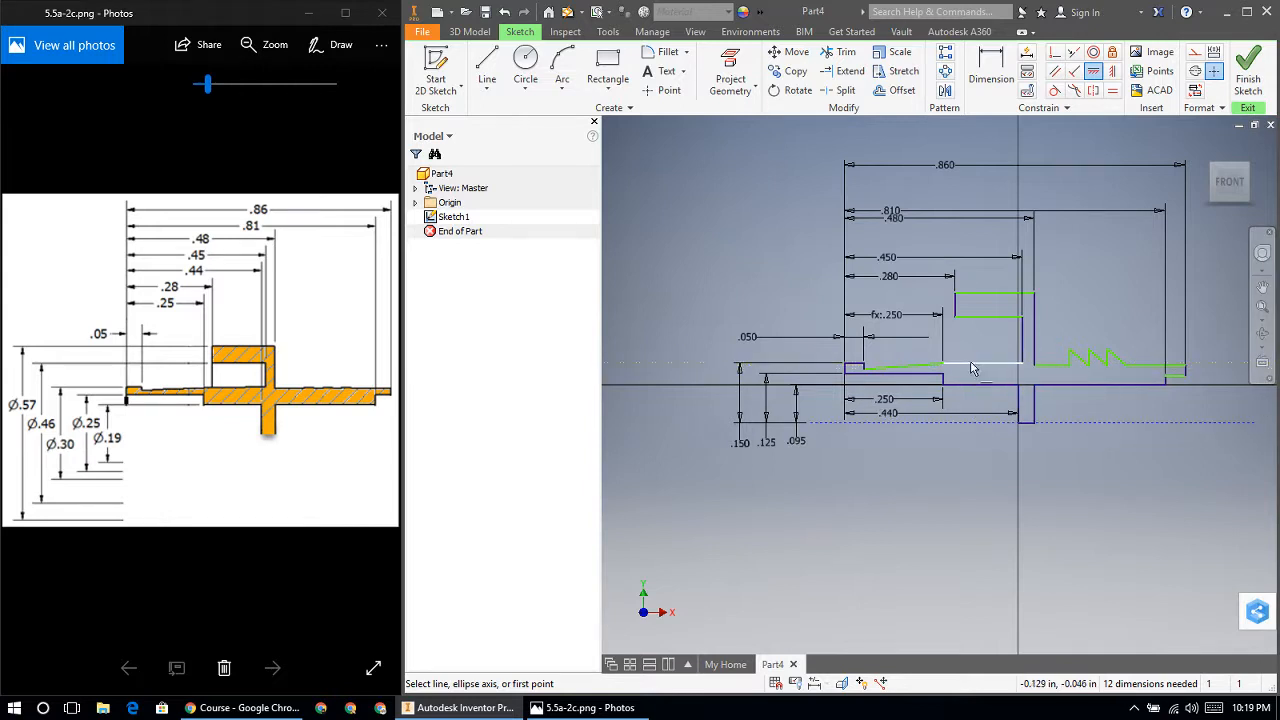
left_click(1036, 372)
left_click(1022, 368)
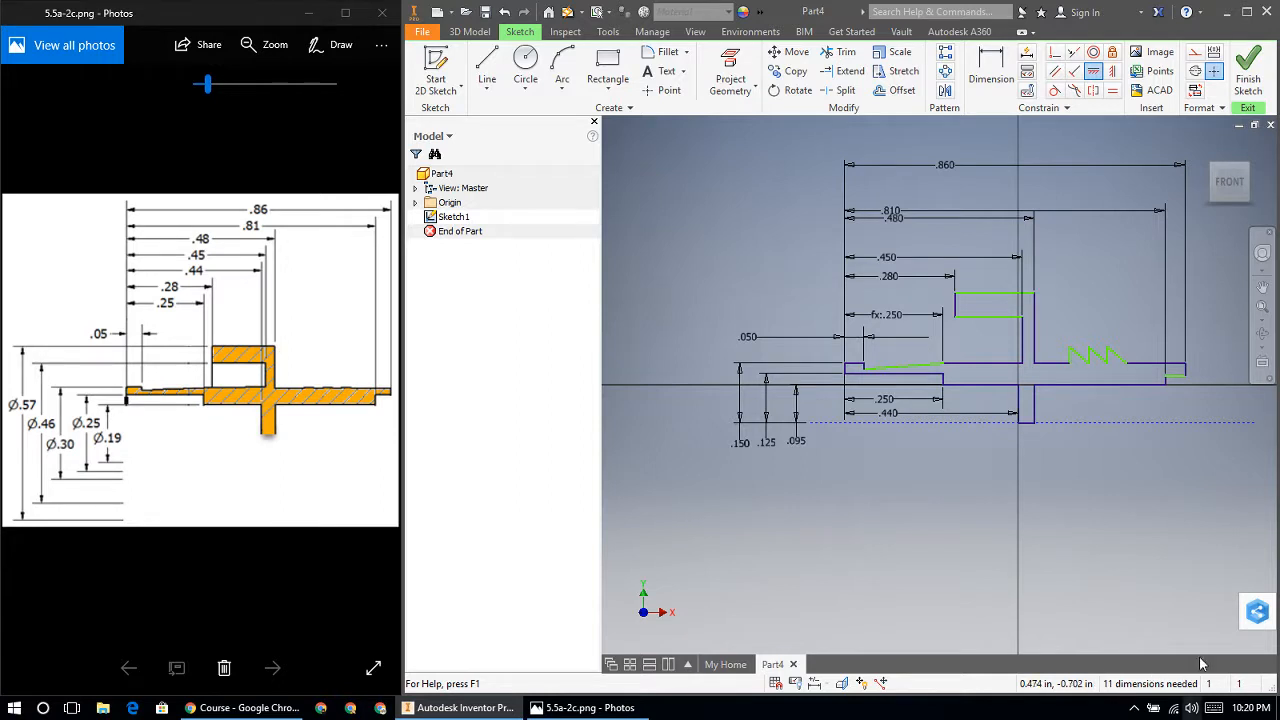
- Dimension the vertical distance from the construction line to the lower left corner of the flange's overhang as .46/2 in
key("d")
left_click(991, 72)
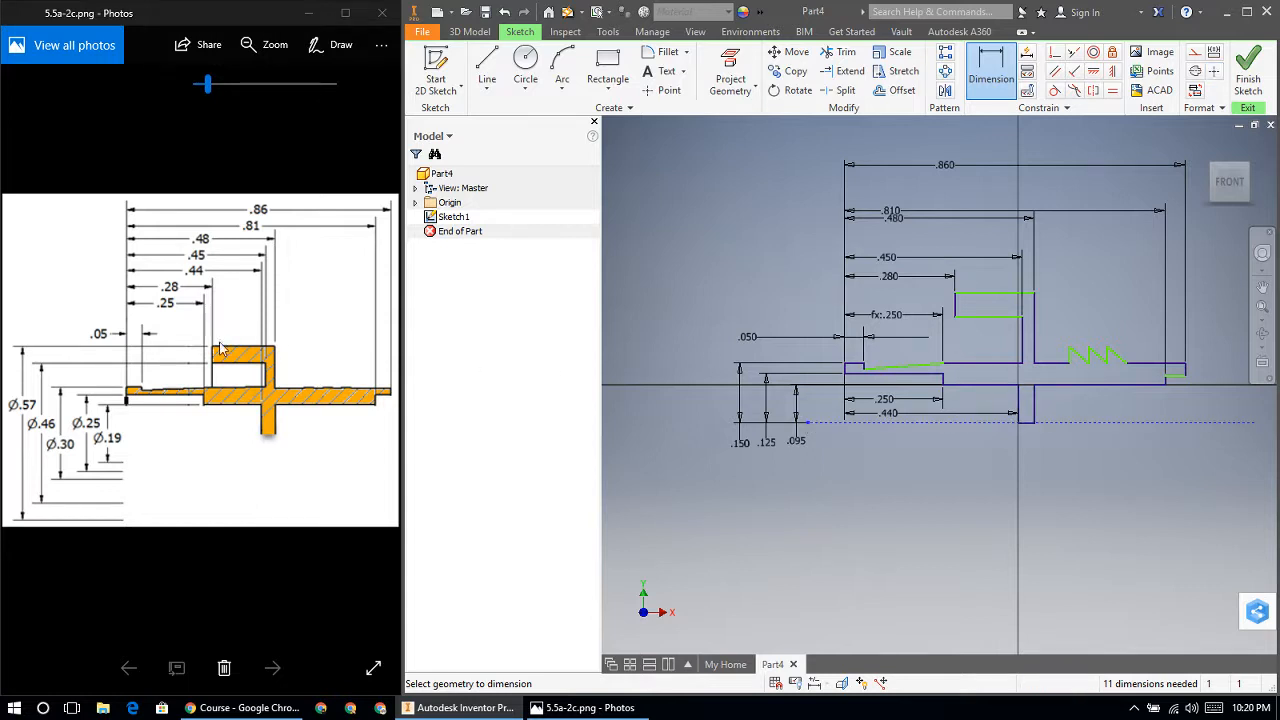
left_click(955, 320)
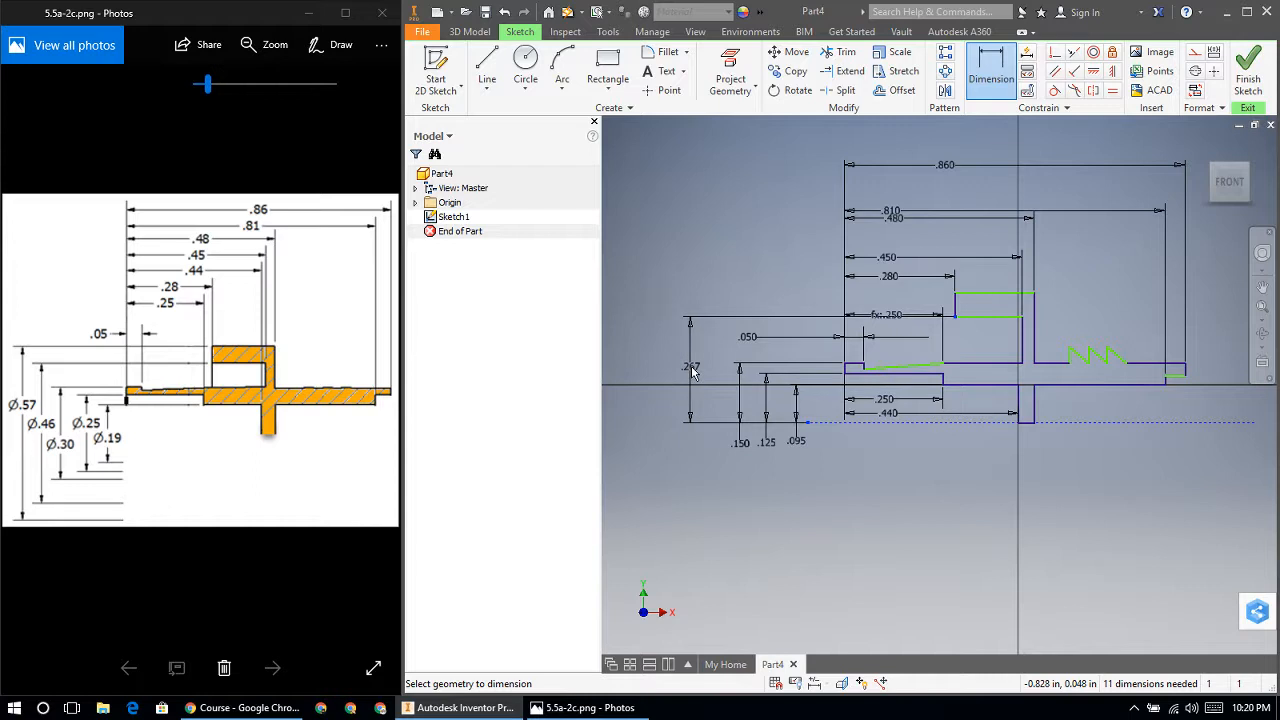
left_click(706, 442)
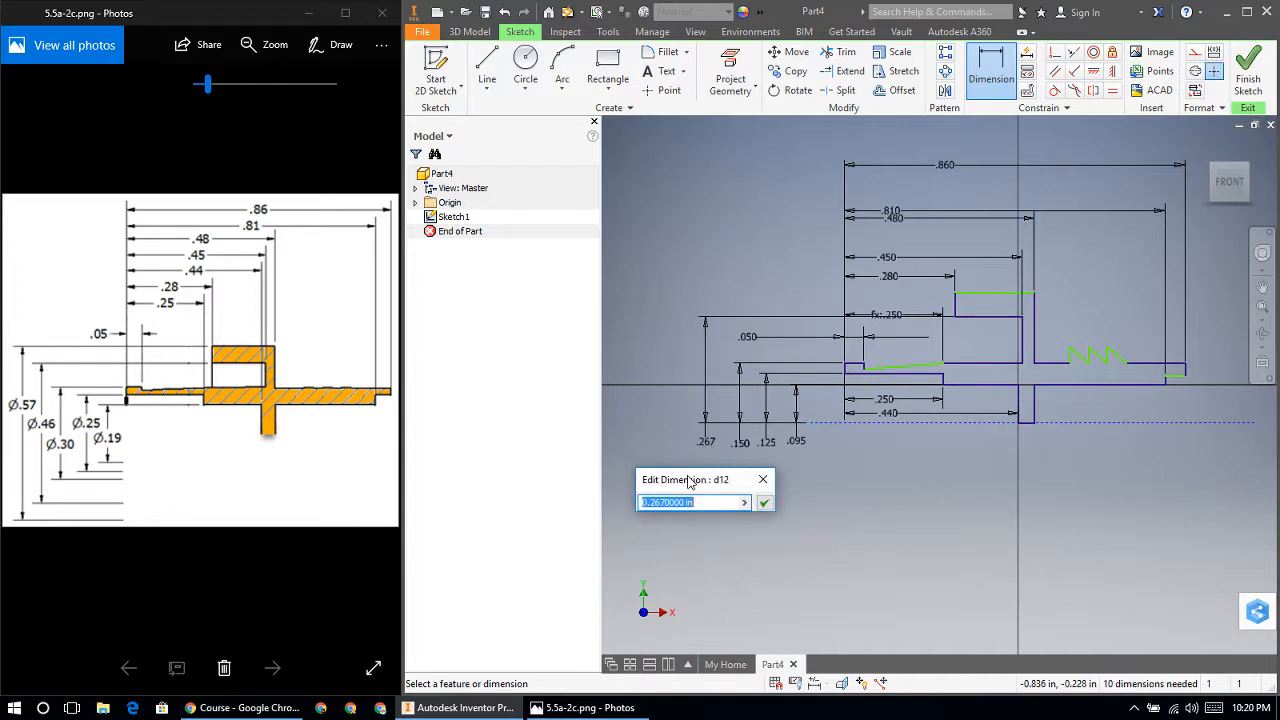
type(".4")
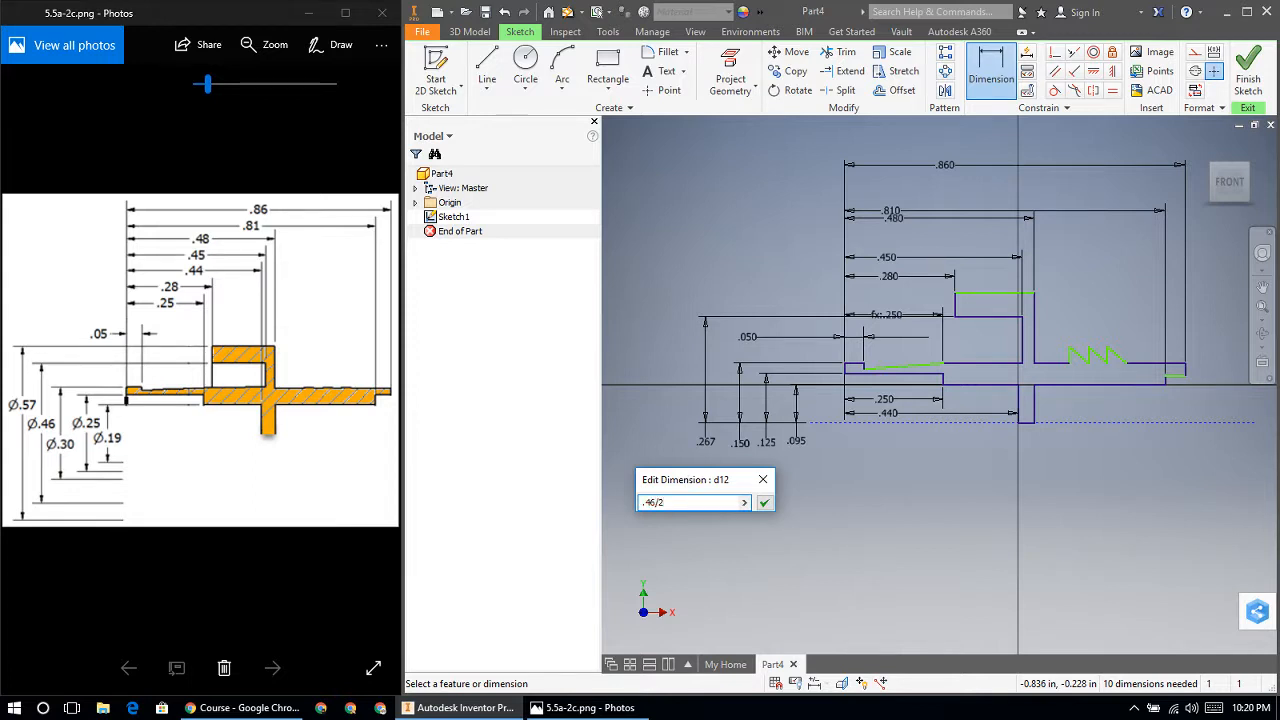
type("6/2")
key("Return")
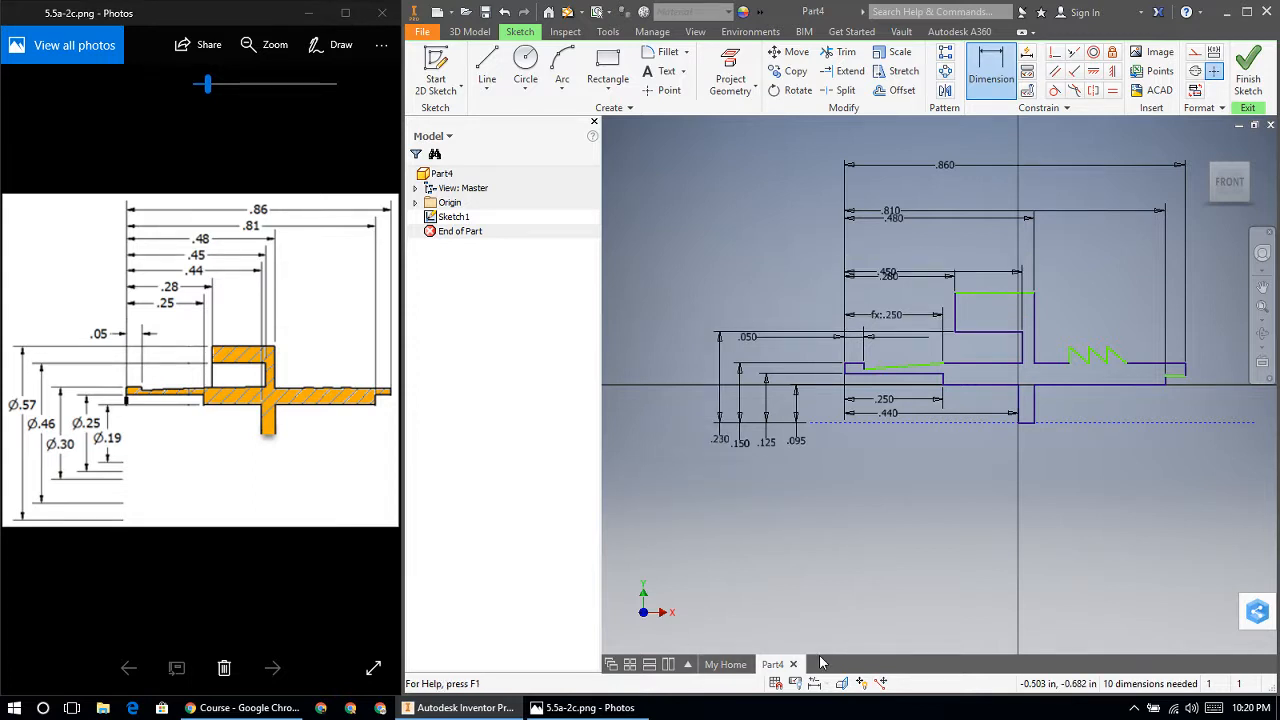
- Dimension the vertical distance from the construction line to the upper left corner of the flange's overhang as .57/2 in
left_click(955, 295)
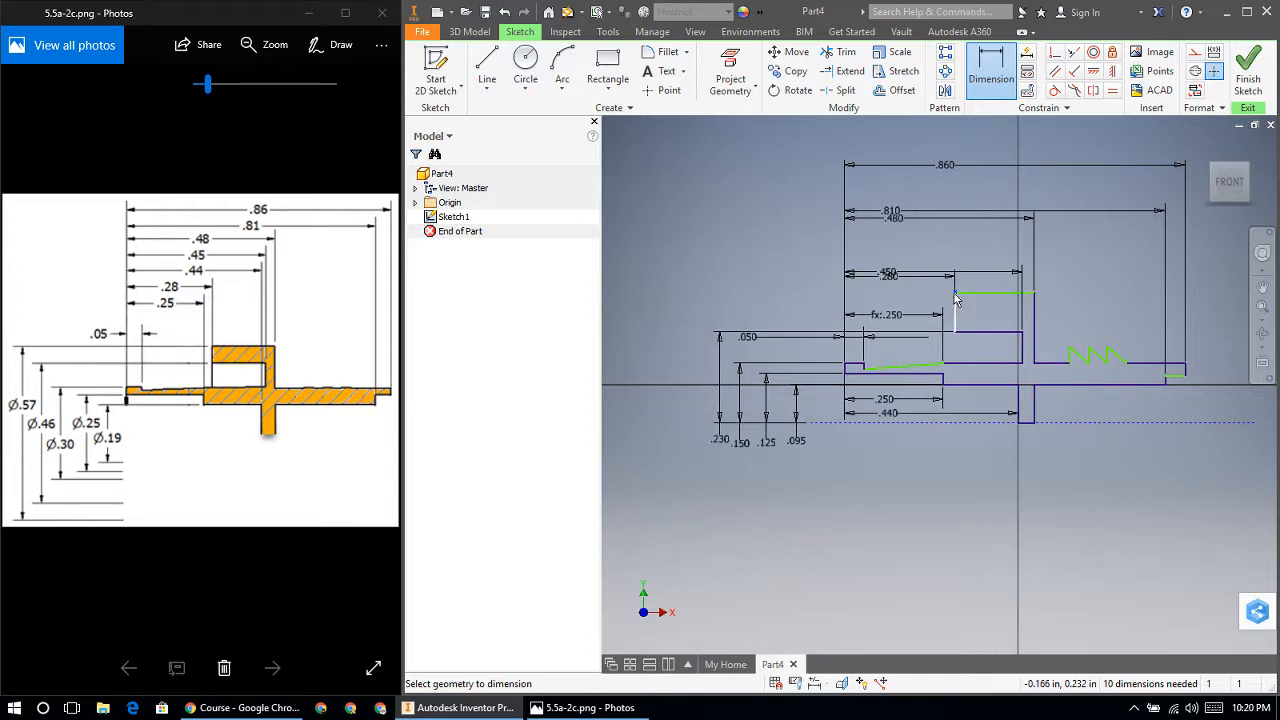
left_click(812, 426)
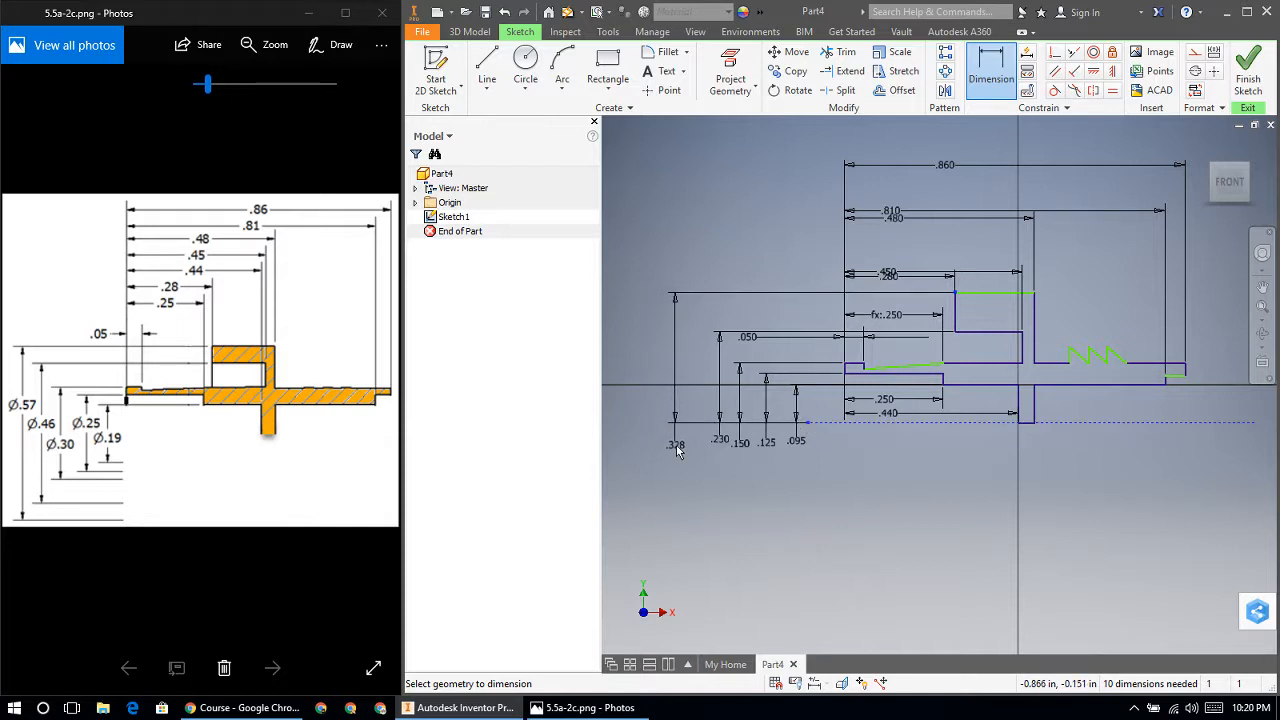
left_click(676, 447)
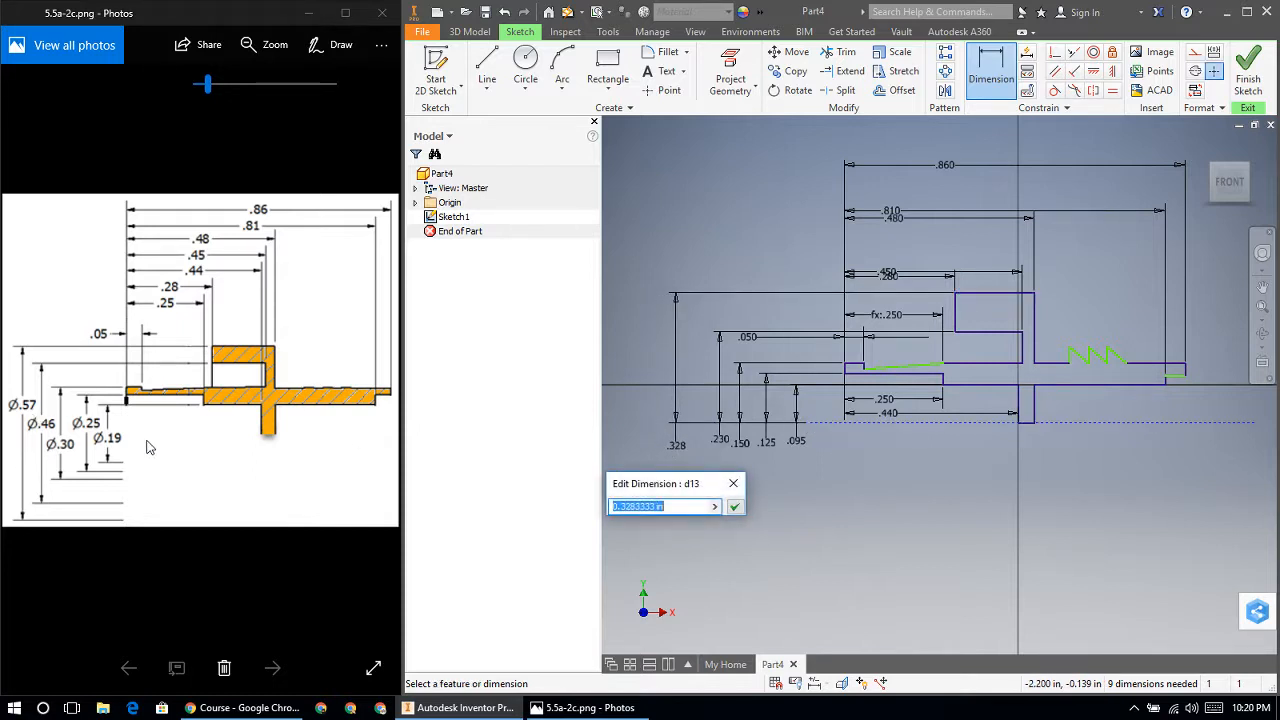
type(".57/")
key("Return")
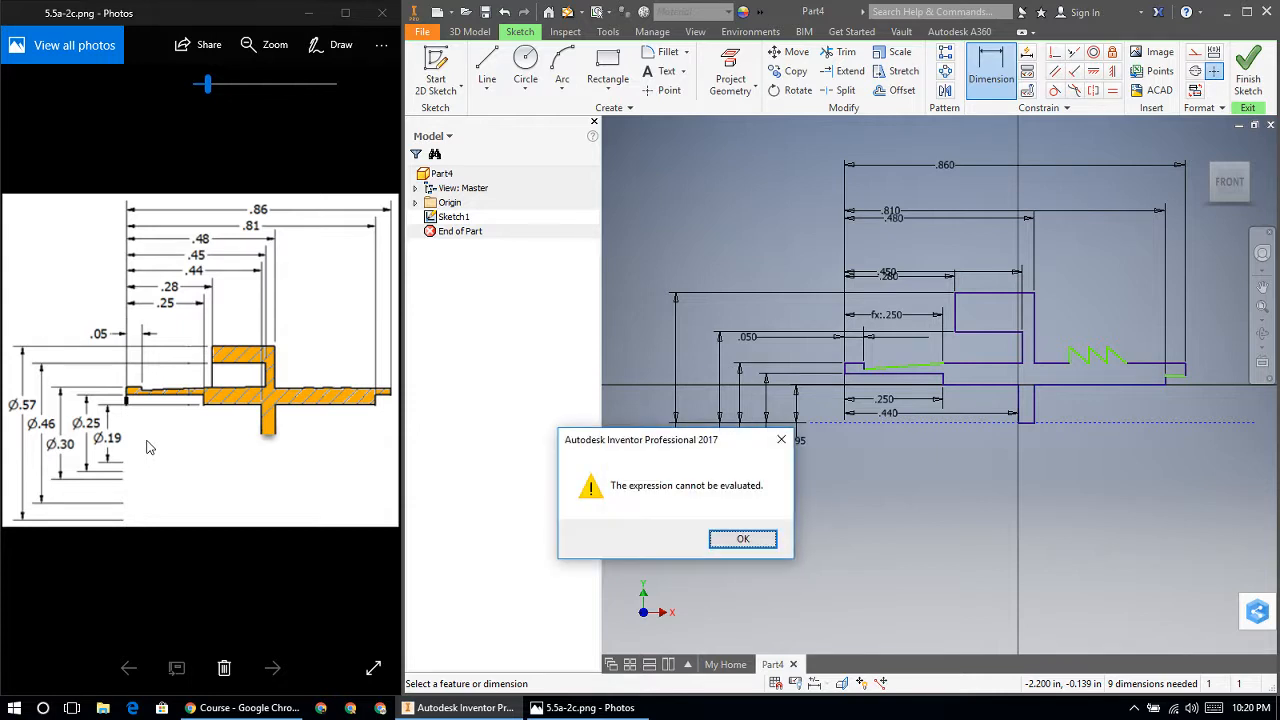
key("Return")
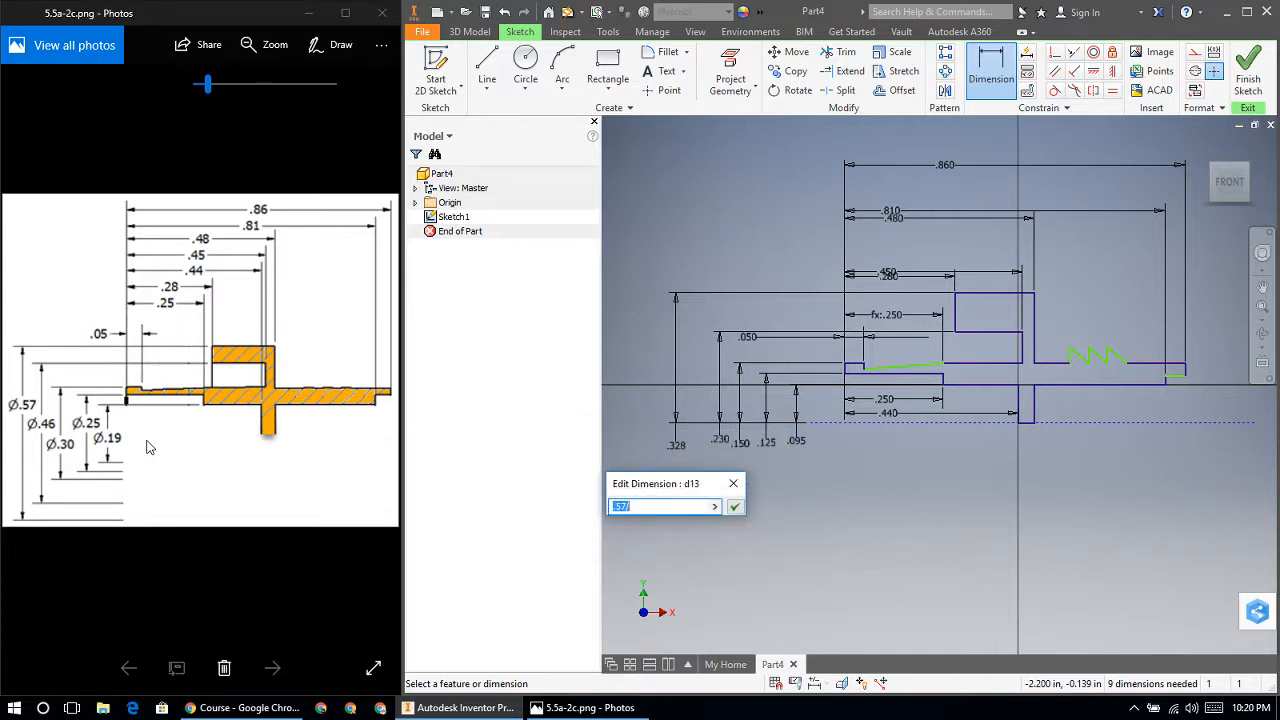
key("Right")
key("Return")
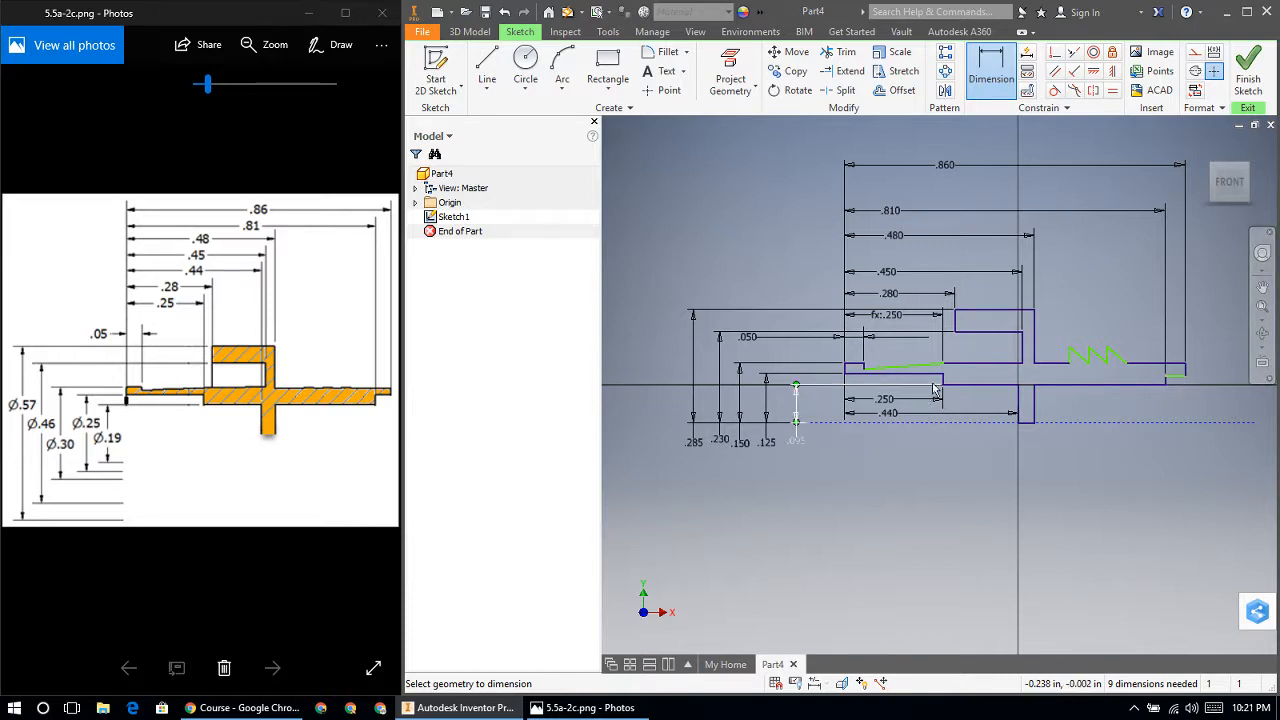
- Apply a horizontal constraint aligning the lower edge of the right end's step with the left end's lower edge
left_click(1093, 71)
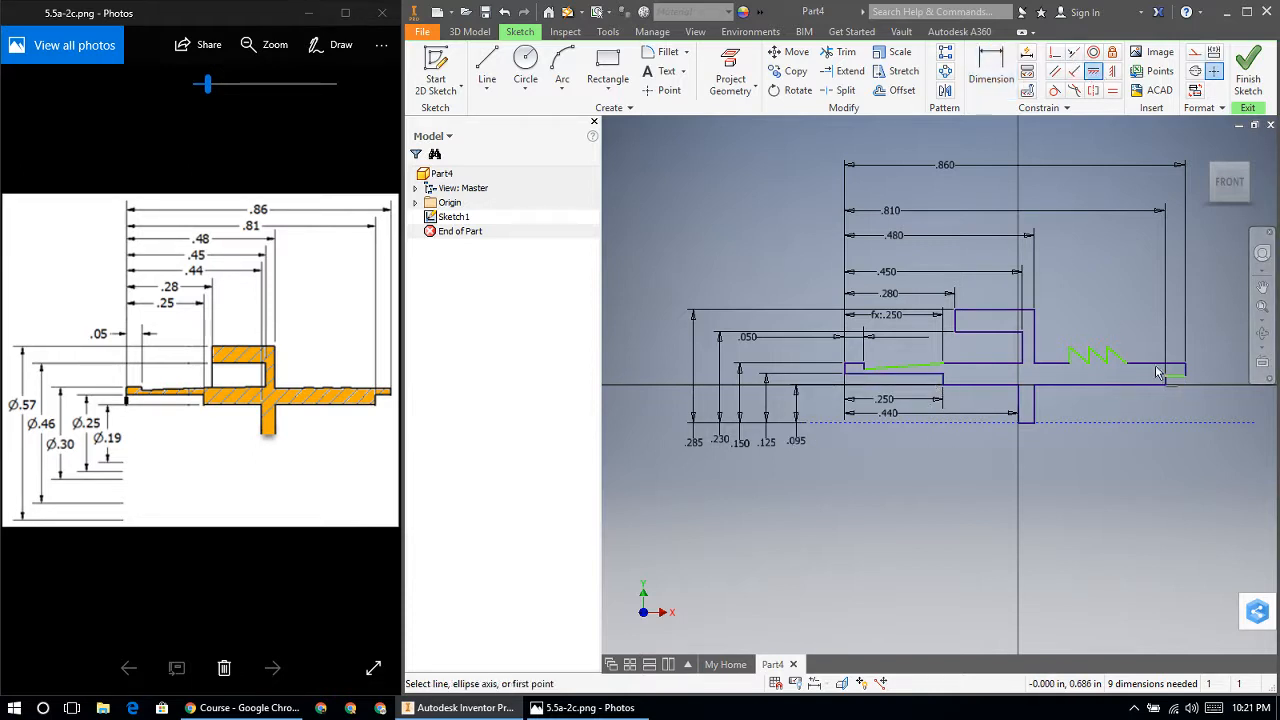
left_click(1172, 384)
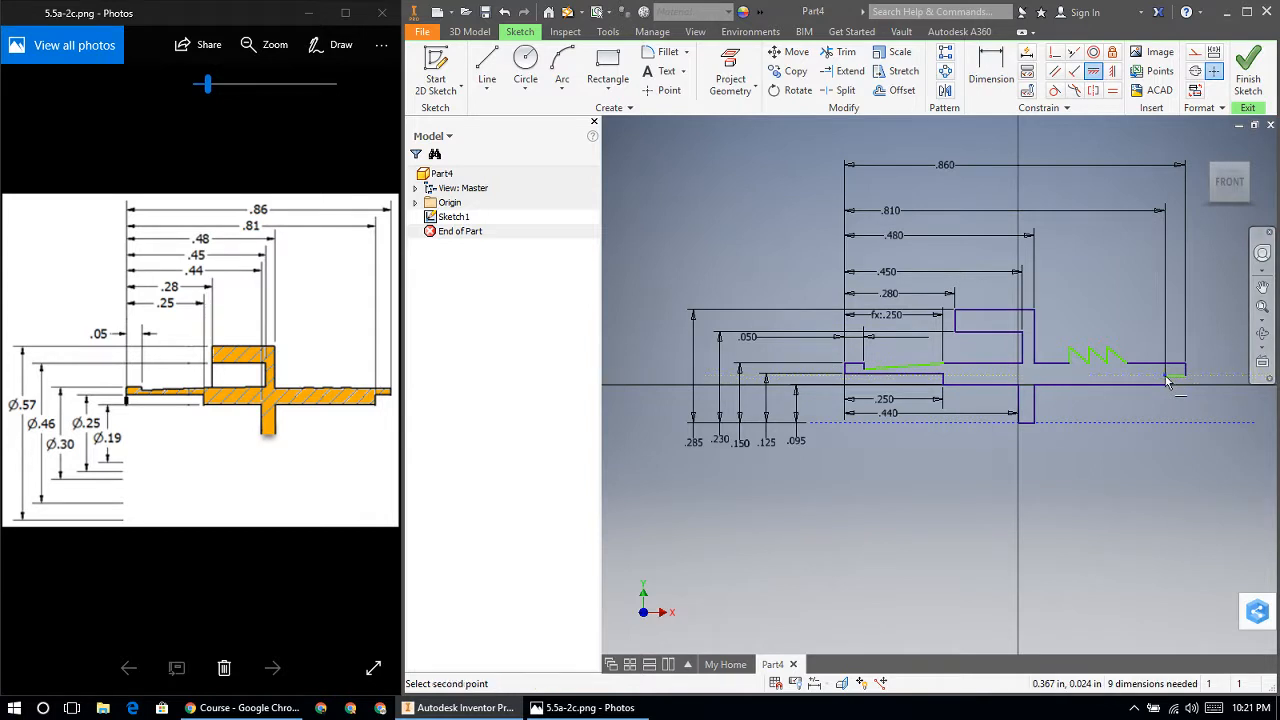
left_click(942, 384)
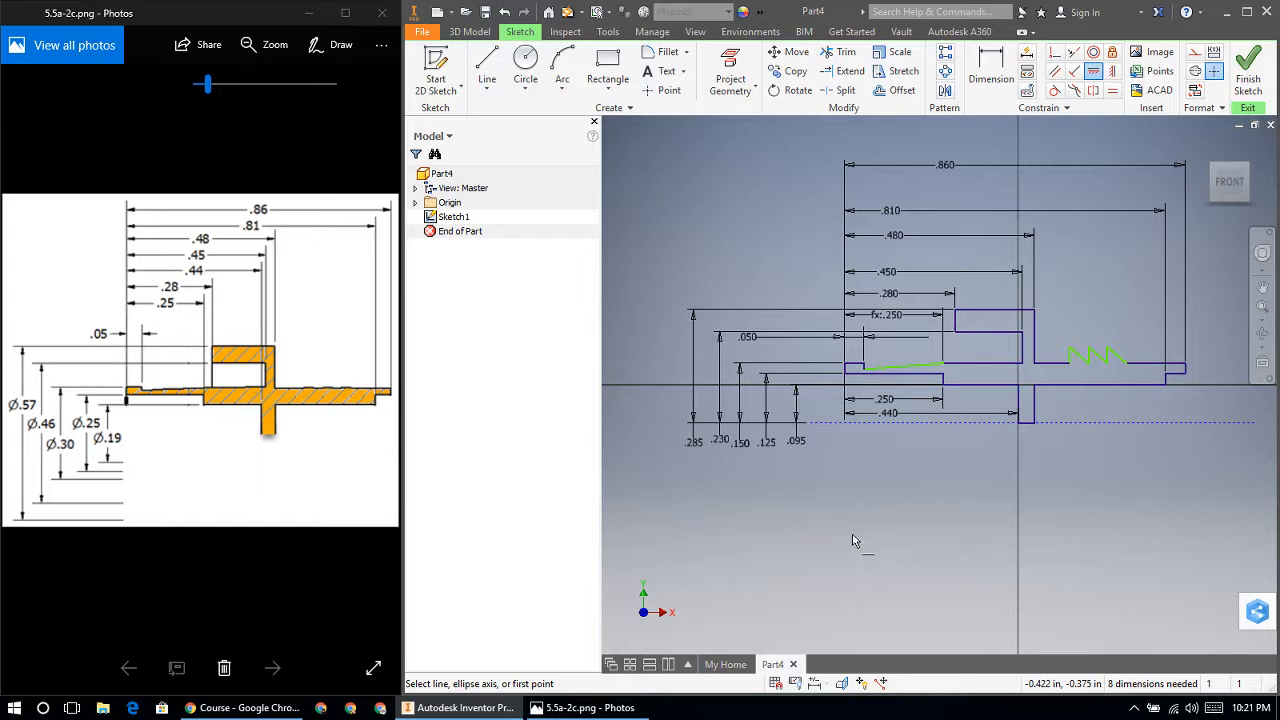
- Dimension the short vertical drop between the left end's top edge and the start of the sloped line as .02 in
left_click(987, 63)
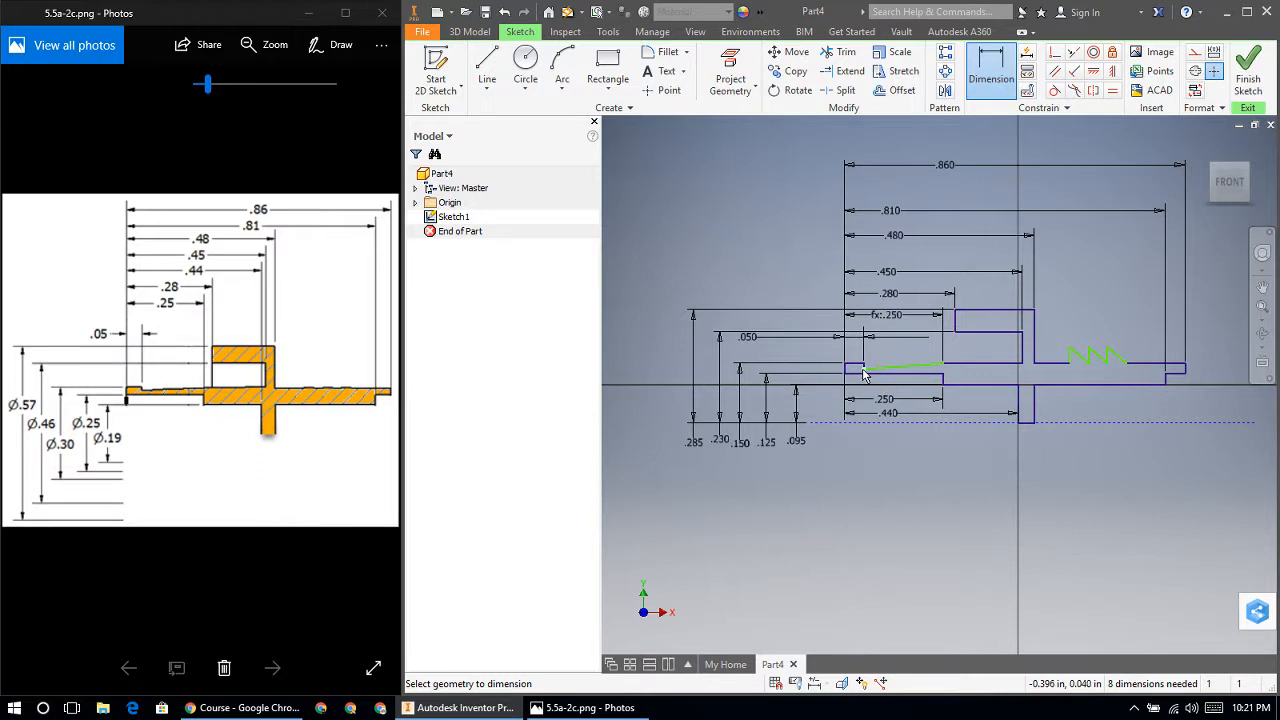
scroll(865, 374, "up", 5)
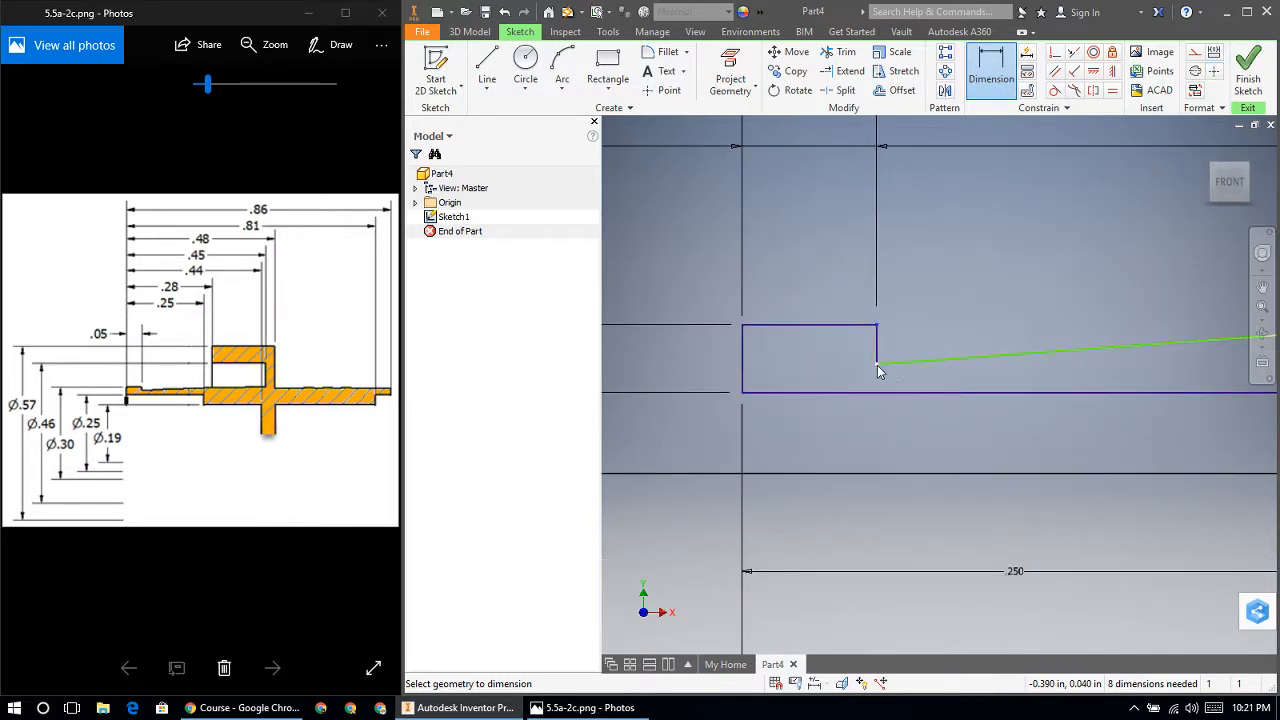
left_click(877, 362)
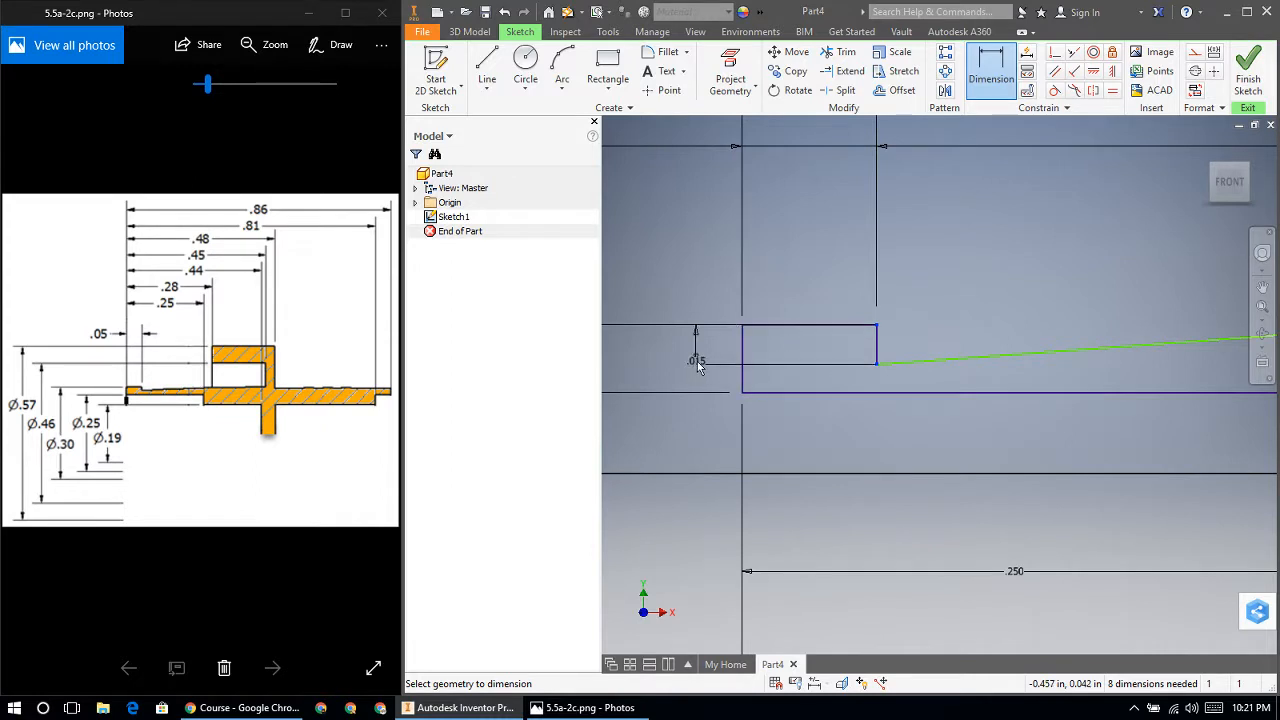
left_click(663, 288)
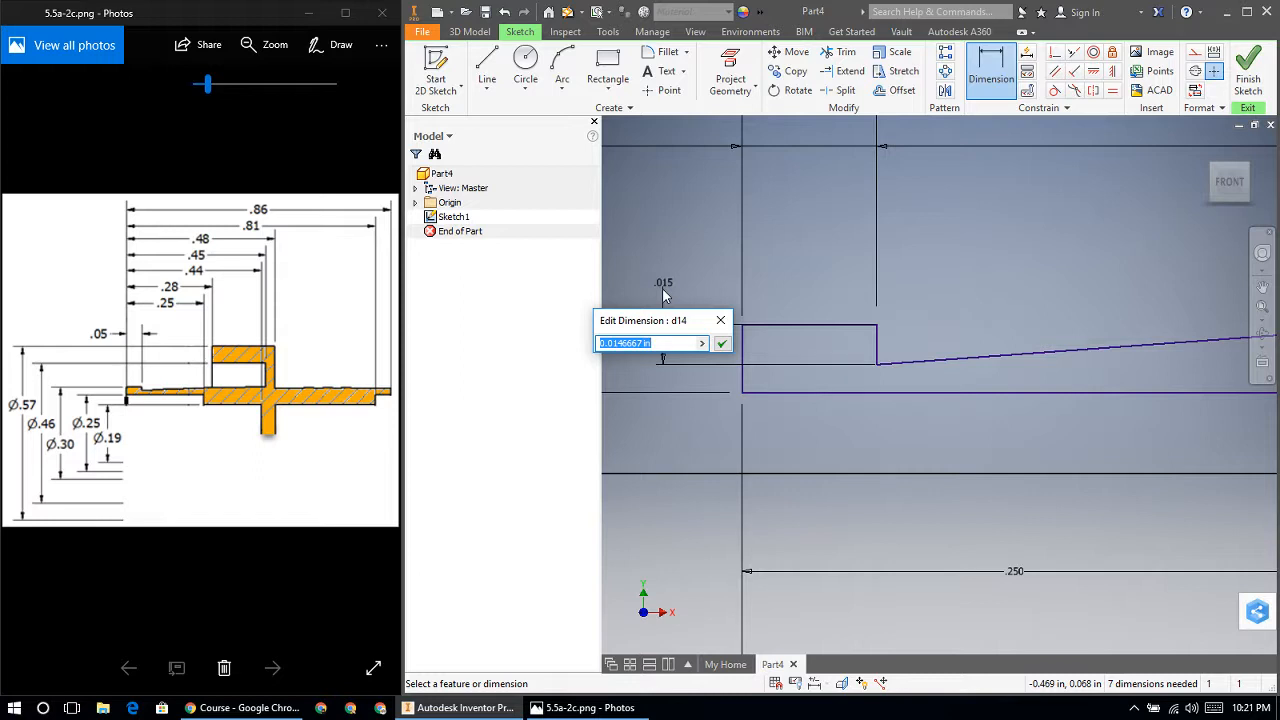
type(".02")
key("Return")
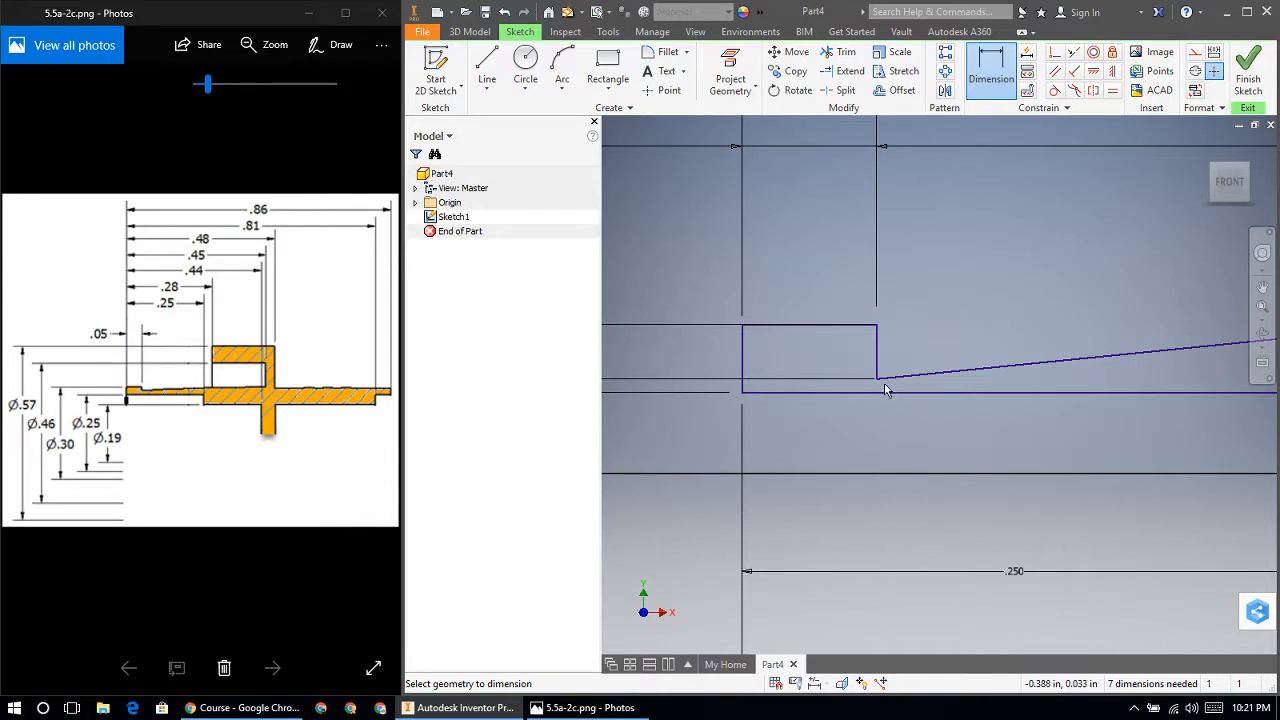
- Dimension the horizontal distance from the last sawtooth's right end to the profile's right end as .1 in
scroll(977, 406, "down", 4)
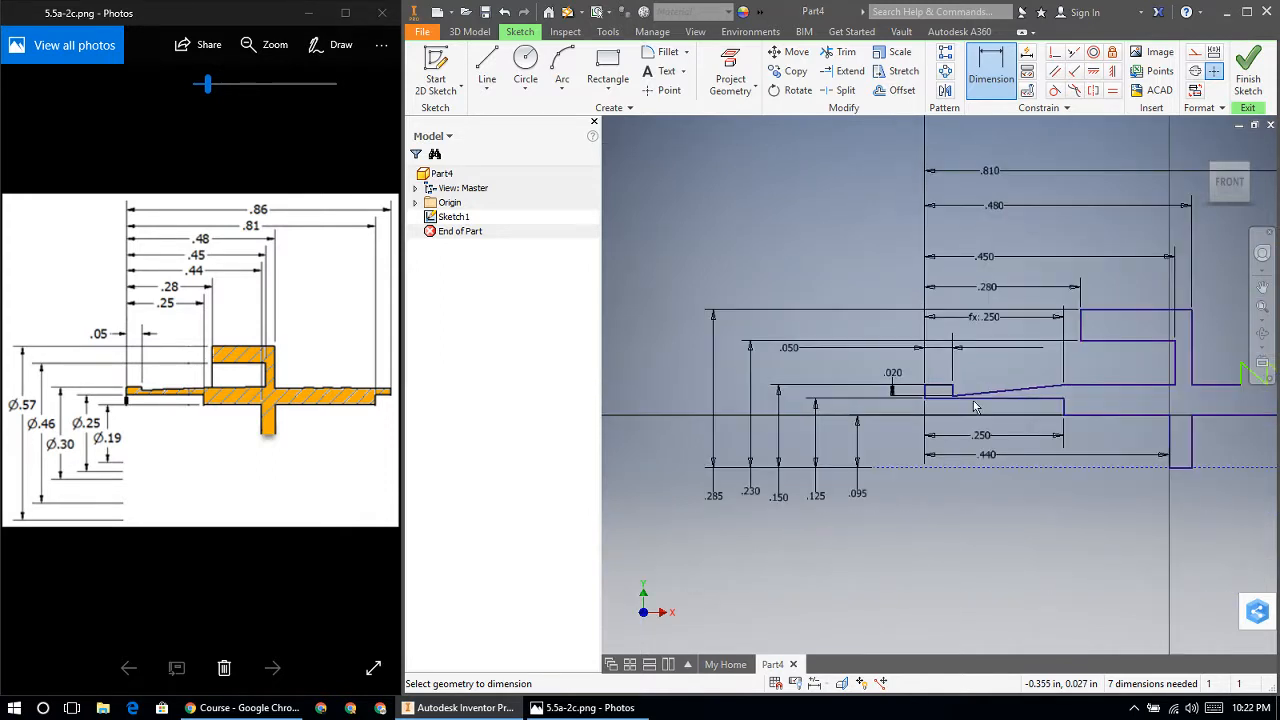
left_click(985, 399)
left_click(1030, 440)
middle_click_drag(1114, 505, 914, 500)
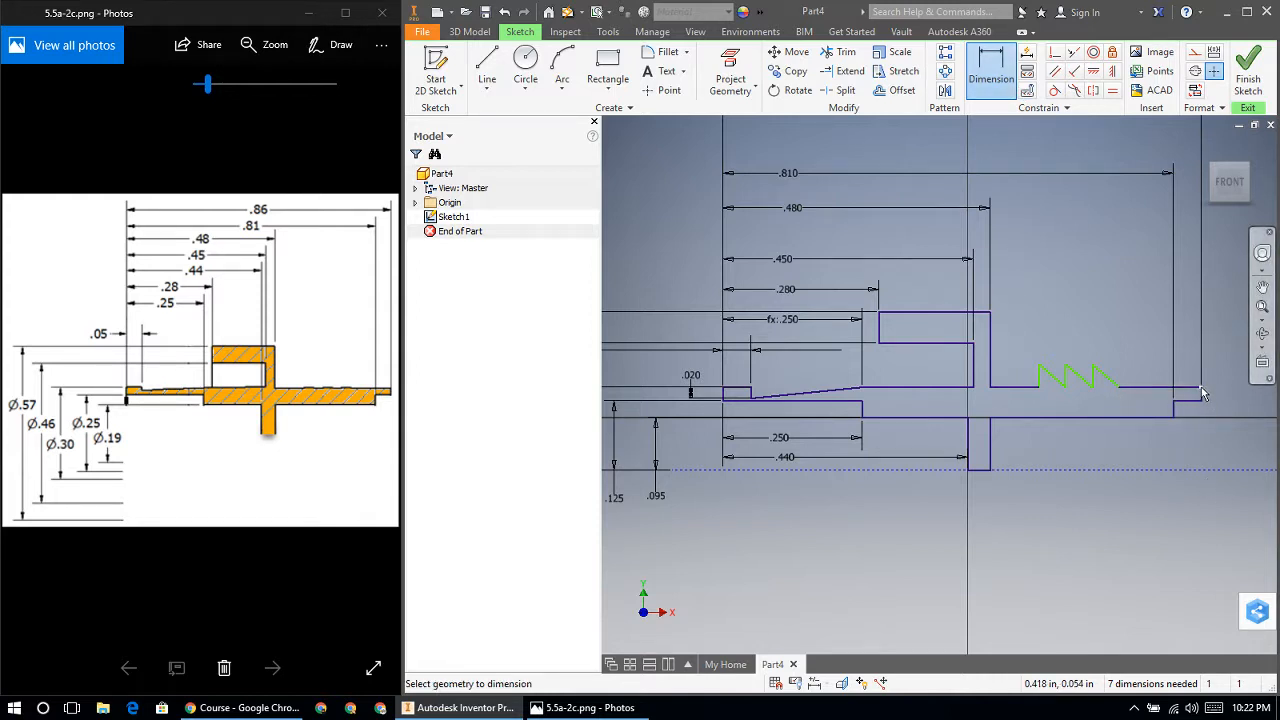
left_click(1121, 393)
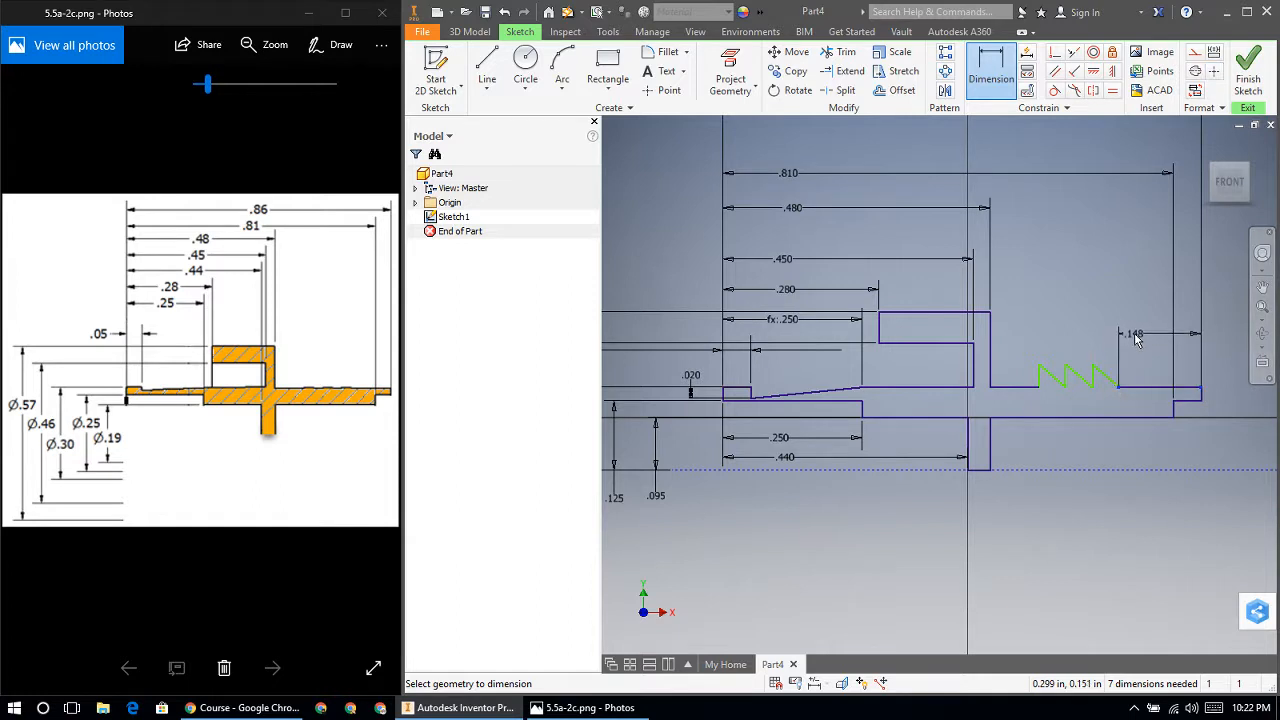
left_click(1150, 320)
type(".")
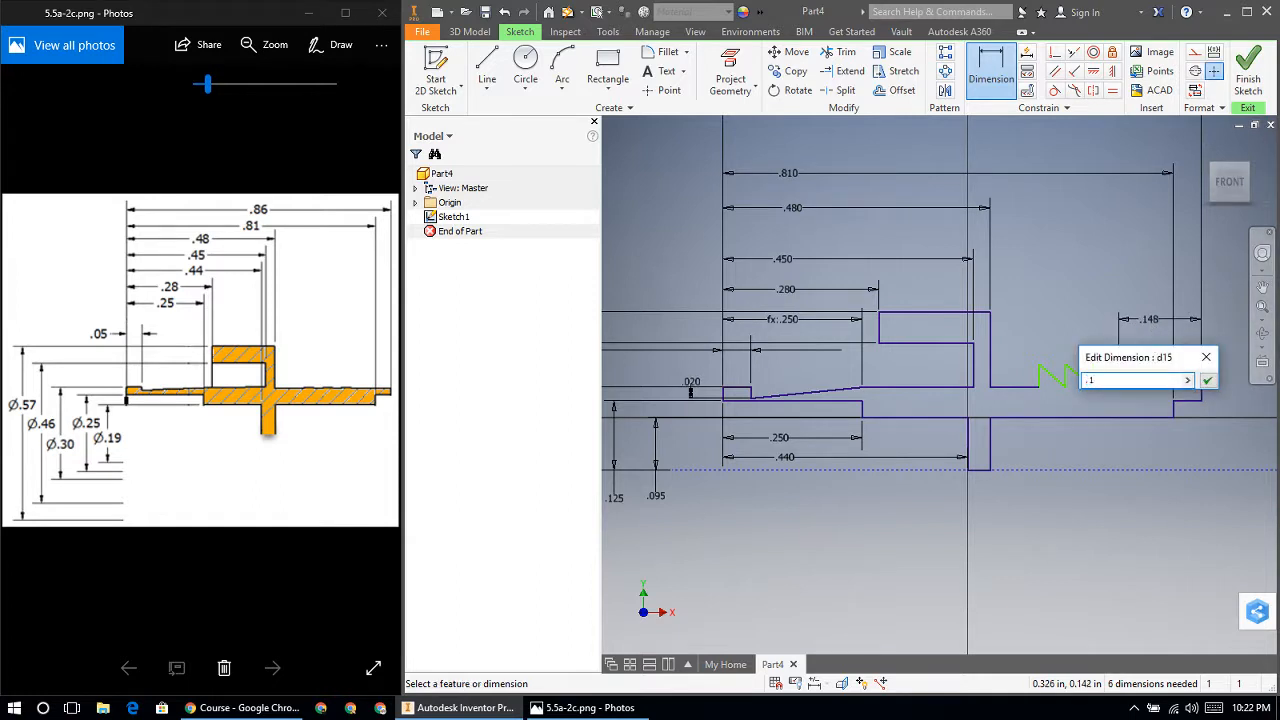
type("1")
key("Return")
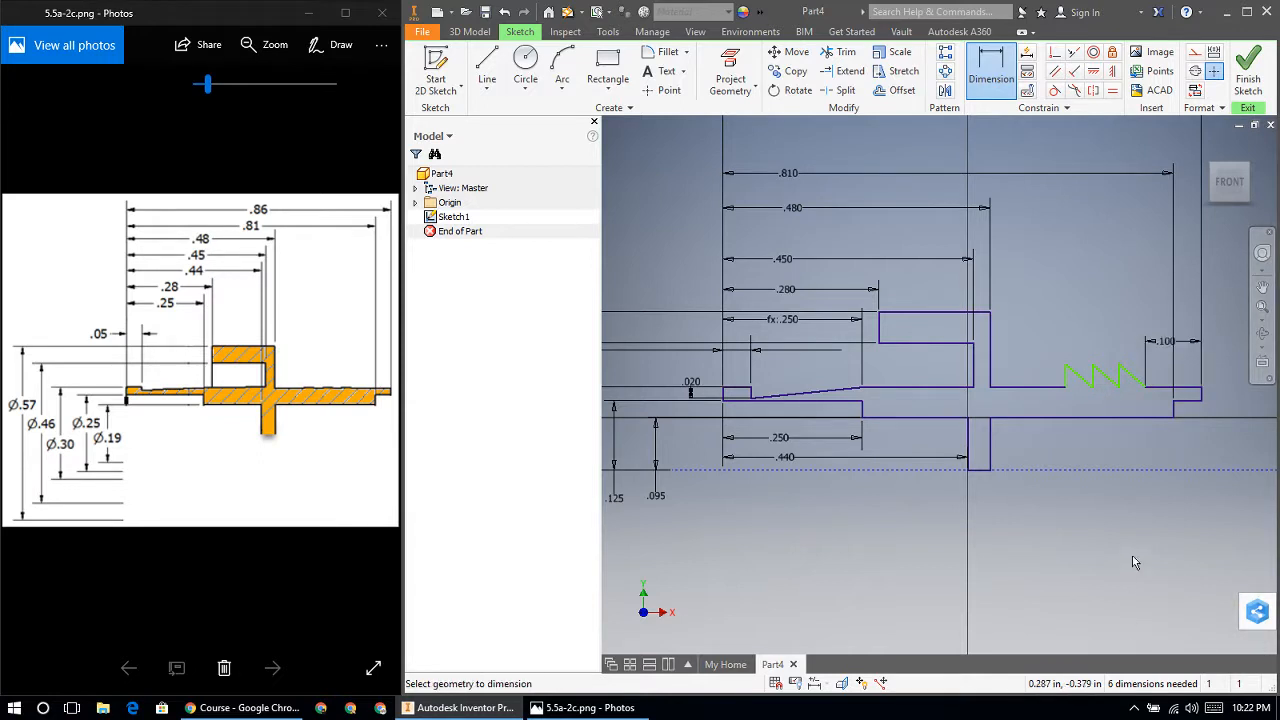
- Dimension the horizontal width of the rightmost sawtooth as .060 in
left_click(1121, 389)
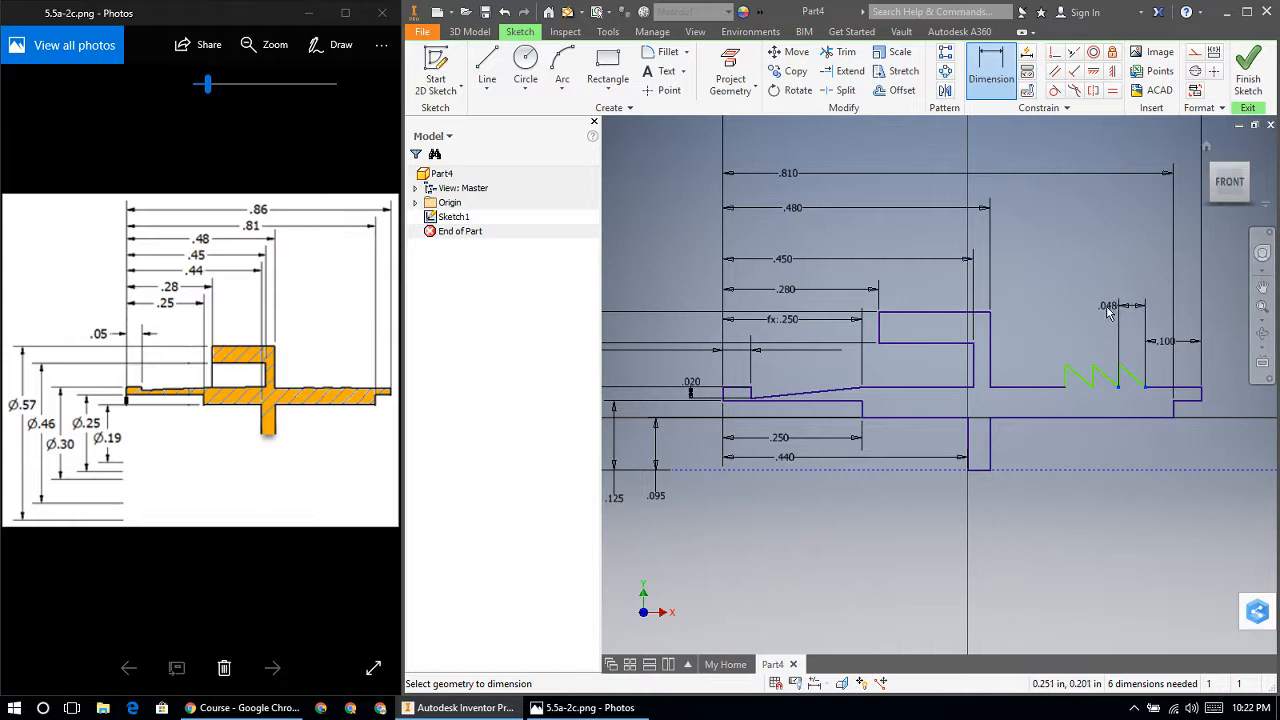
left_click(1107, 314)
type(".6")
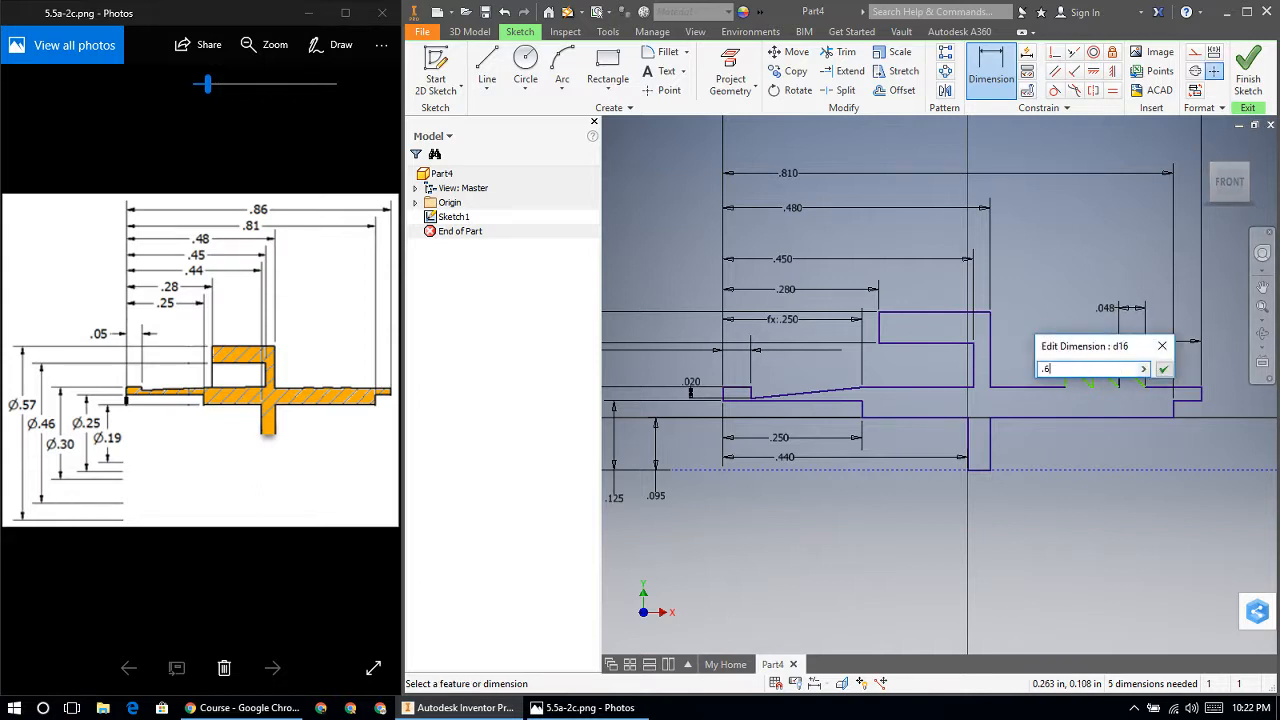
key("Return")
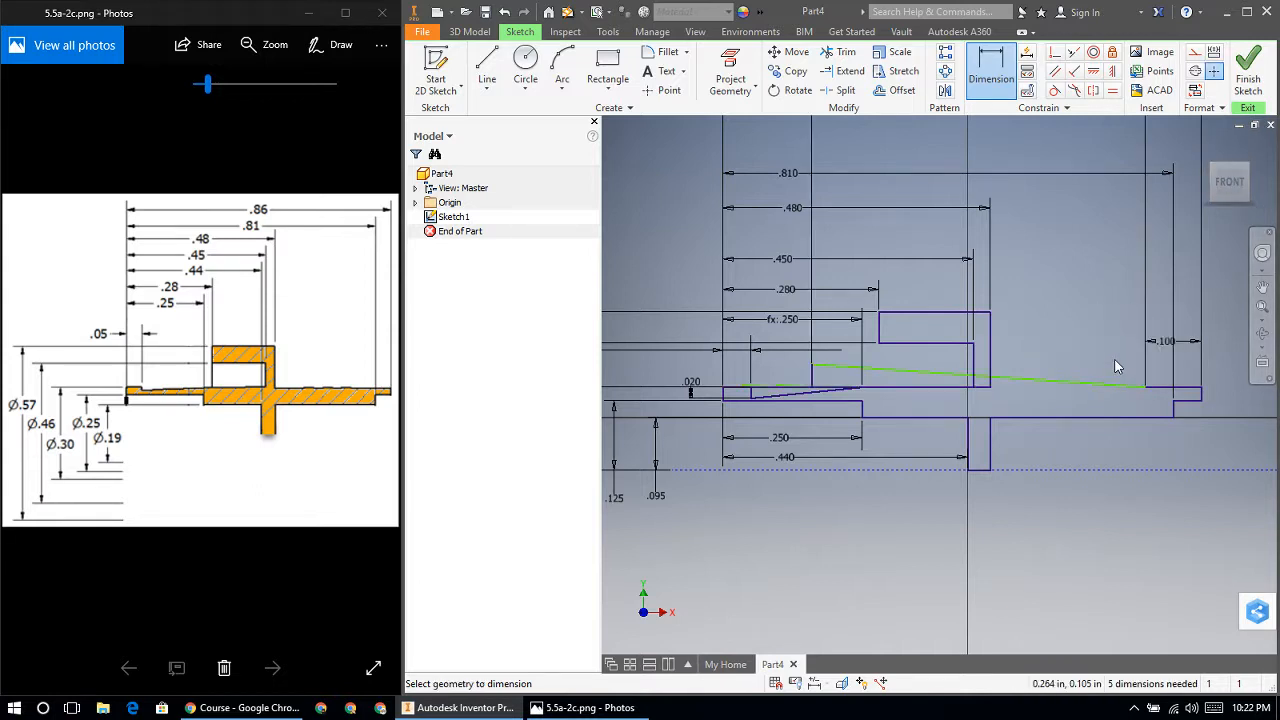
key("ctrl+z")
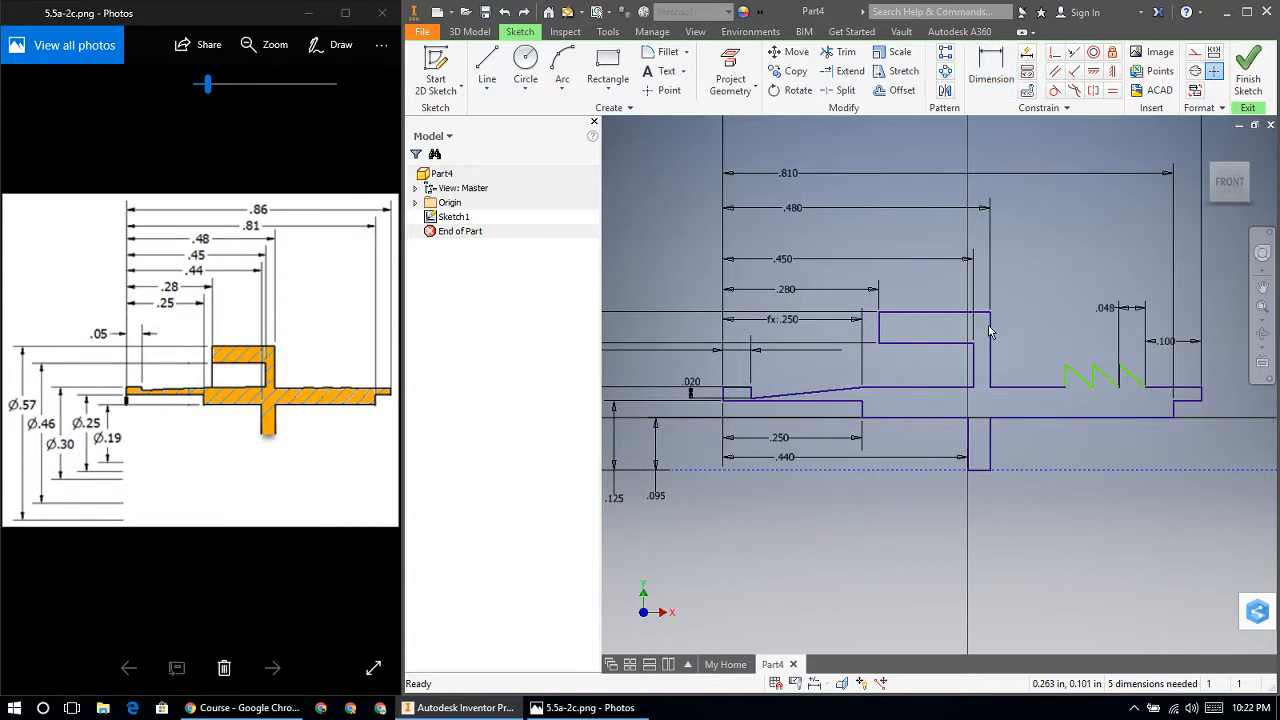
double_click(1117, 329)
type(".060")
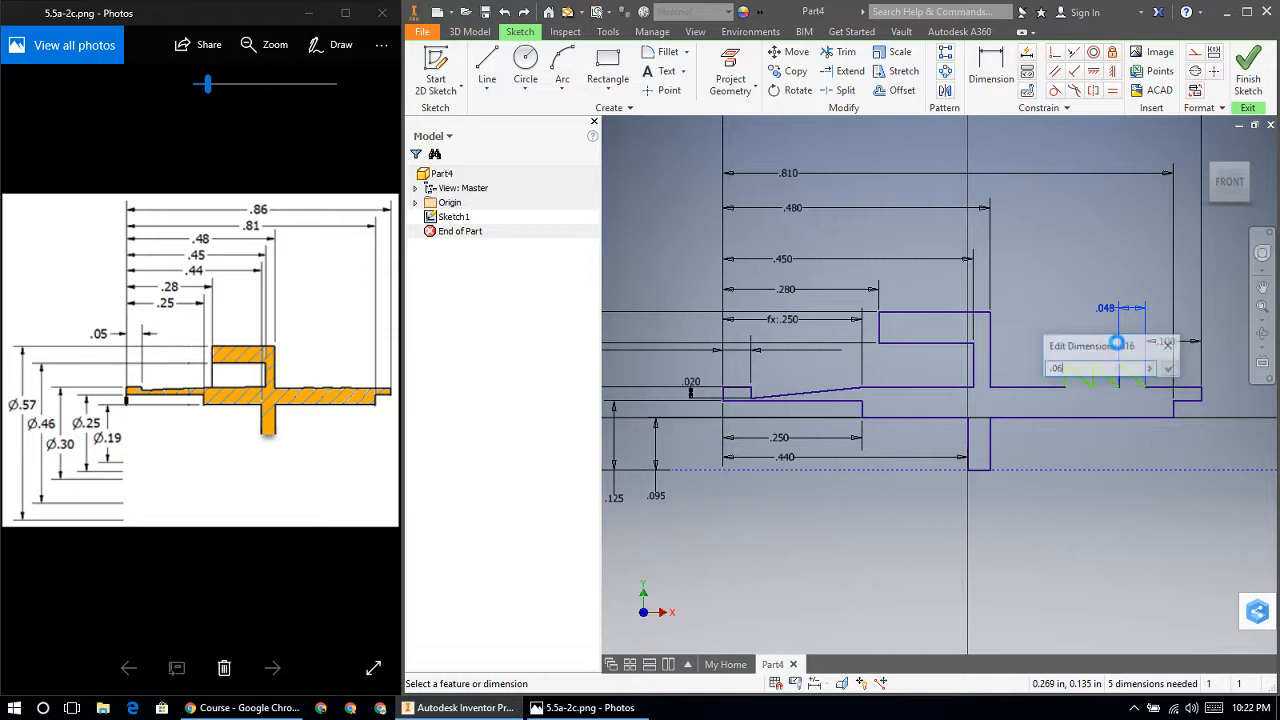
key("Return")
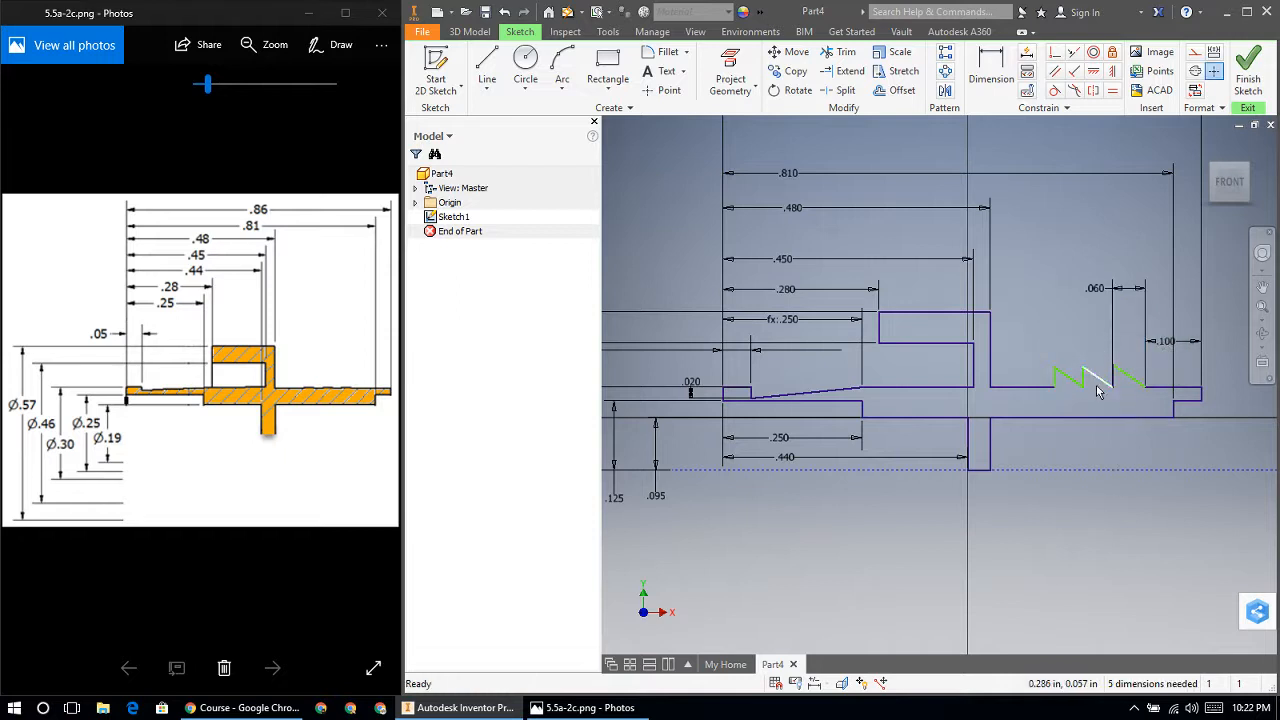
- Dimension the horizontal width of the middle sawtooth, linking its value to the rightmost sawtooth's width dimension d16
key("d")
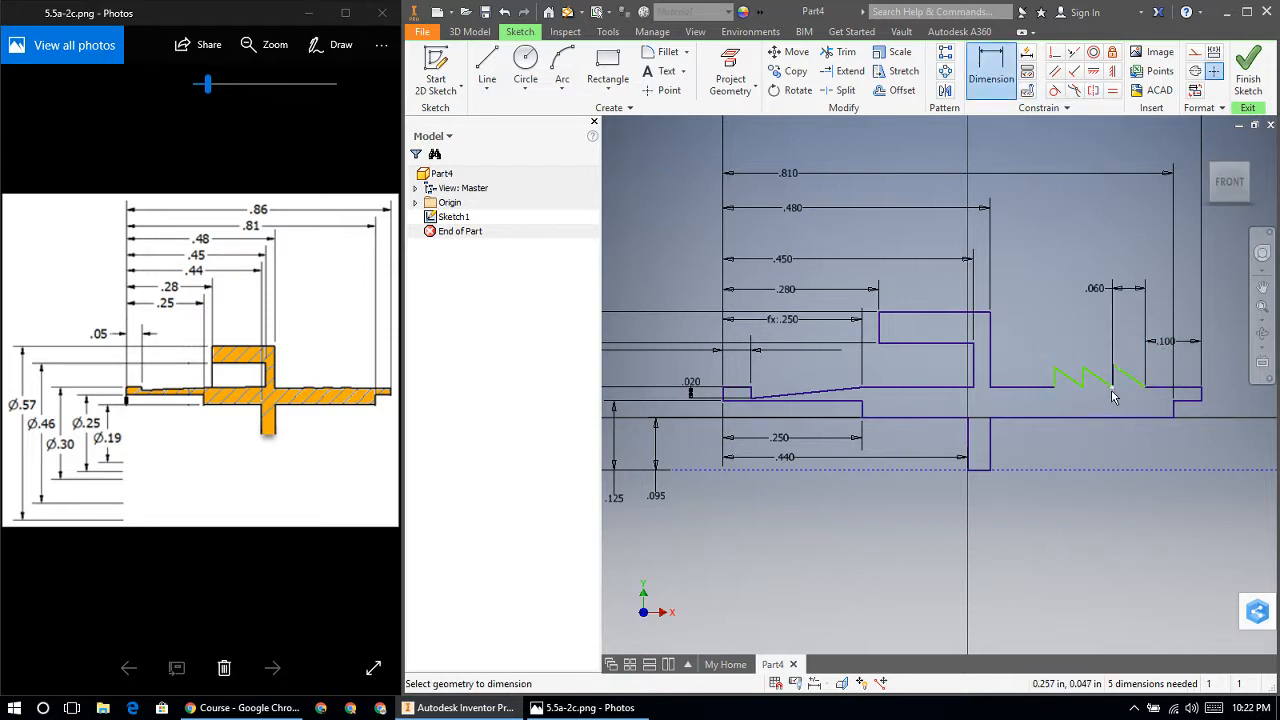
left_click(1112, 388)
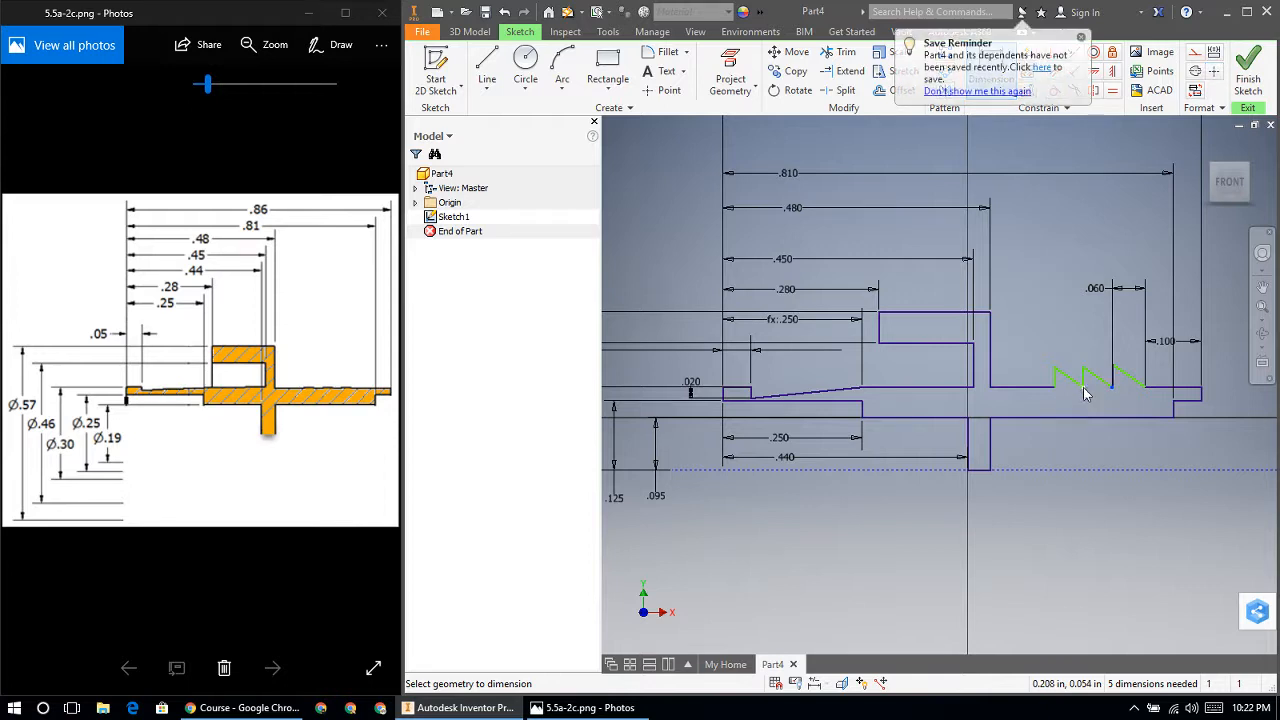
left_click(1083, 388)
left_click(1070, 318)
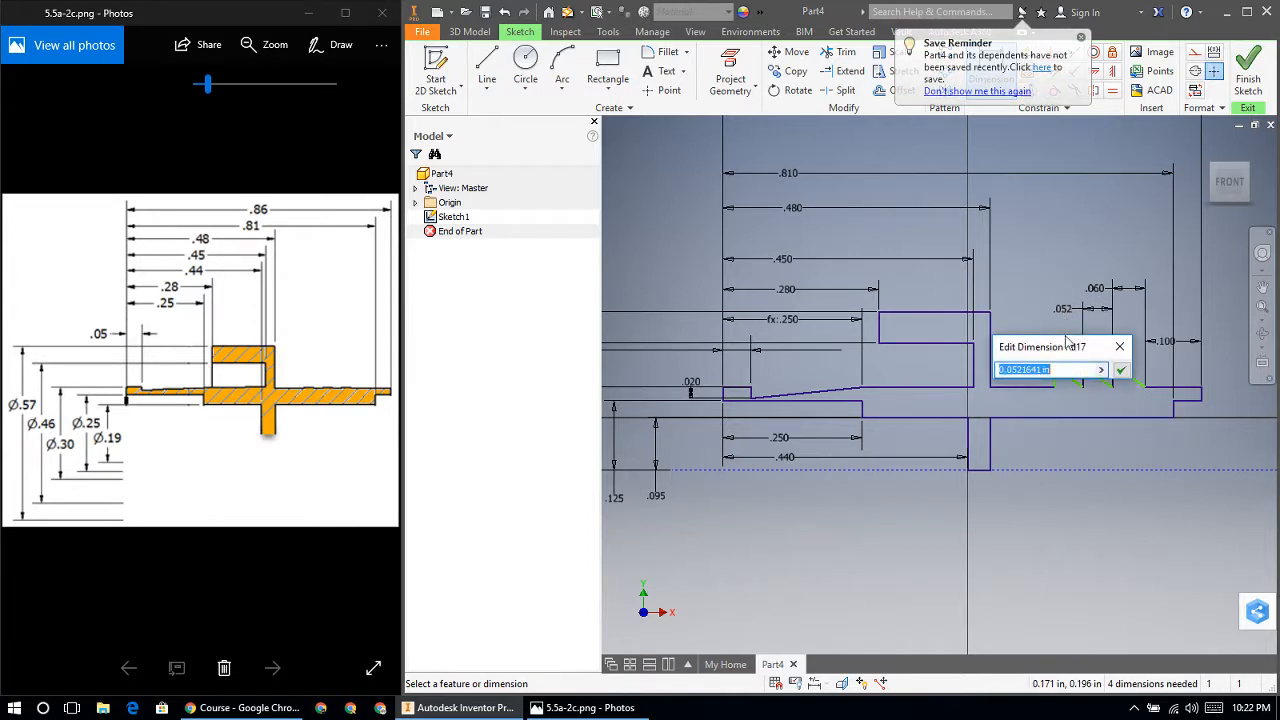
left_click(1100, 298)
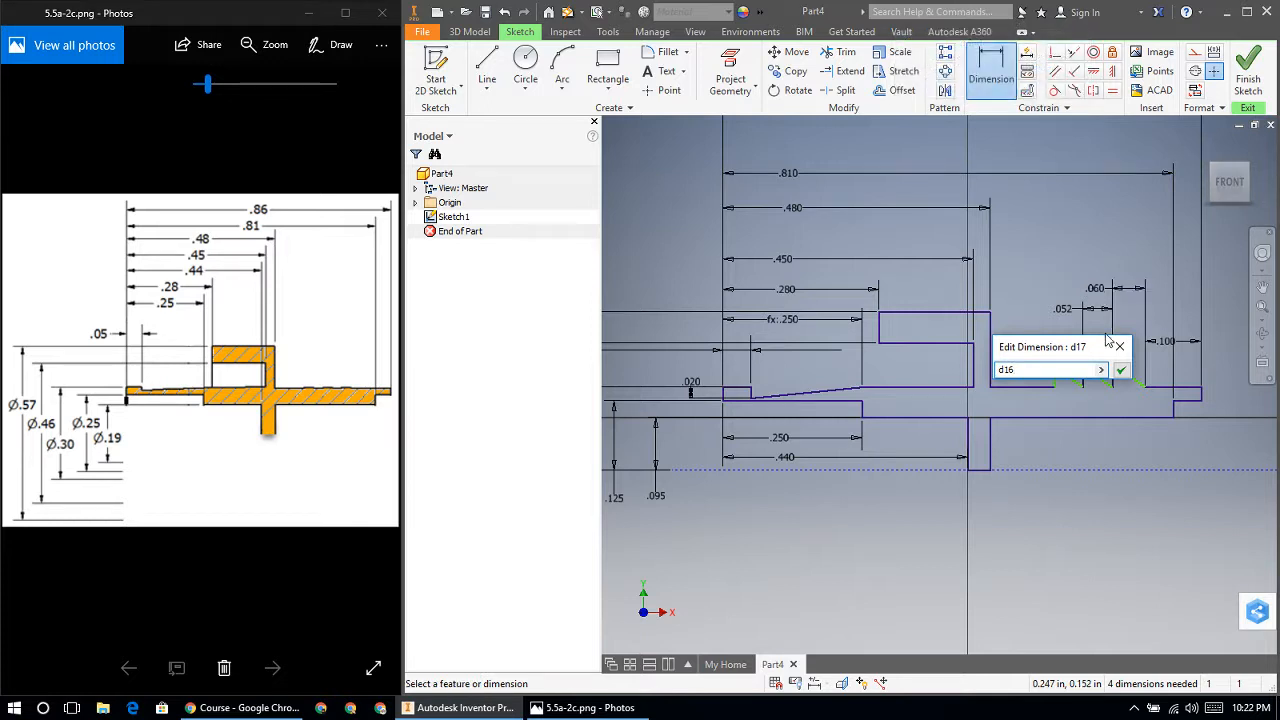
key("Return")
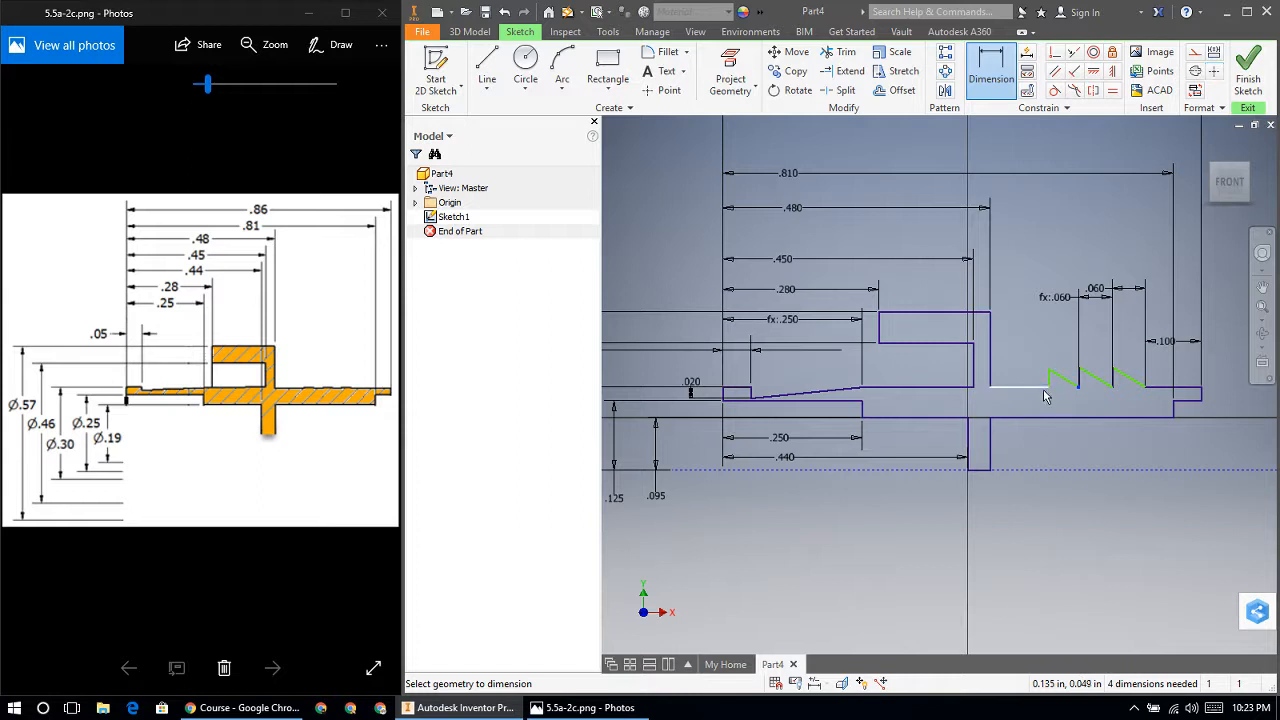
- Dimension the horizontal width of the leftmost sawtooth, linking its value to the rightmost sawtooth's width dimension
left_click(1058, 376)
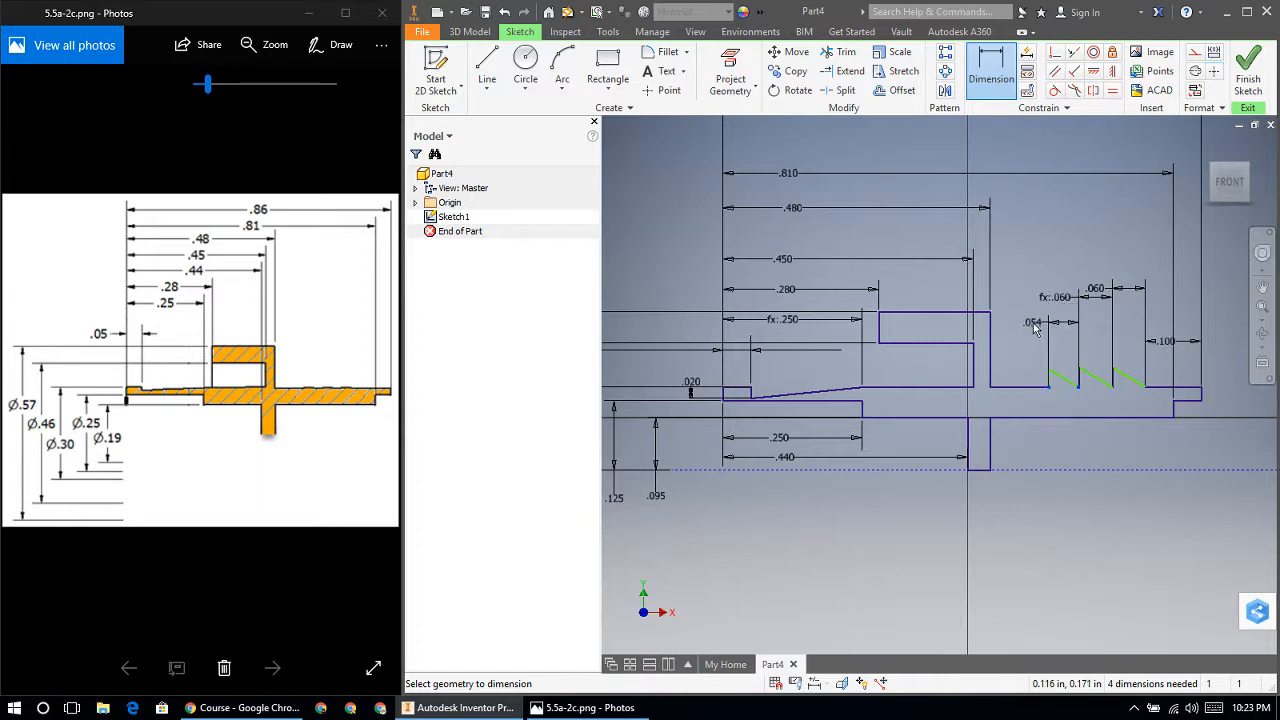
left_click(1030, 321)
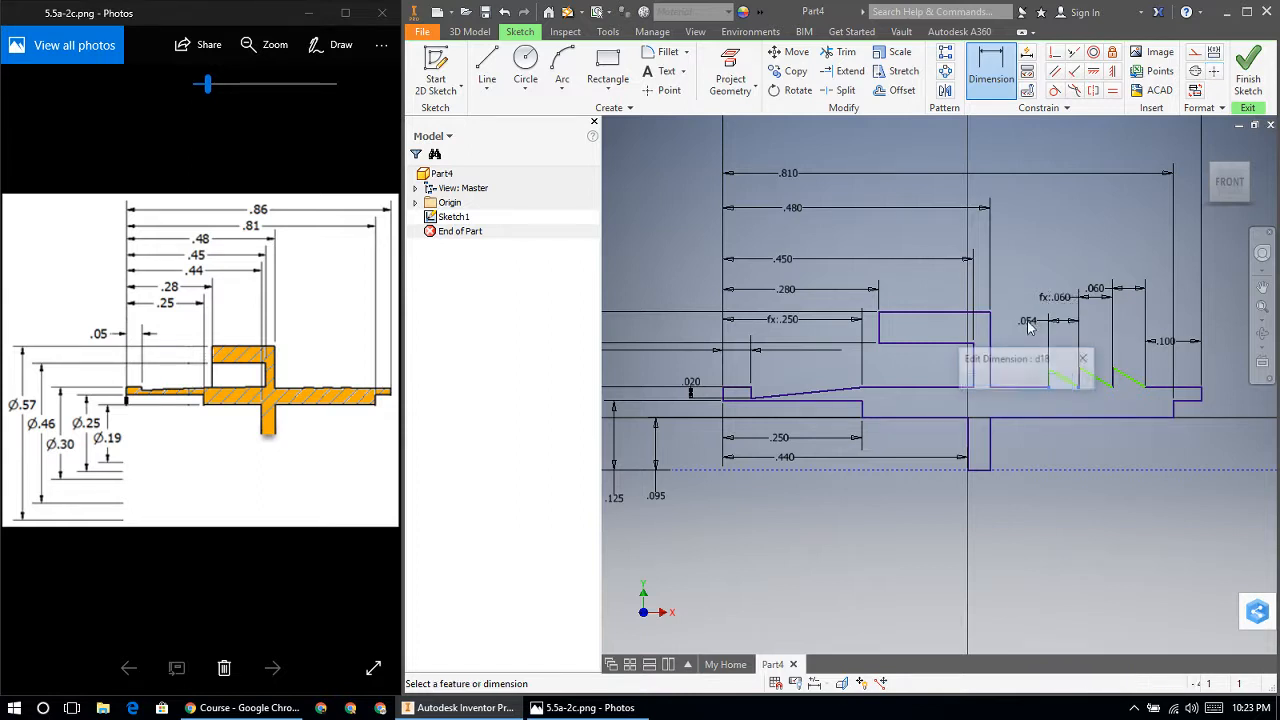
left_click(1097, 294)
key("Return")
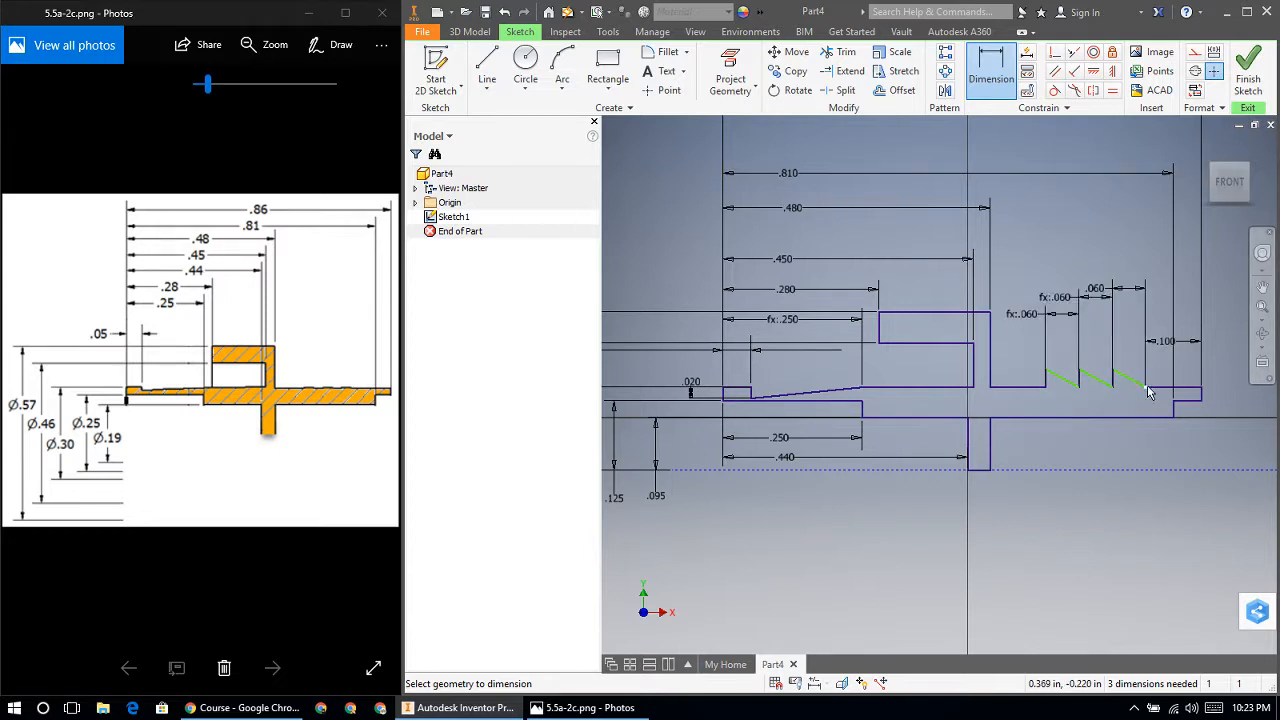
- Dimension the height of the leftmost sawtooth's vertical edge as .01 in
left_click(1046, 372)
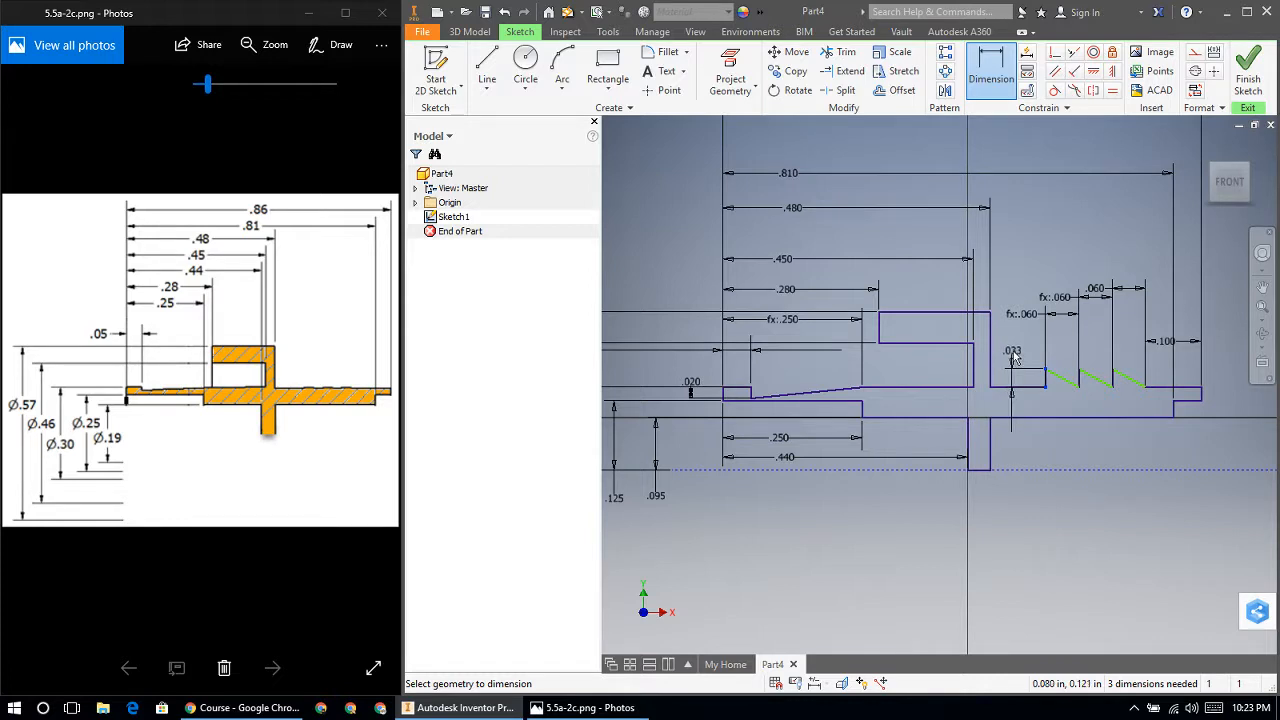
left_click(1013, 350)
type(".0")
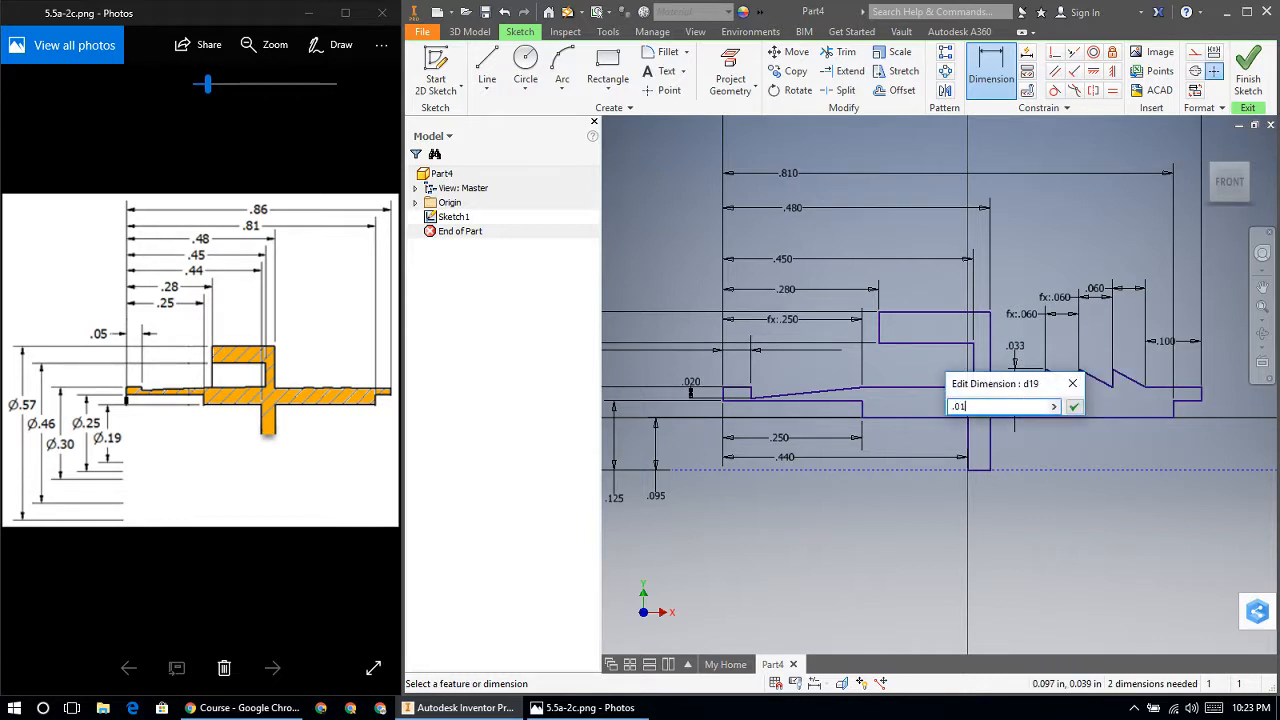
type("1")
key("Return")
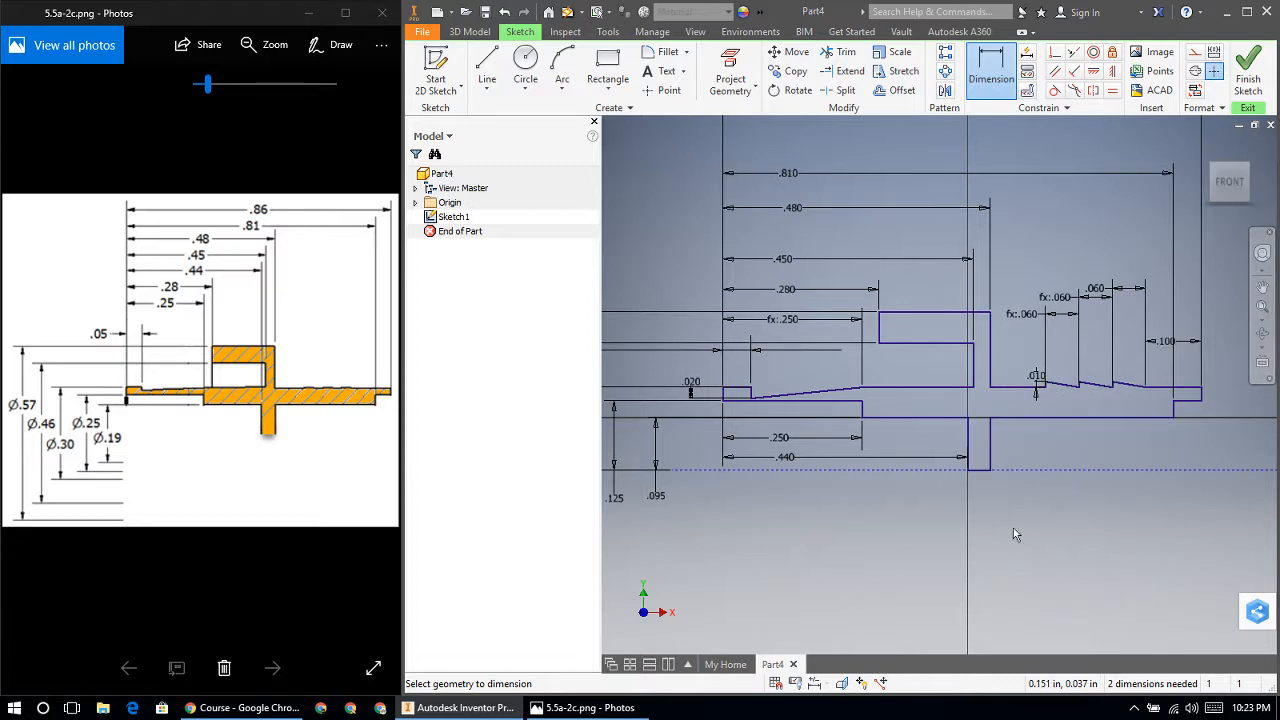
- Finish the sketch and set up a Revolve of the axle profile about the dashed construction centerline
scroll(1077, 535, "down", 3)
scroll(1077, 537, "up", 2)
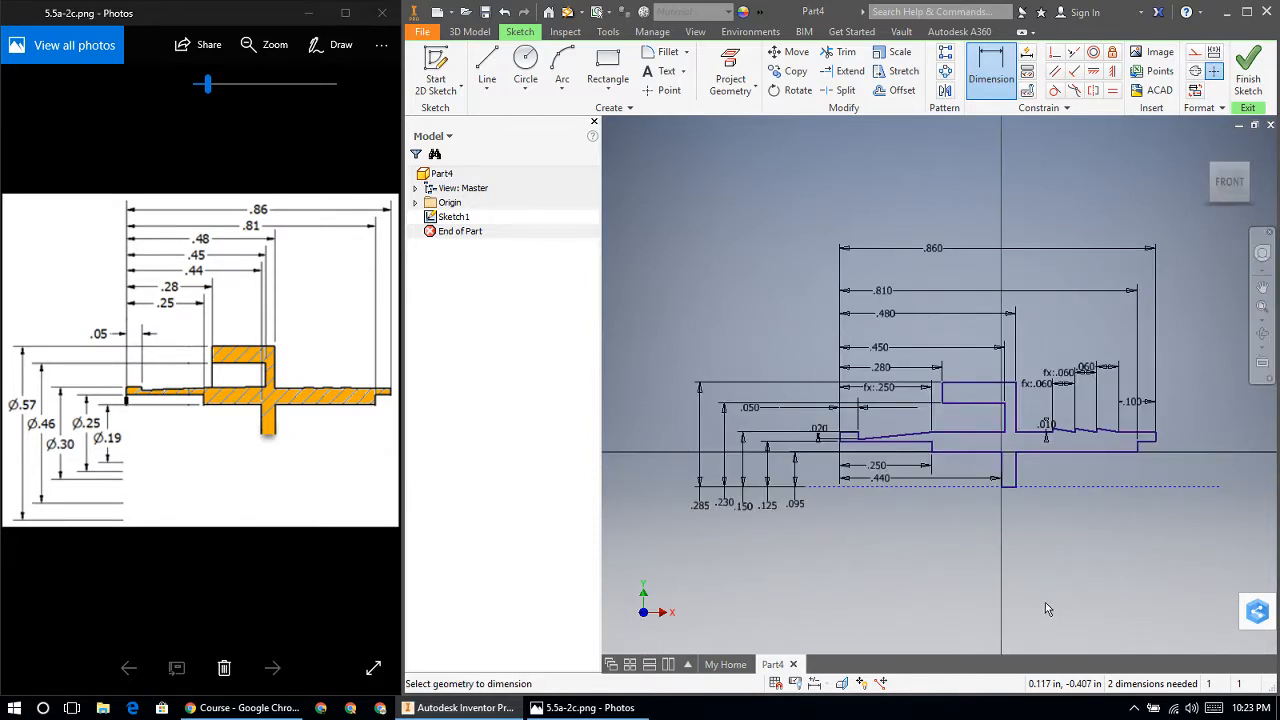
left_click(1247, 80)
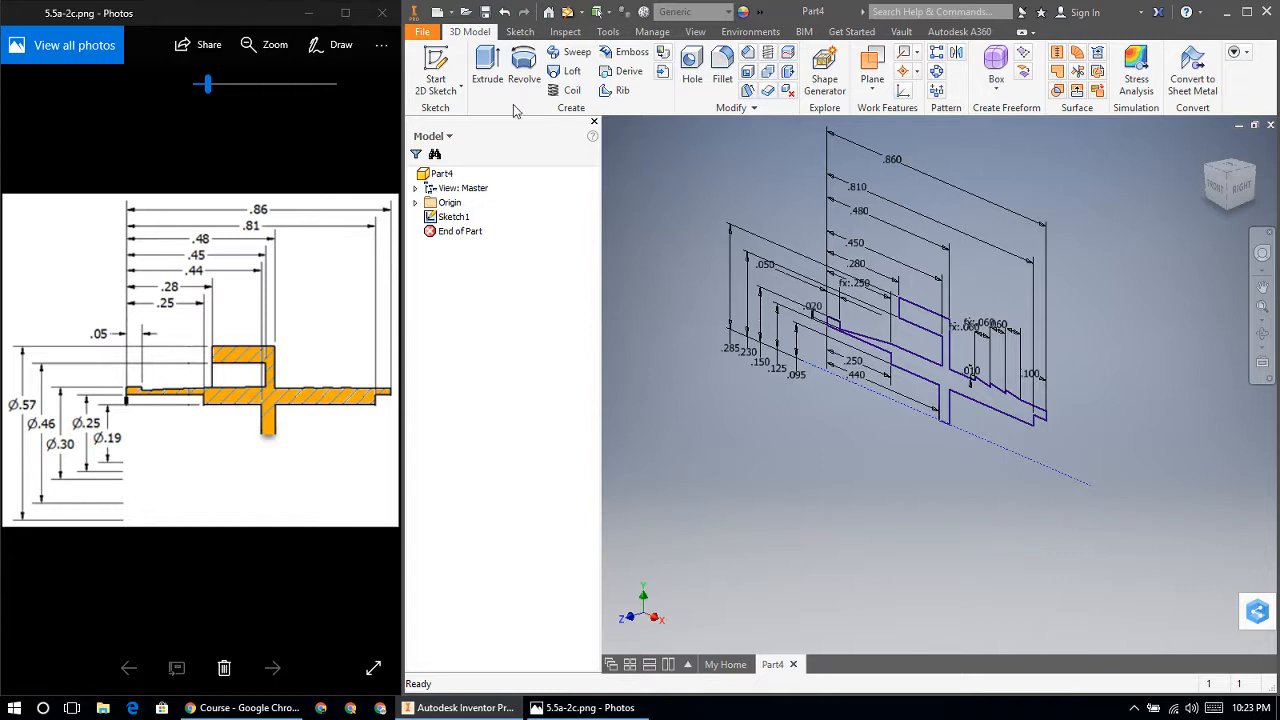
left_click(525, 70)
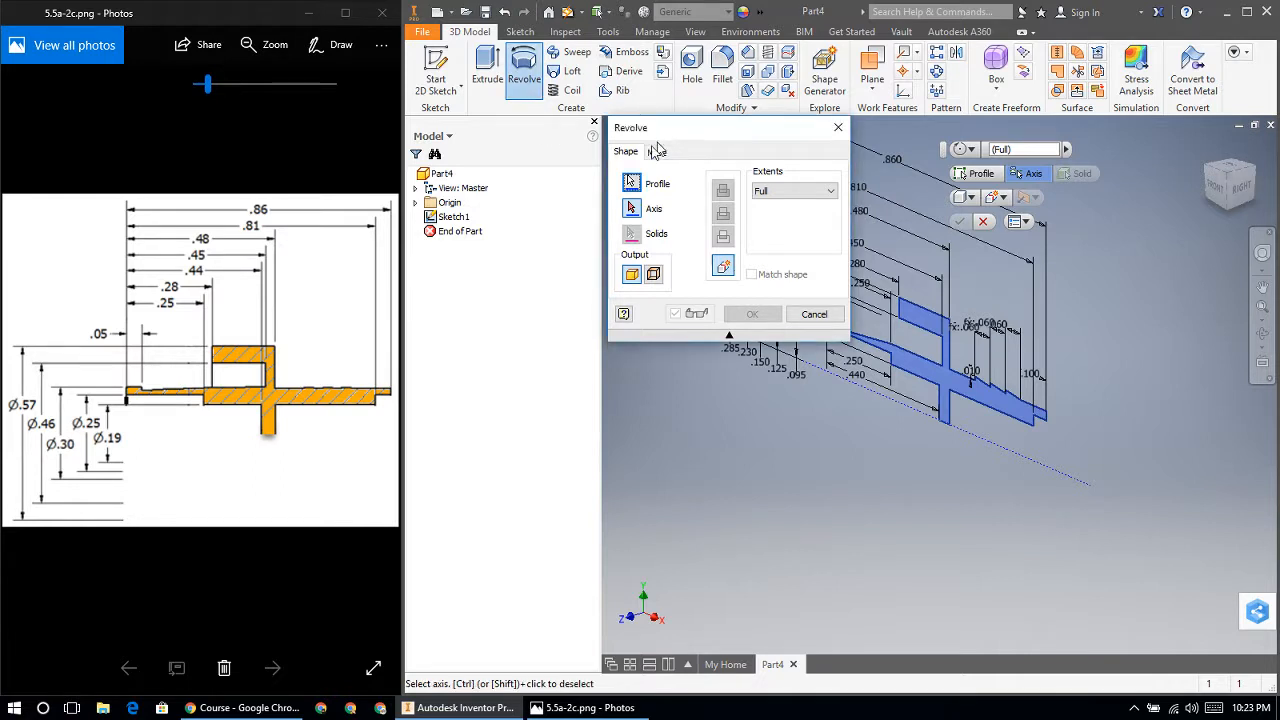
left_click_drag(667, 134, 507, 210)
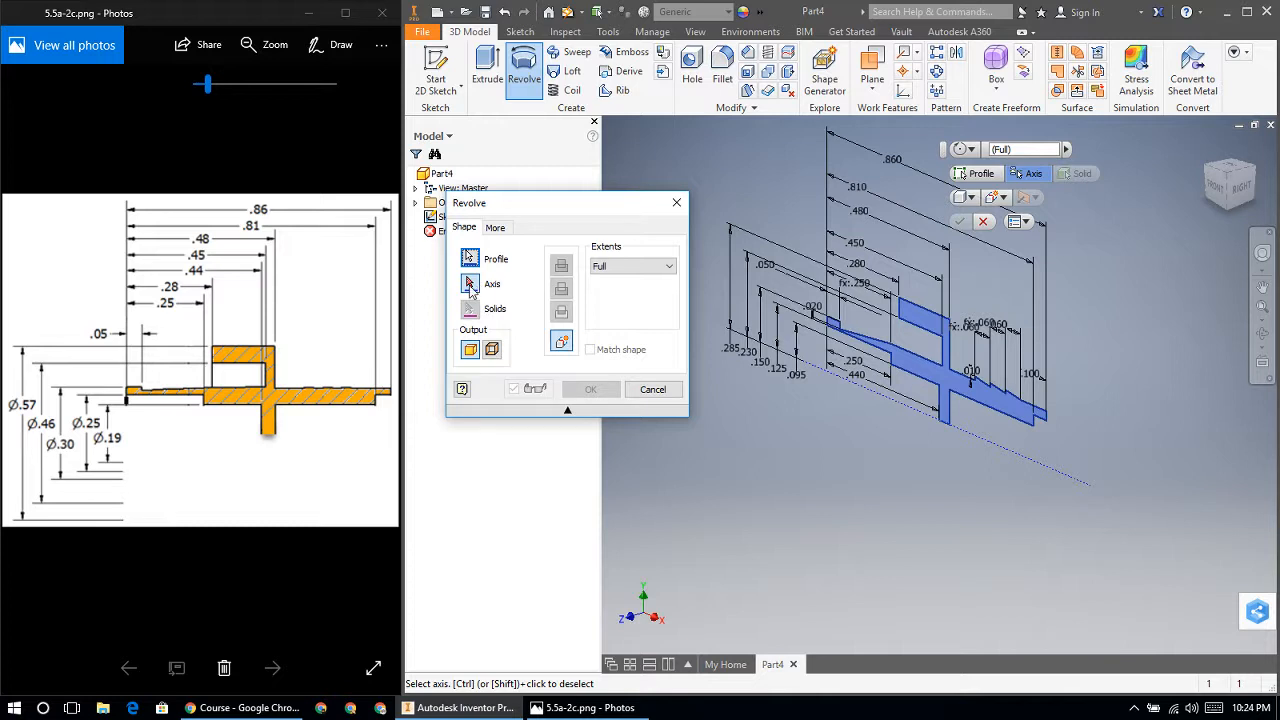
left_click(1008, 453)
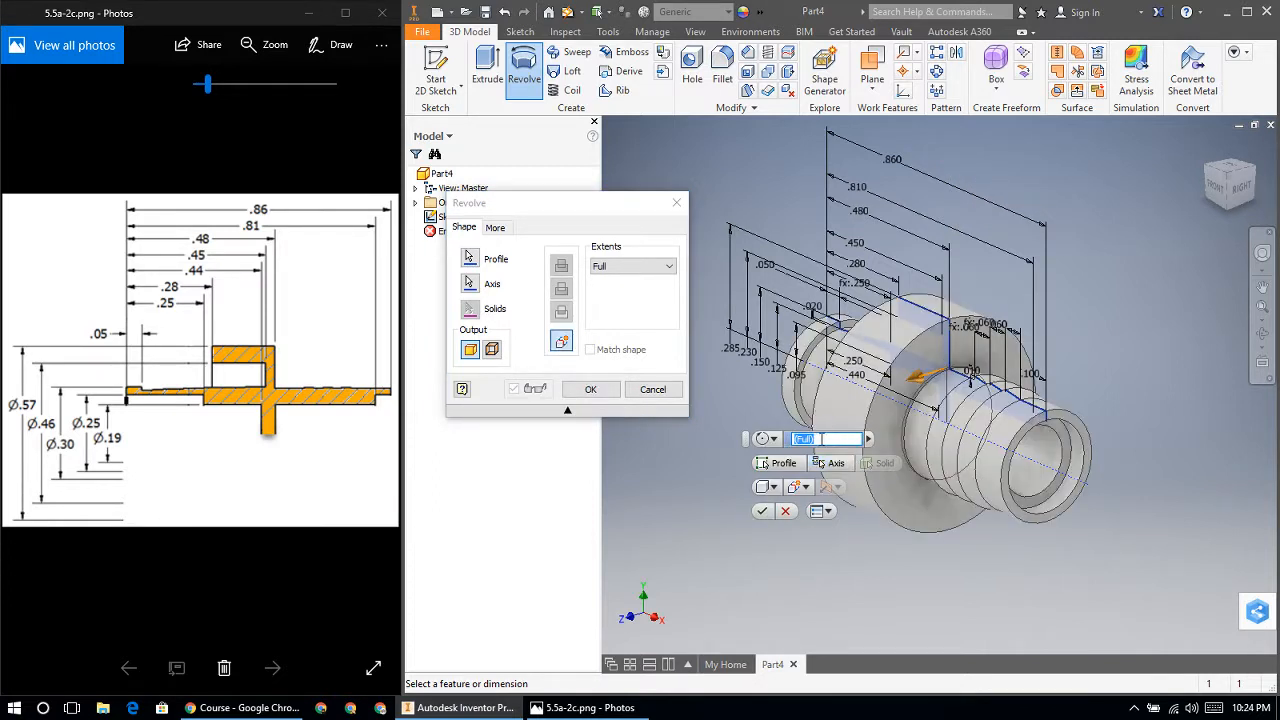
- Preview the revolve by angle at 45 degrees, then flip its direction and try 90, 180 and 270 degrees
left_click(665, 266)
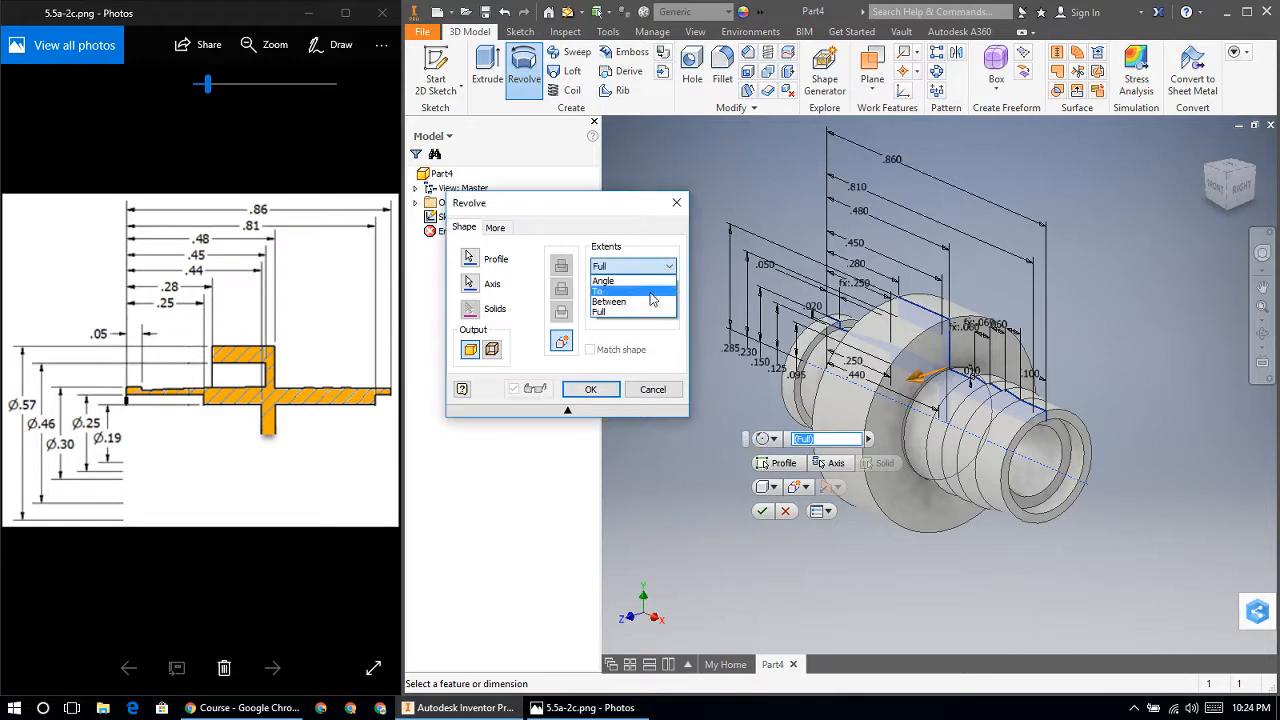
left_click(629, 283)
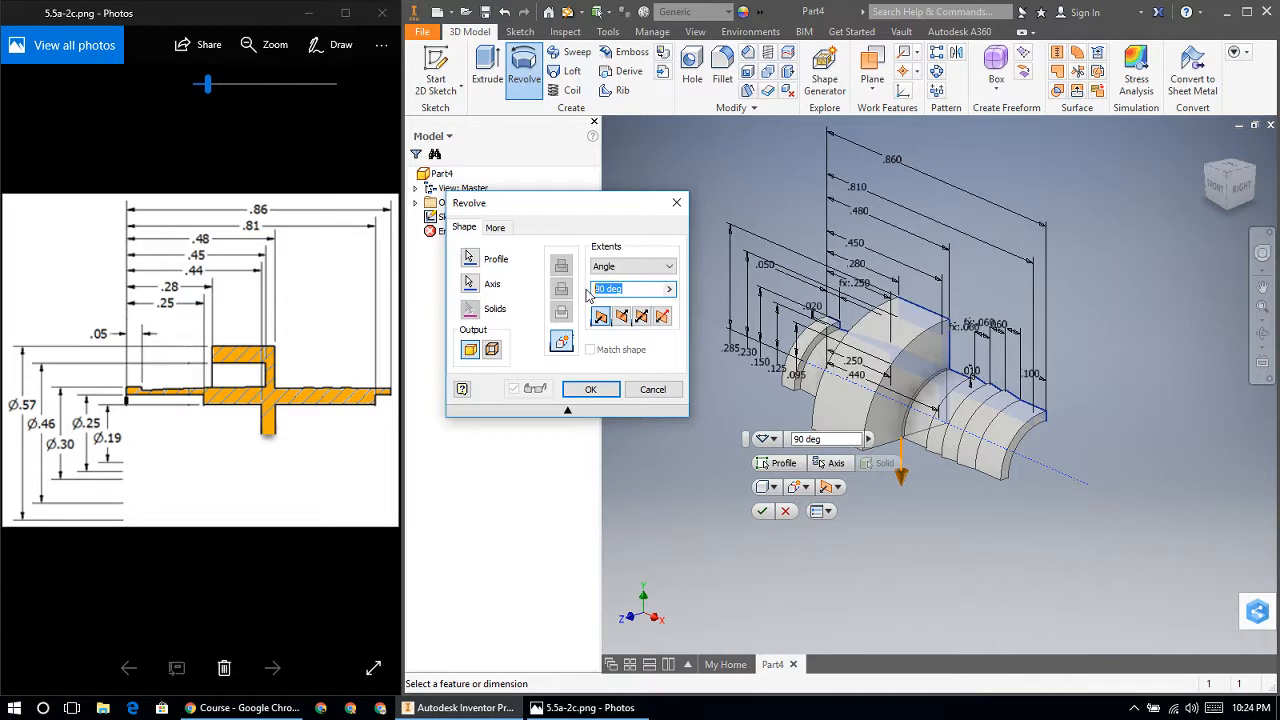
type("45")
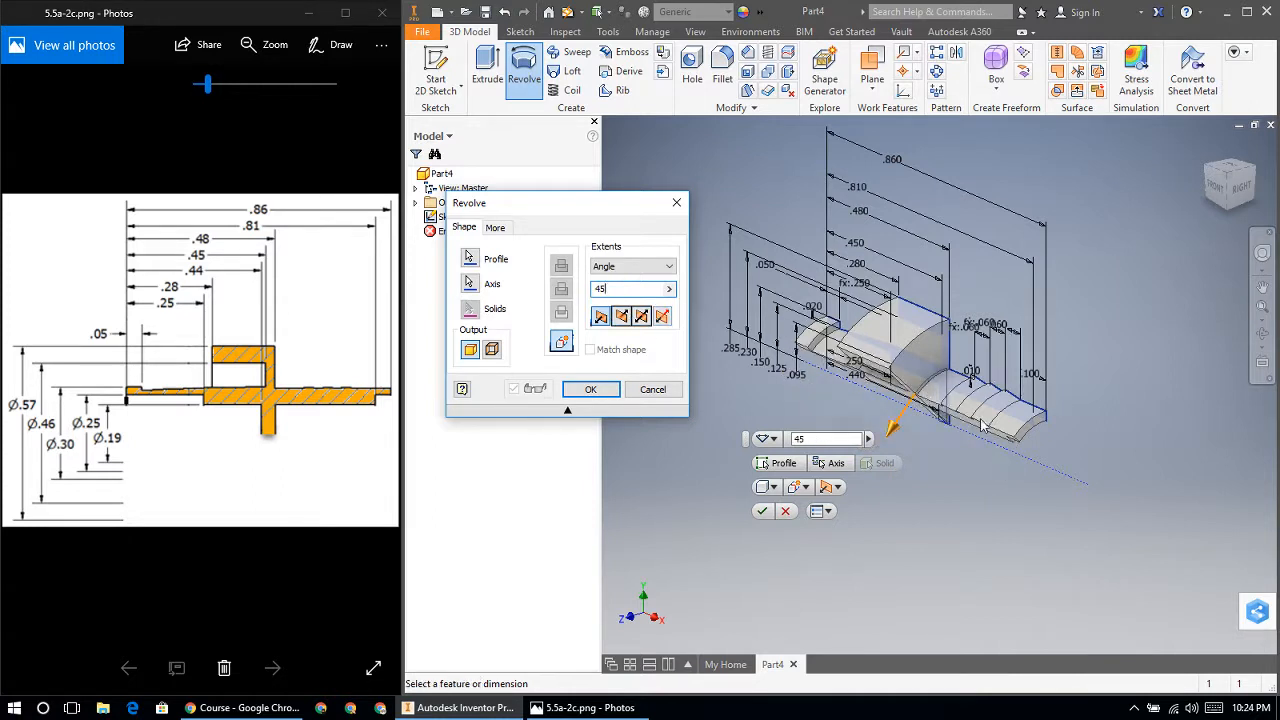
left_click(622, 316)
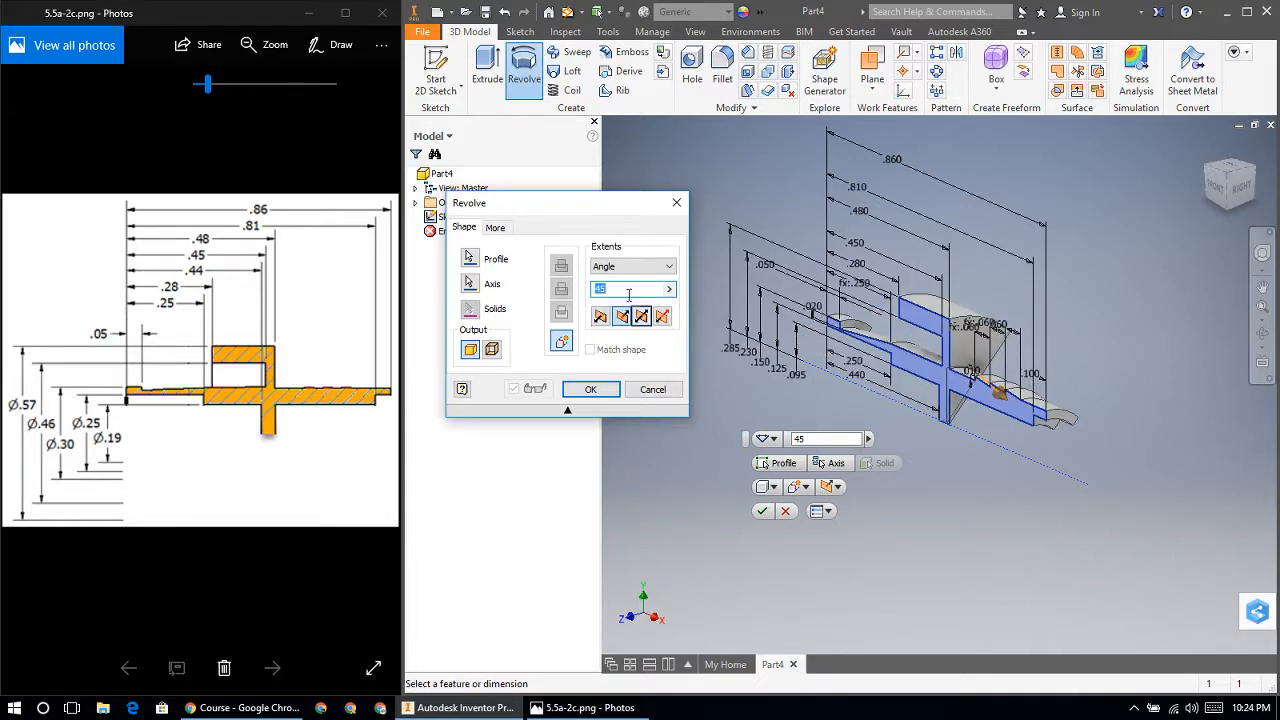
type("90")
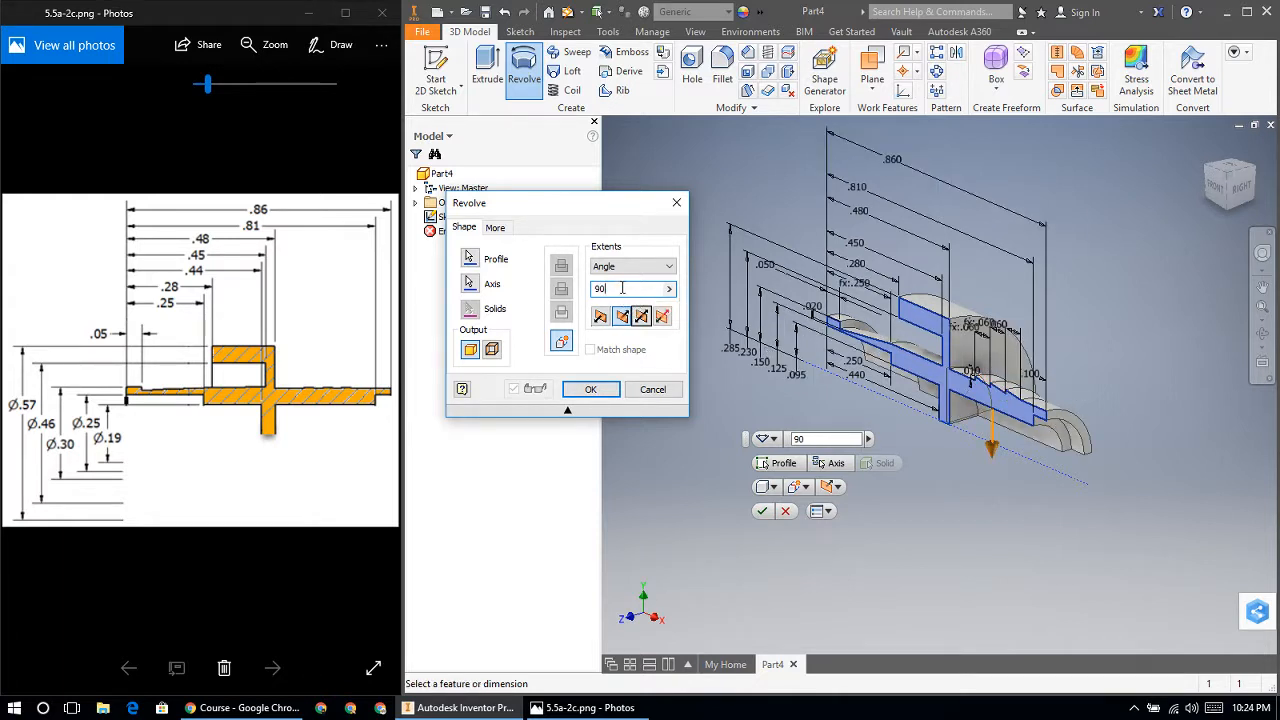
left_click_drag(623, 289, 546, 298)
type("10")
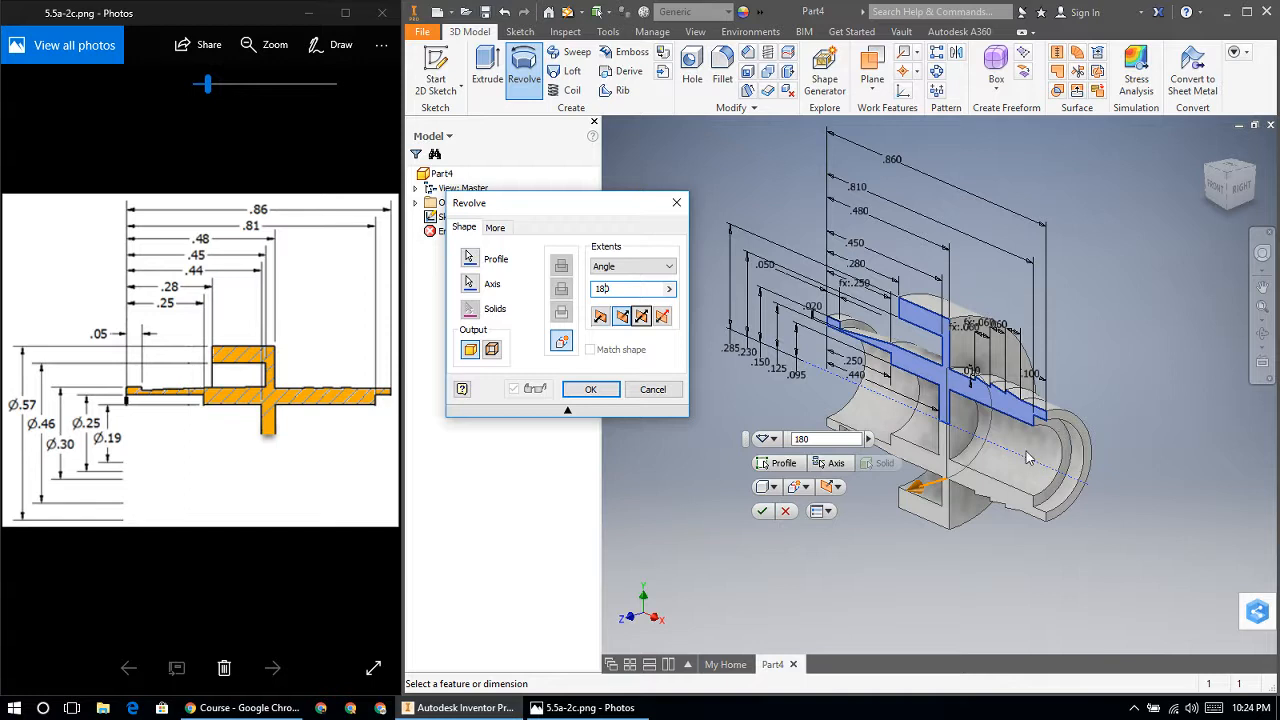
double_click(624, 288)
type("270")
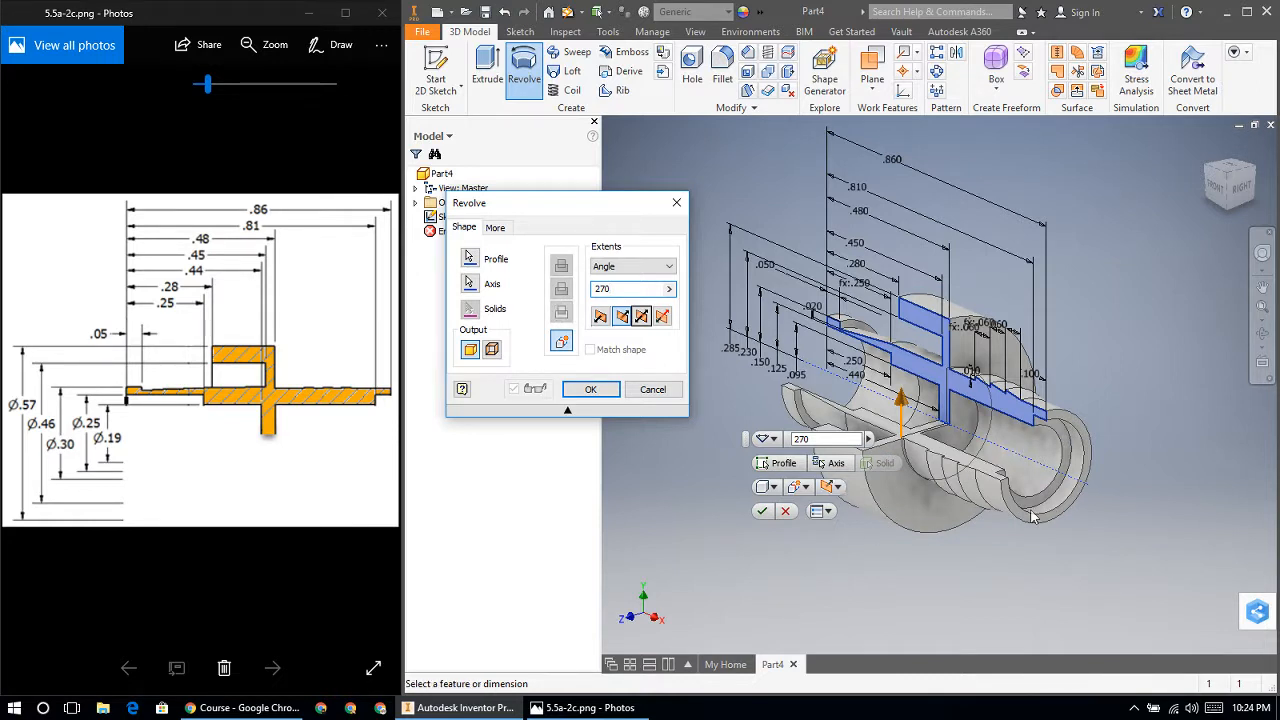
- Set the revolve's extents to Full and create the solid axle body
left_click(630, 266)
left_click(614, 312)
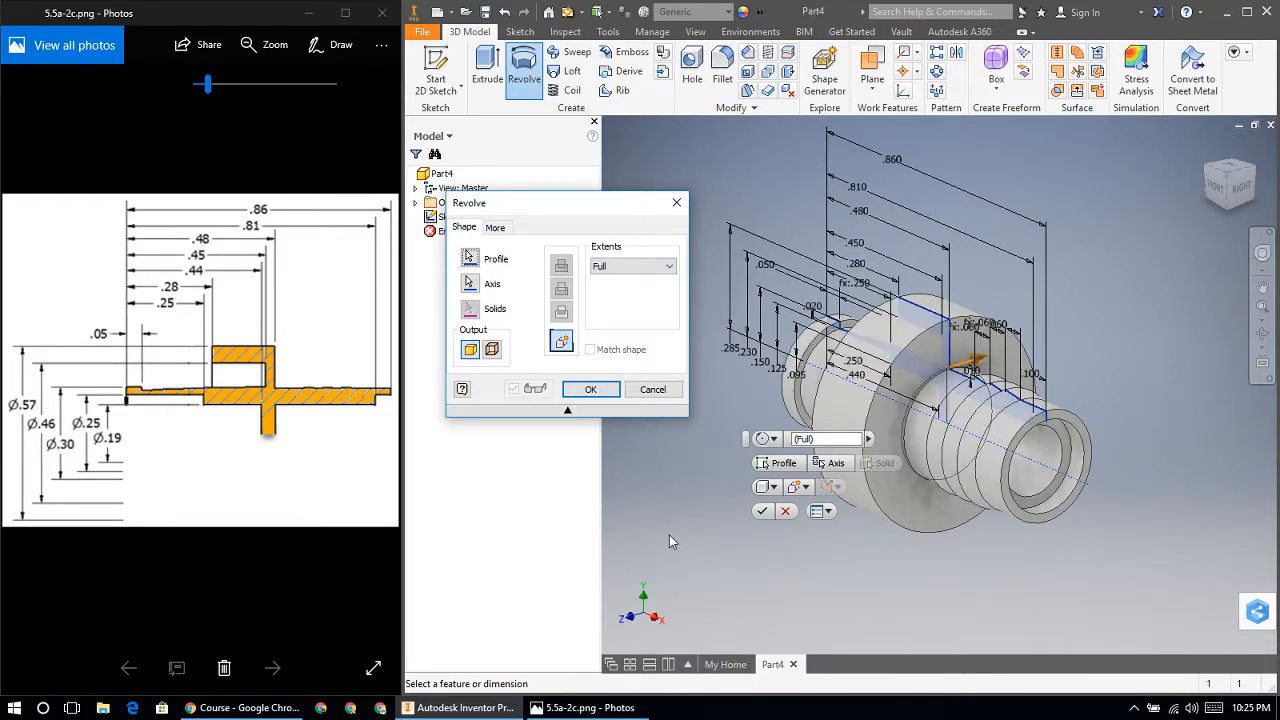
left_click(589, 390)
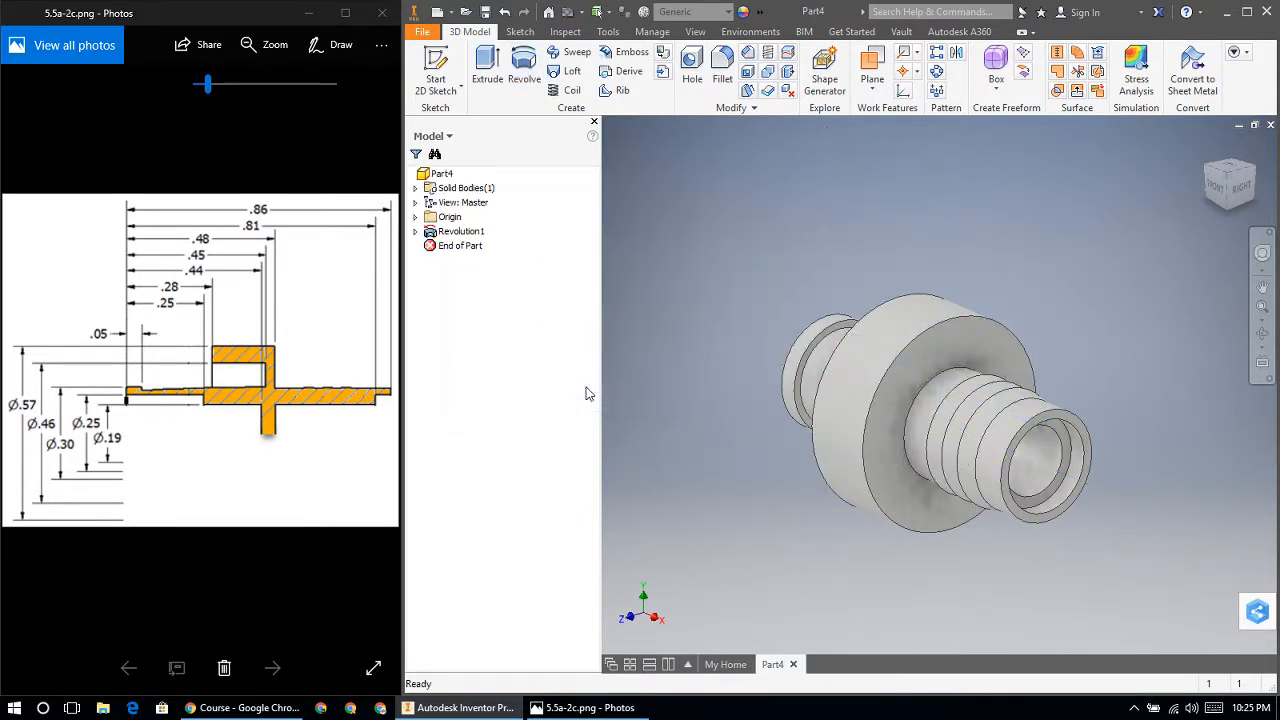
- Bring up the full axle drawing 5.5a-2b.png in Photos and view the model's end with the recessed flange
left_click(1208, 148)
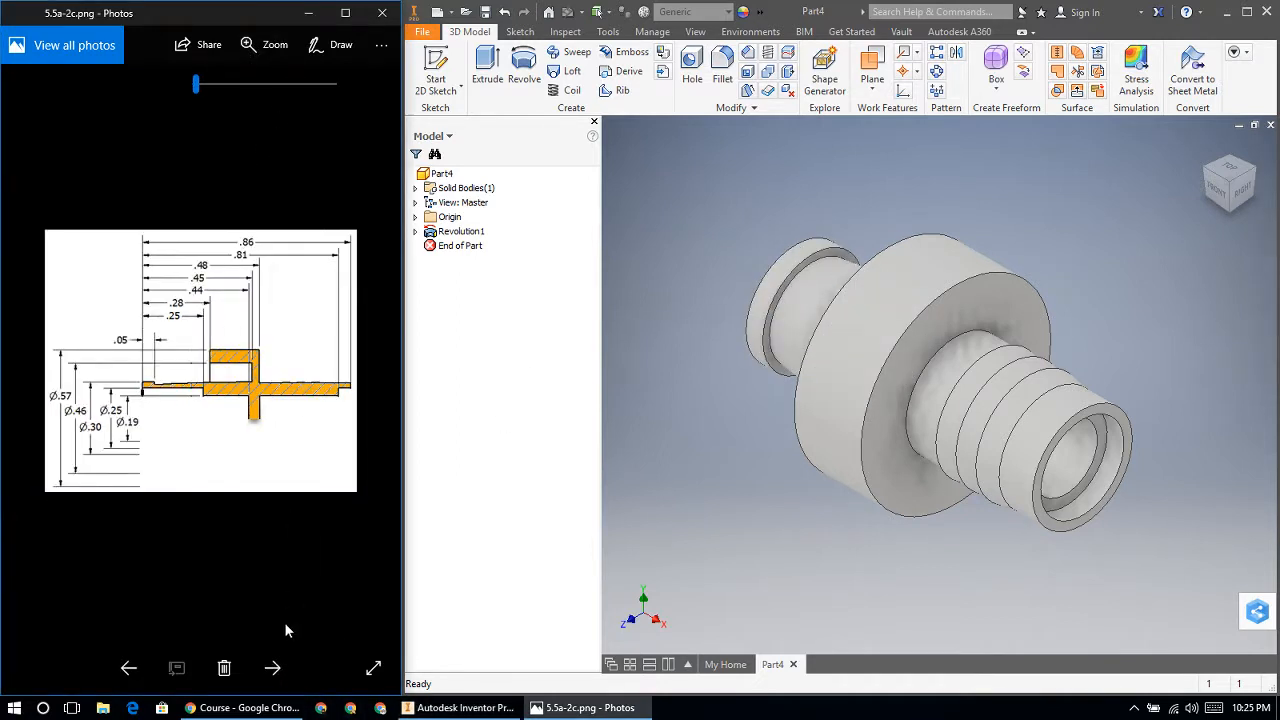
left_click(272, 668)
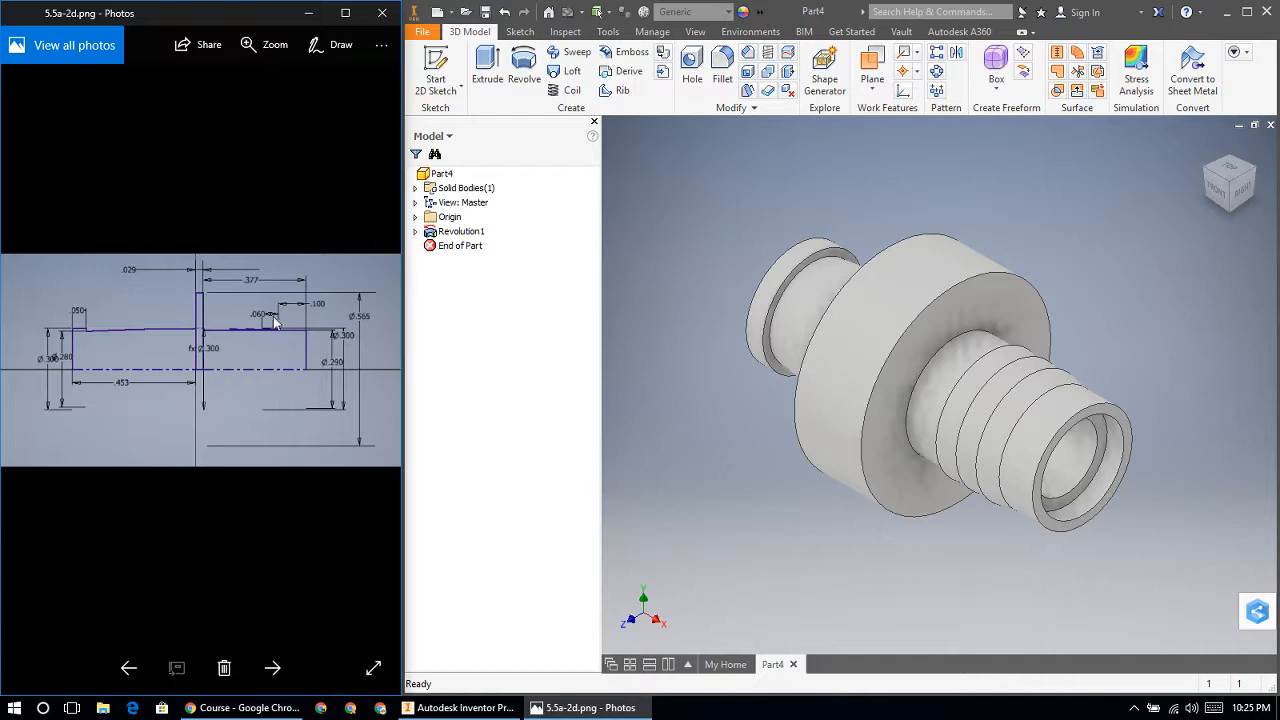
left_click(126, 668)
left_click(126, 668)
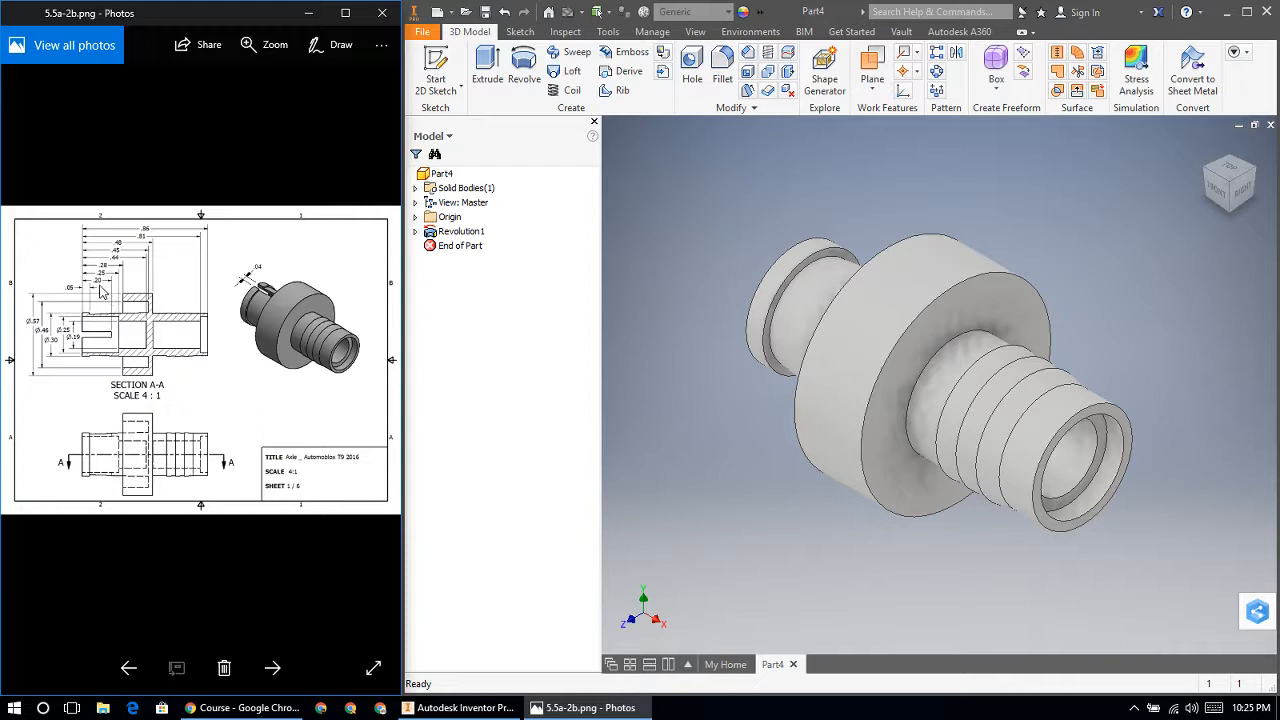
left_click(1205, 184)
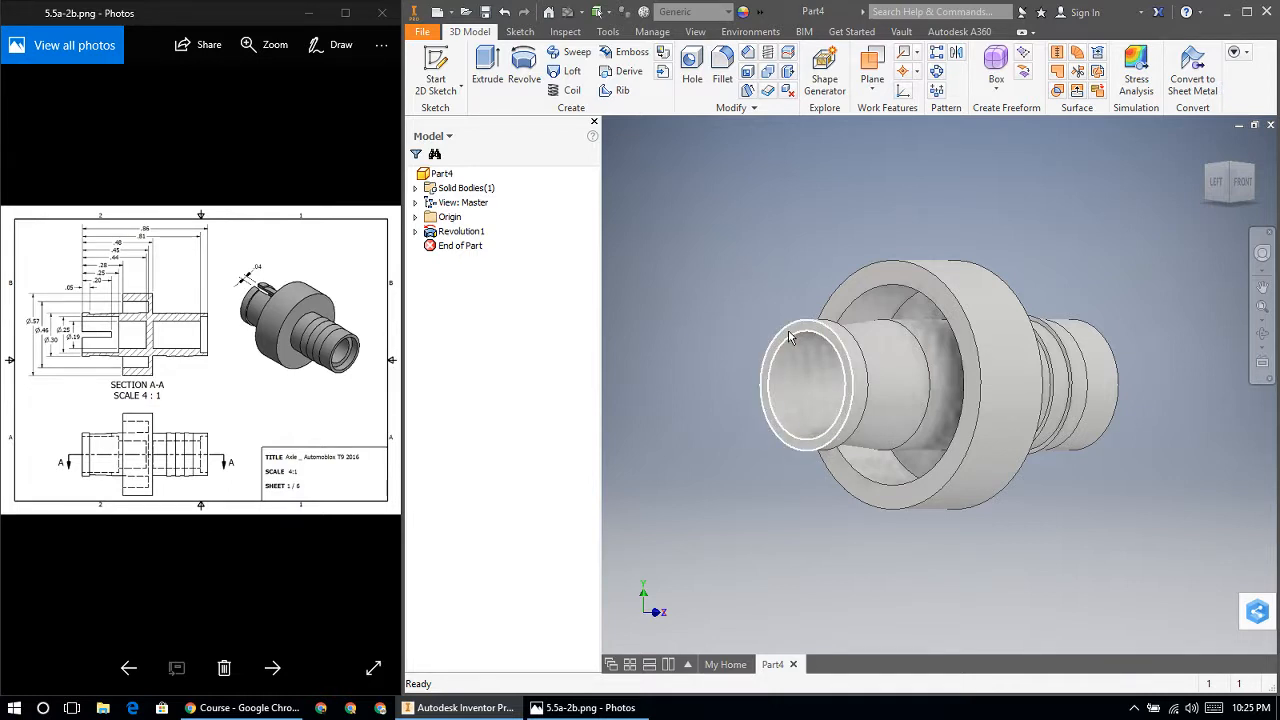
- Sketch a two-point center rectangle on the narrow hollow end's ring face, centered on the axle, 0.04 in wide and about 0.35 in tall
mouse_move(815, 362)
right_click(780, 346)
left_click(768, 386)
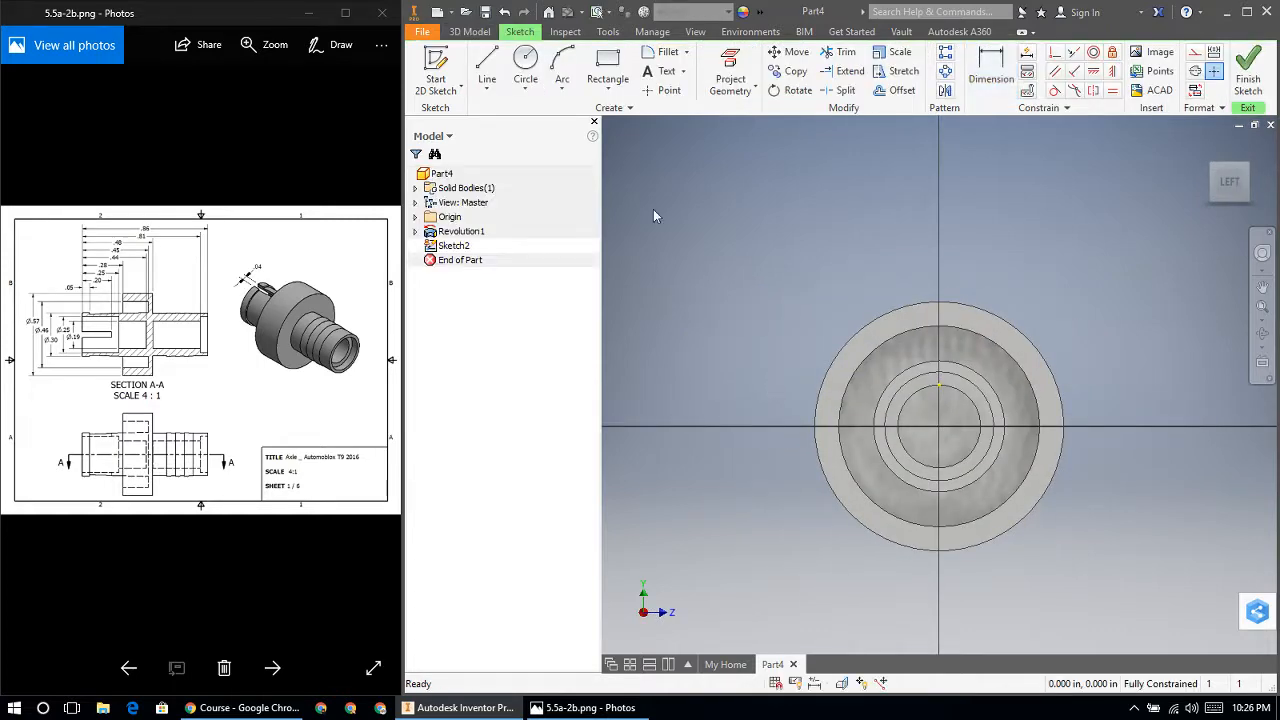
left_click(612, 92)
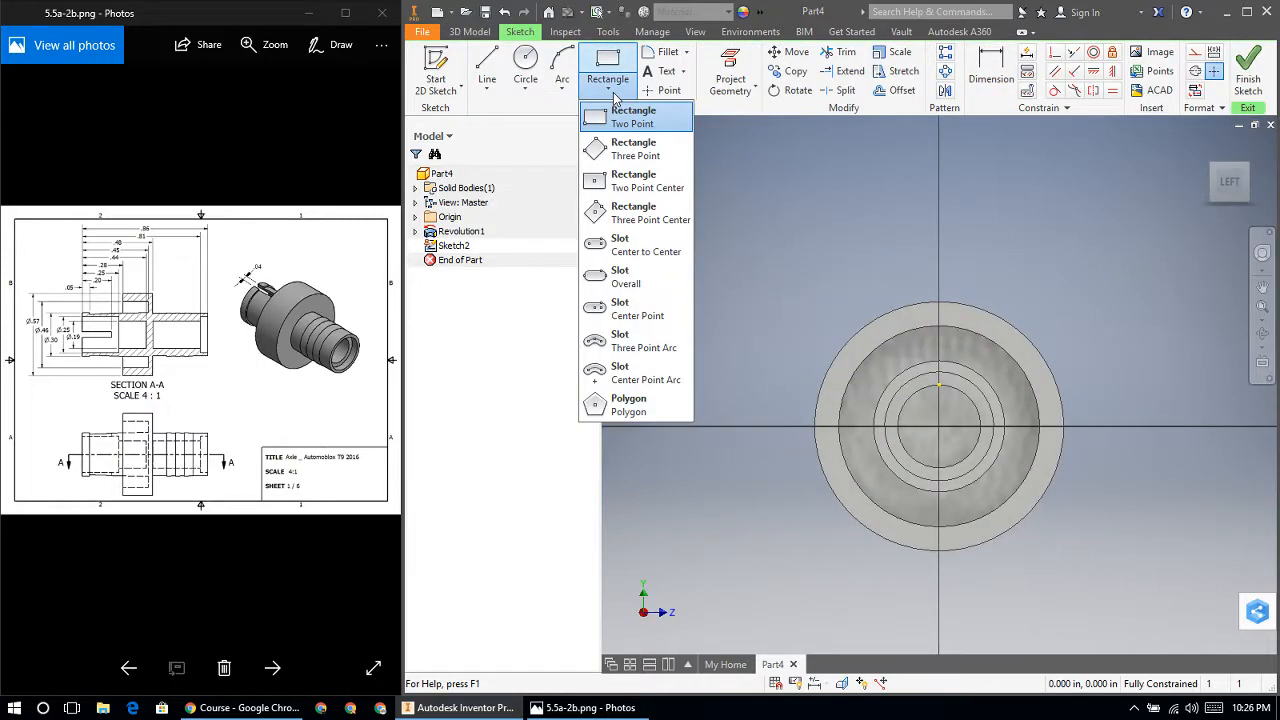
left_click(636, 196)
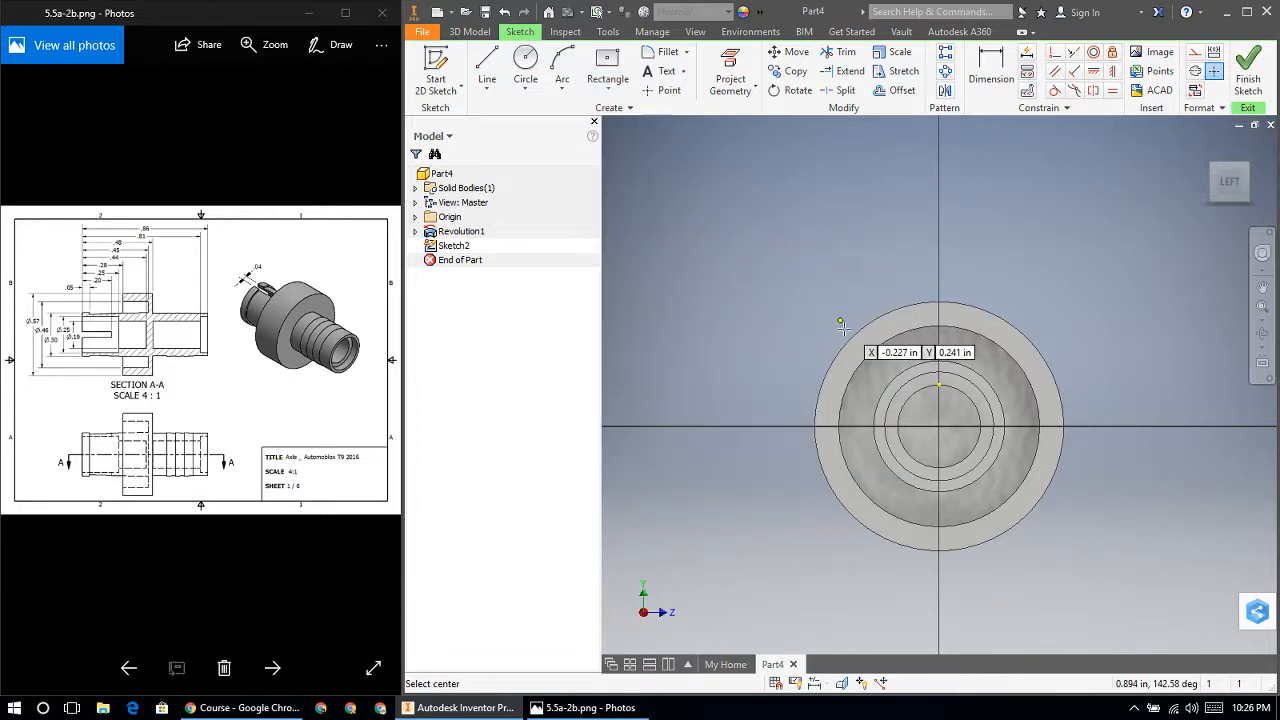
left_click(938, 426)
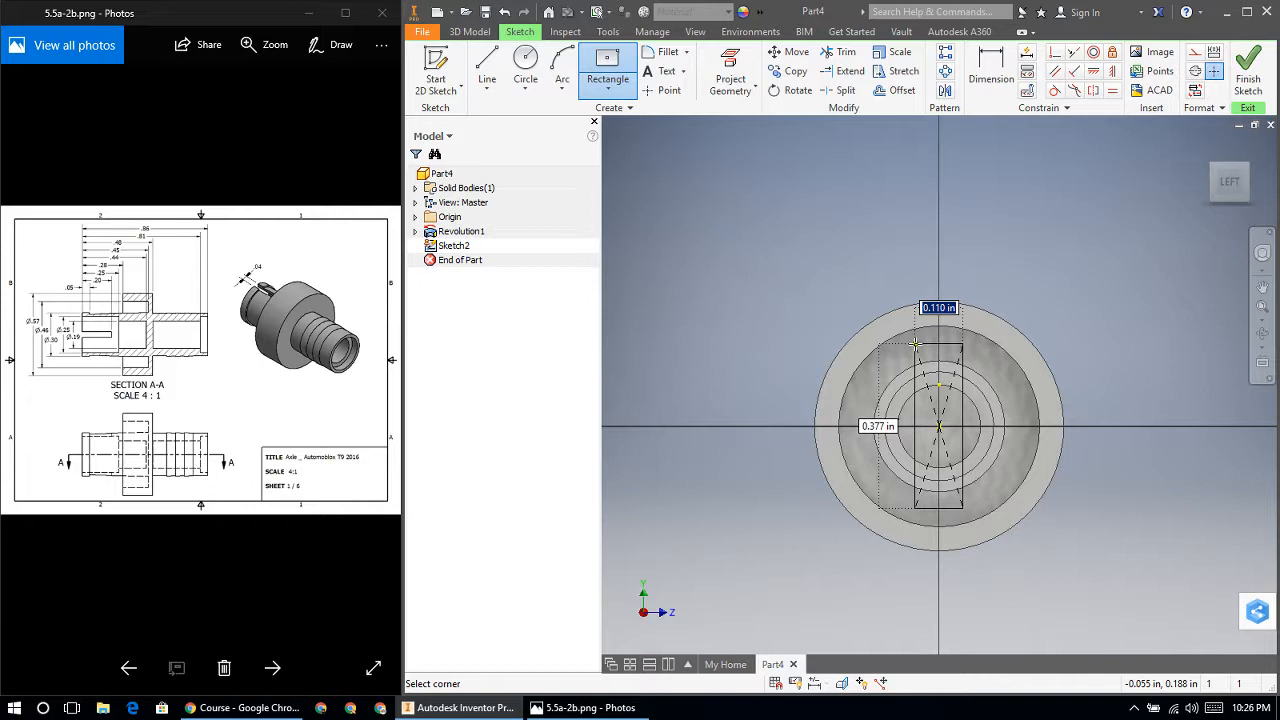
type(".04")
key("Tab")
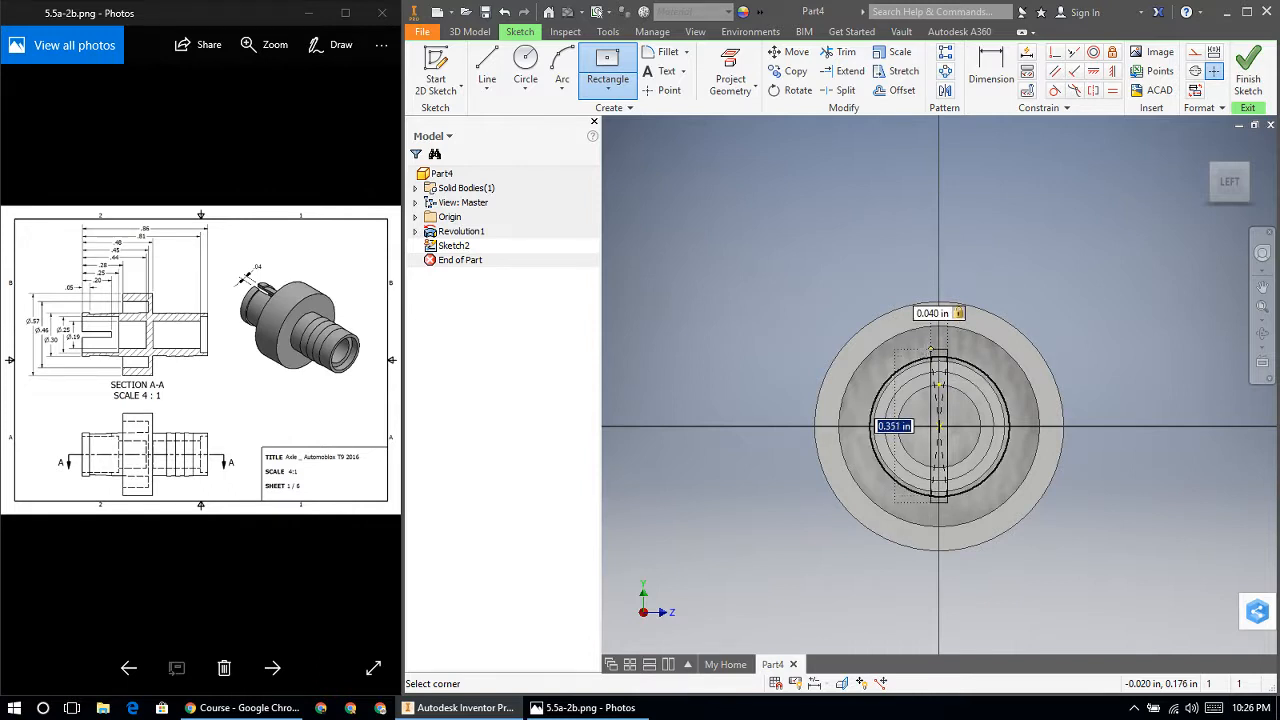
left_click(953, 379)
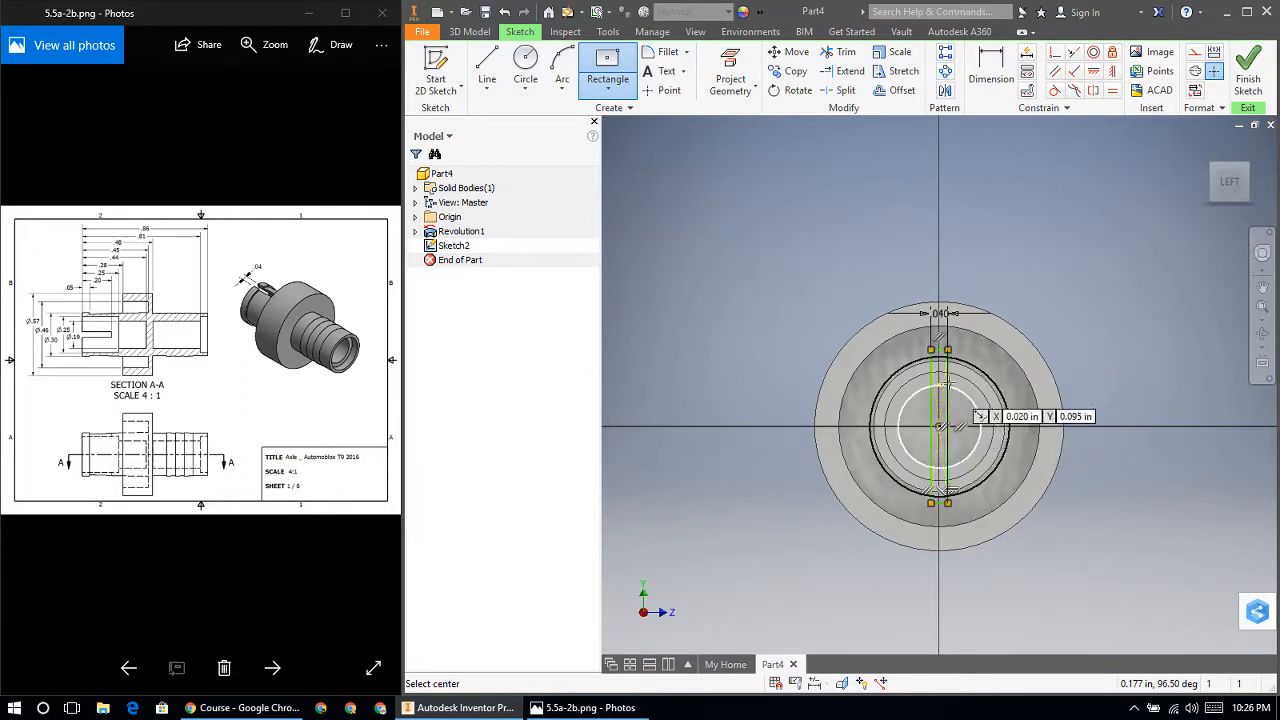
left_click(1248, 67)
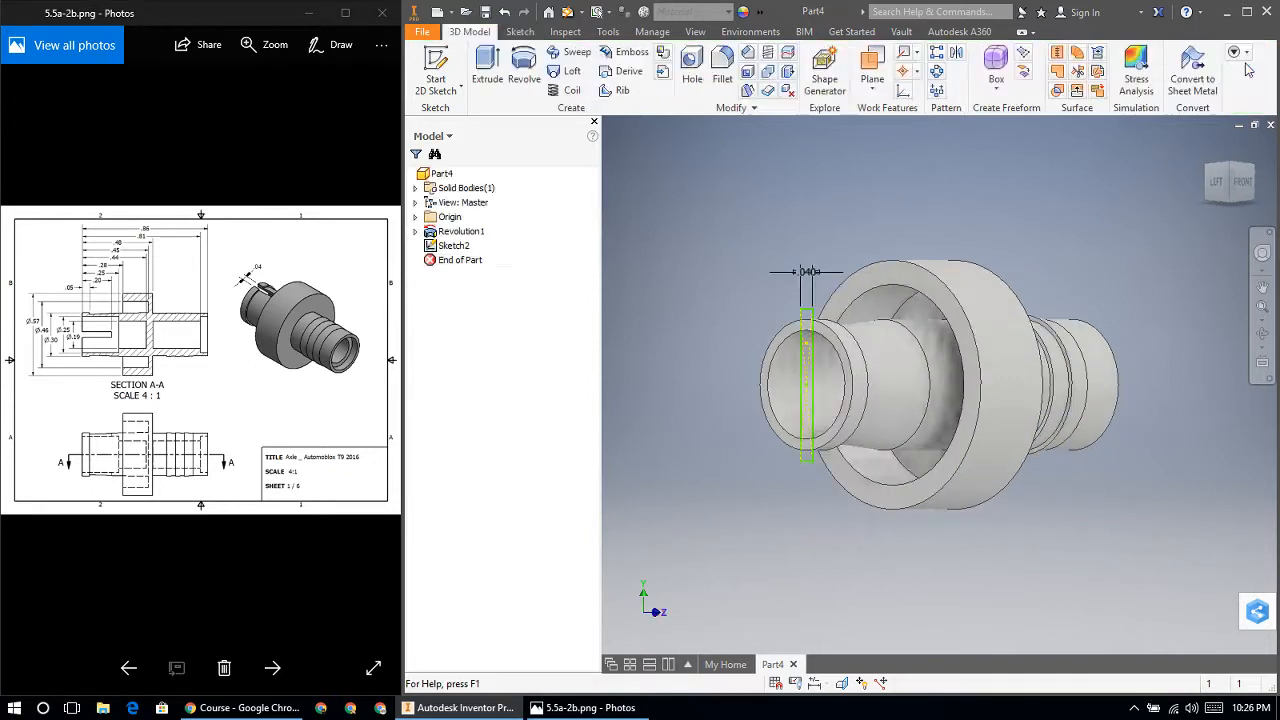
- Extrude the thin rectangle as a cut 0.2 in into the axle's hollow end to form the slot
left_click(488, 70)
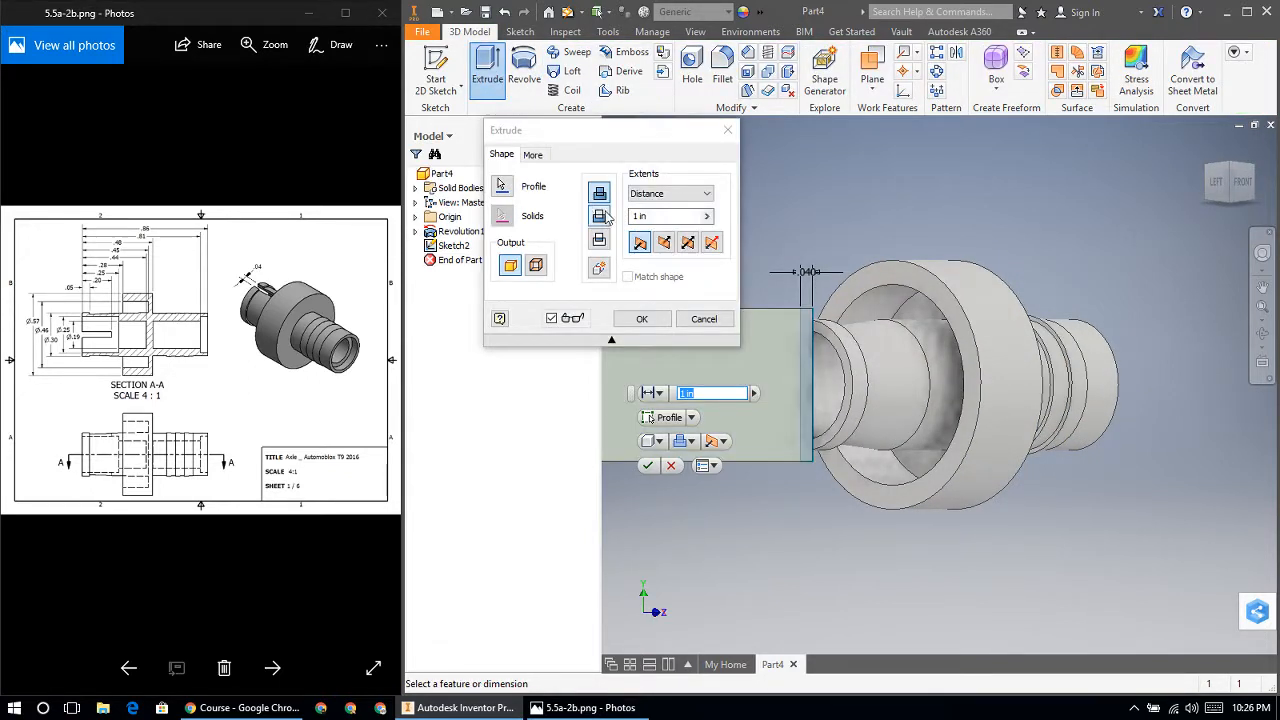
left_click(600, 217)
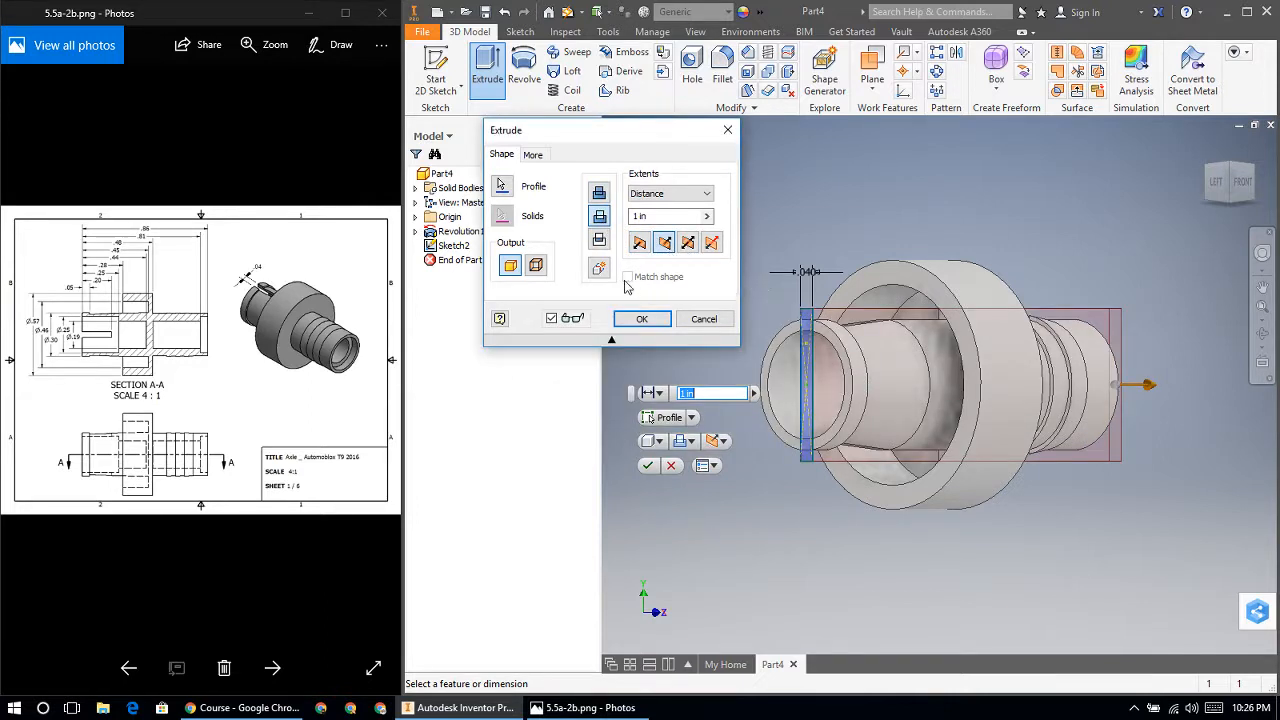
left_click(642, 218)
type(".")
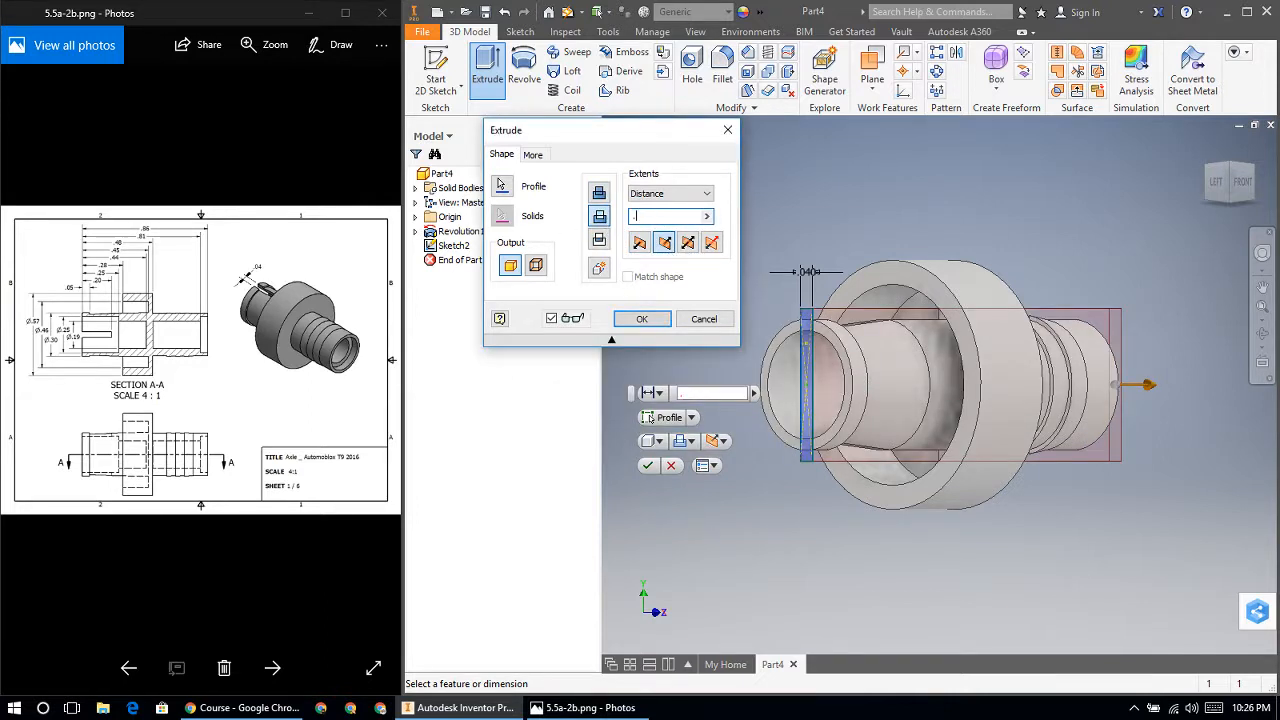
type("04")
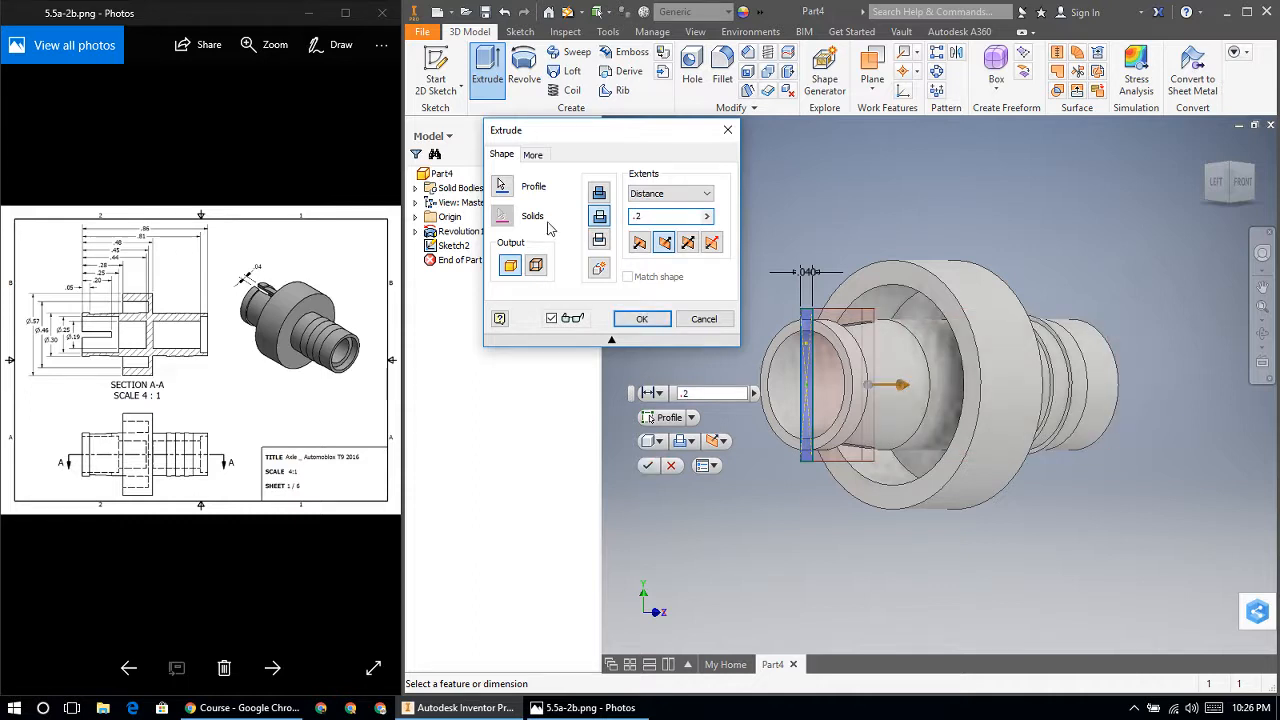
key("Return")
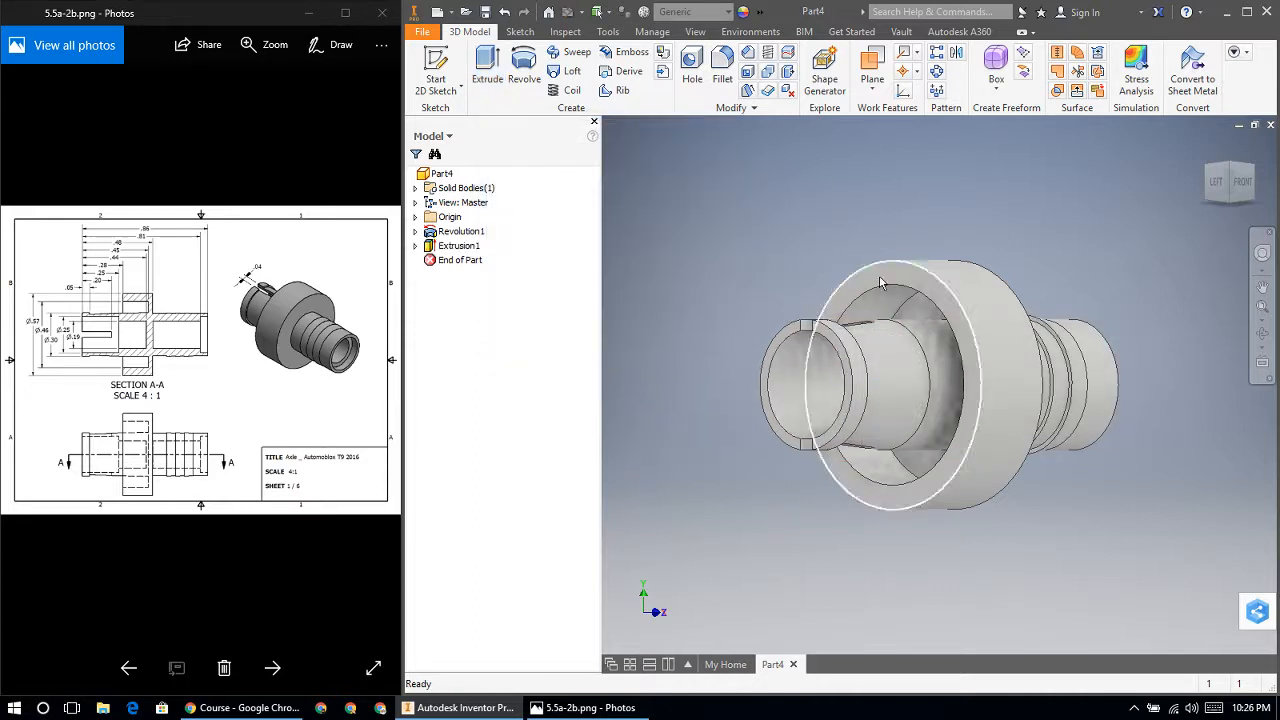
- Inspect the slotted end, flange and grooved end of the axle from several sides, and return to the home view
left_click(1207, 150)
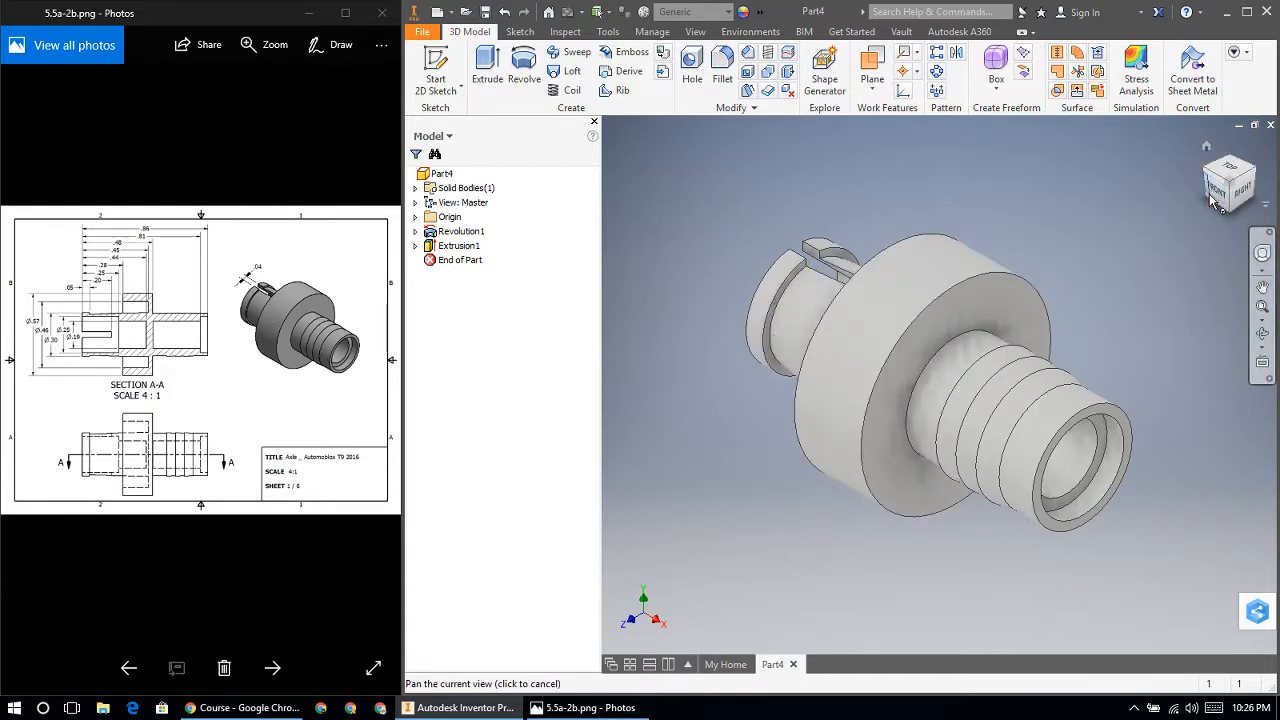
left_click_drag(1217, 204, 1242, 260)
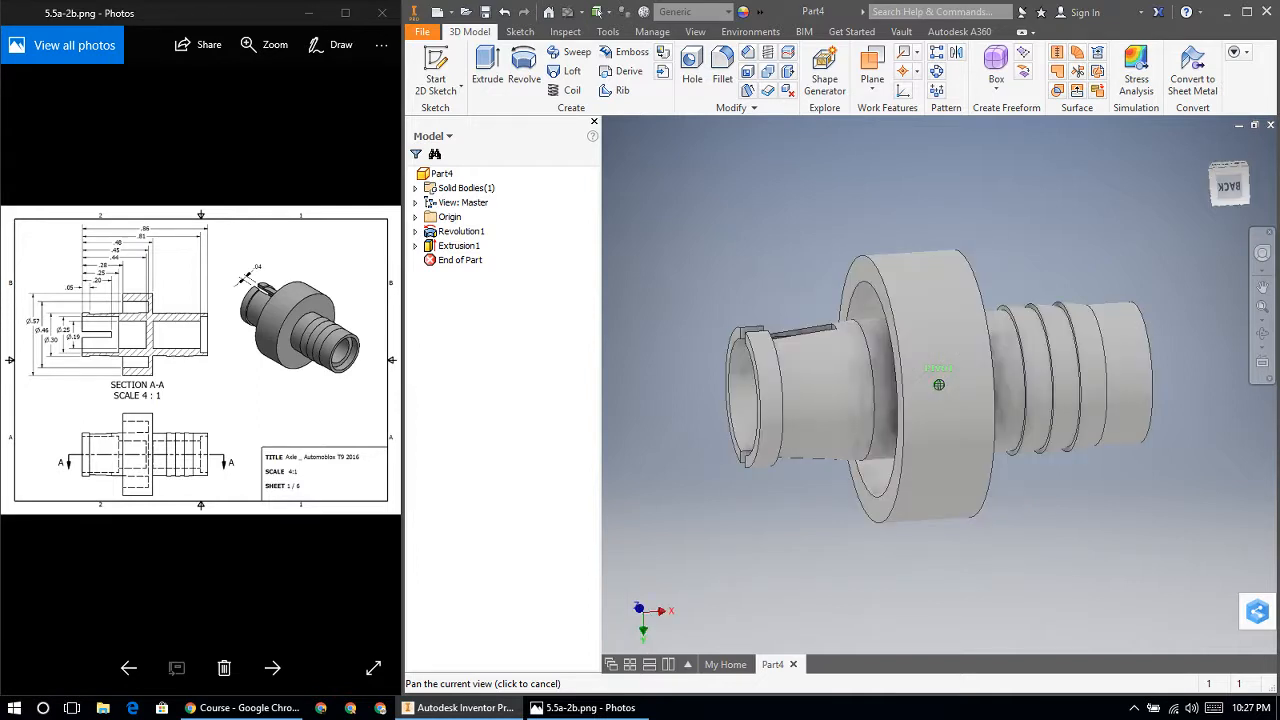
middle_click_drag(939, 384, 860, 400, "shift")
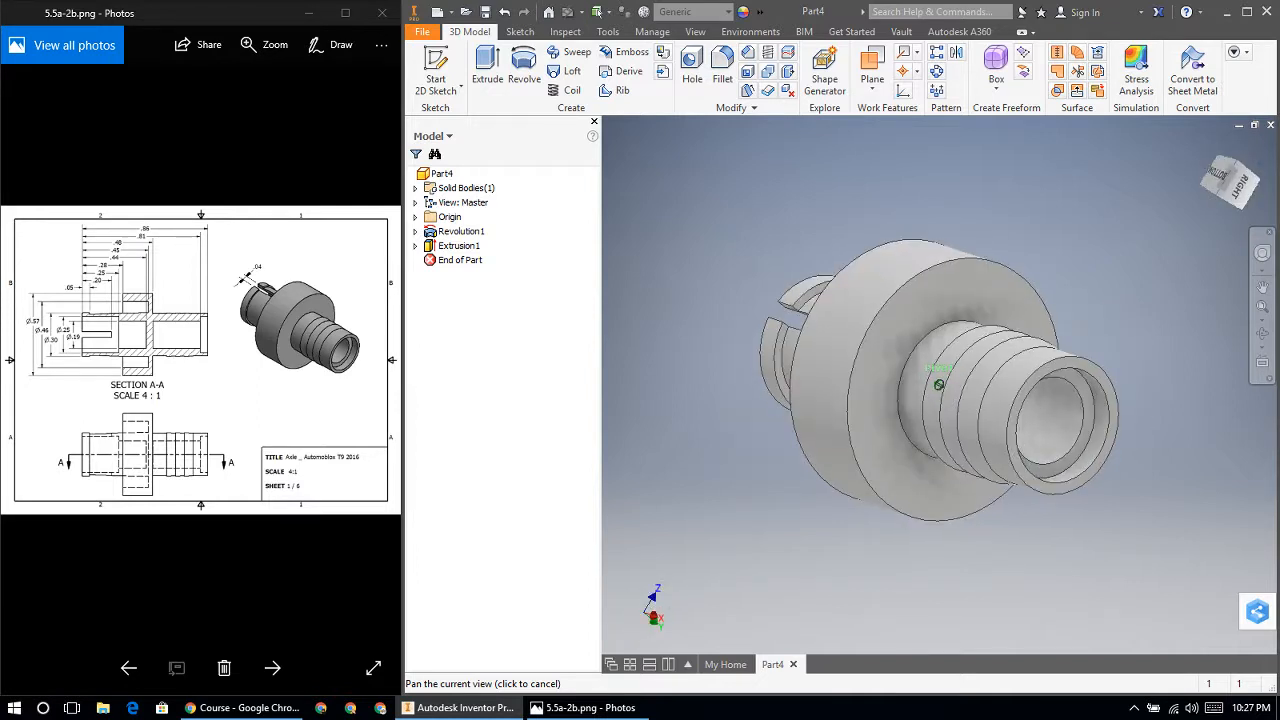
left_click_drag(1240, 188, 1222, 176)
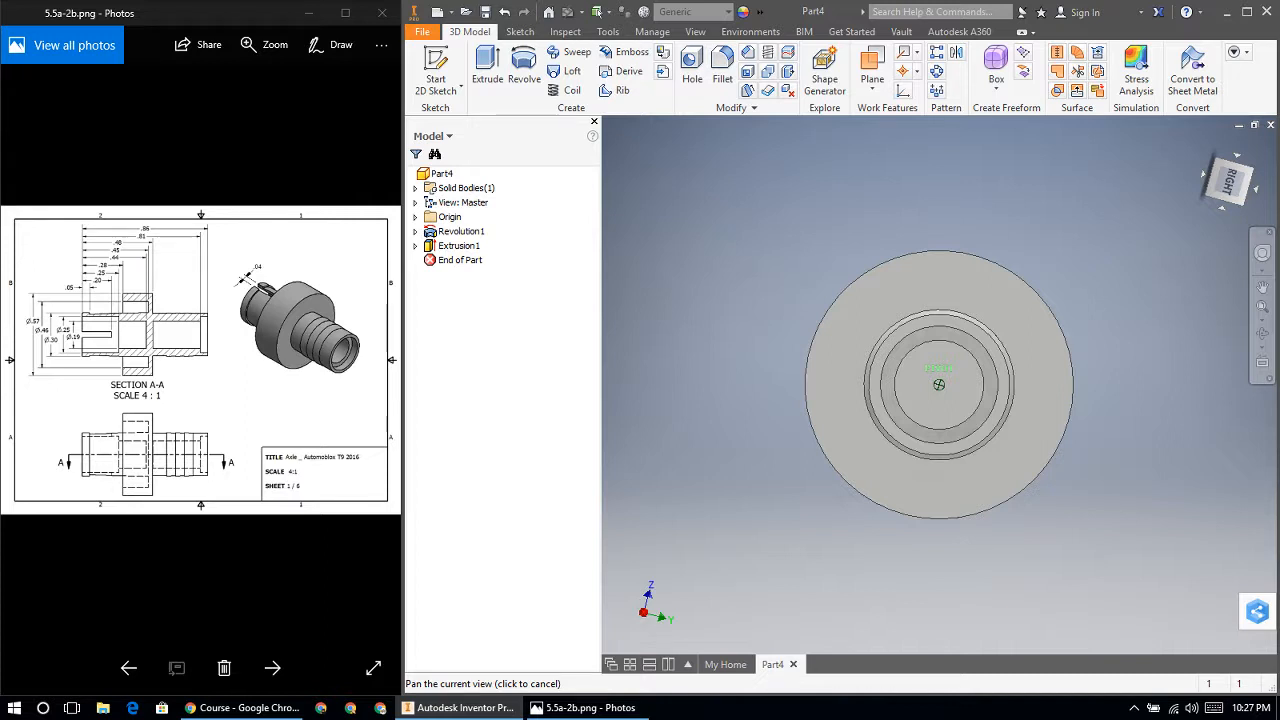
left_click(1236, 212)
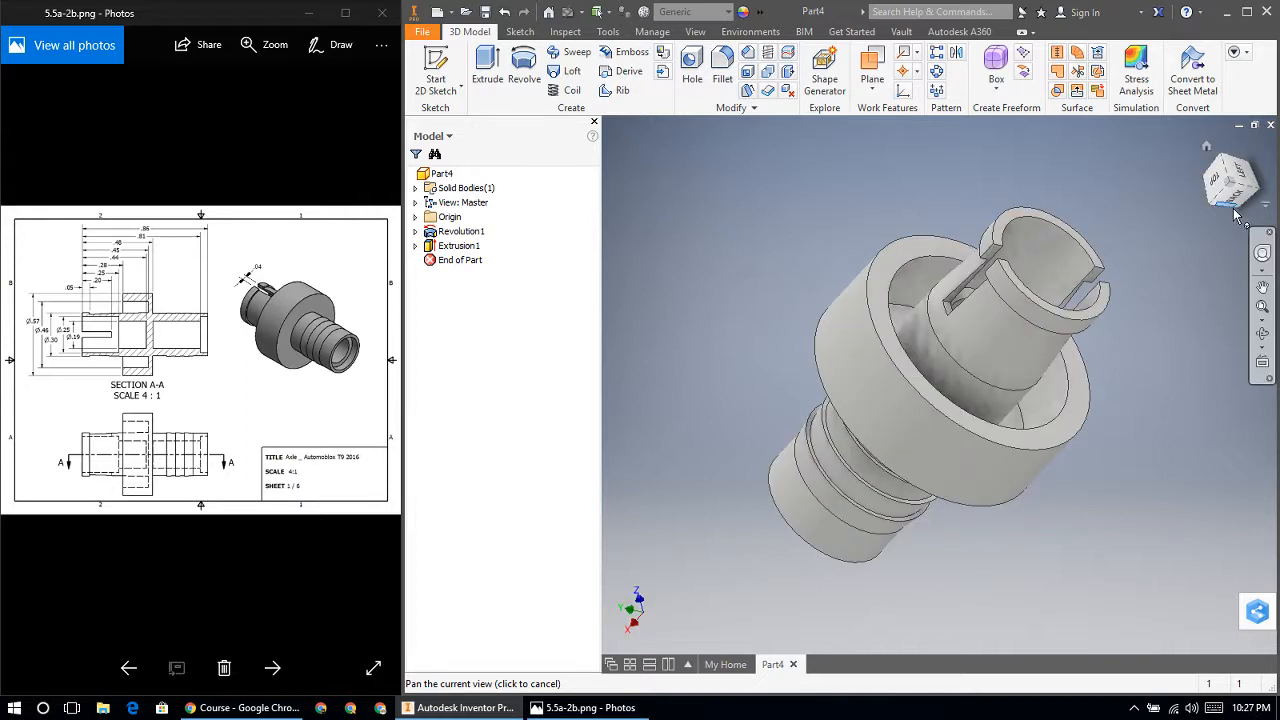
left_click(1206, 148)
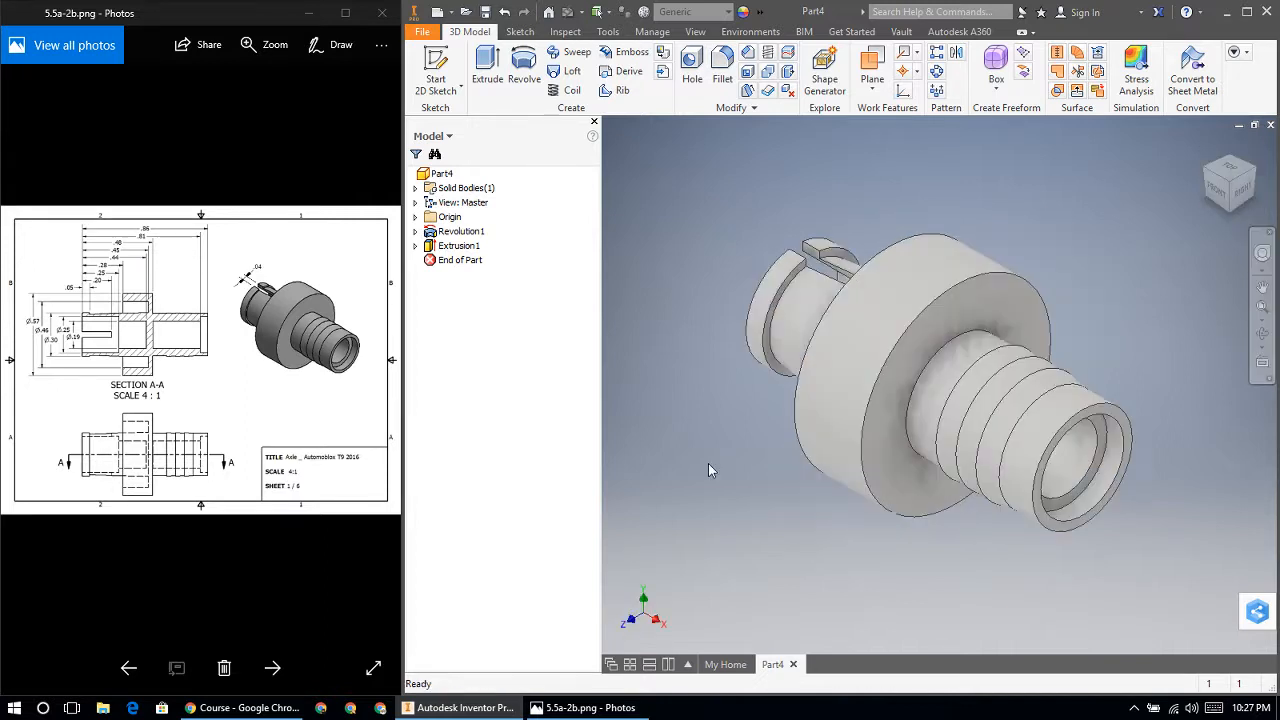